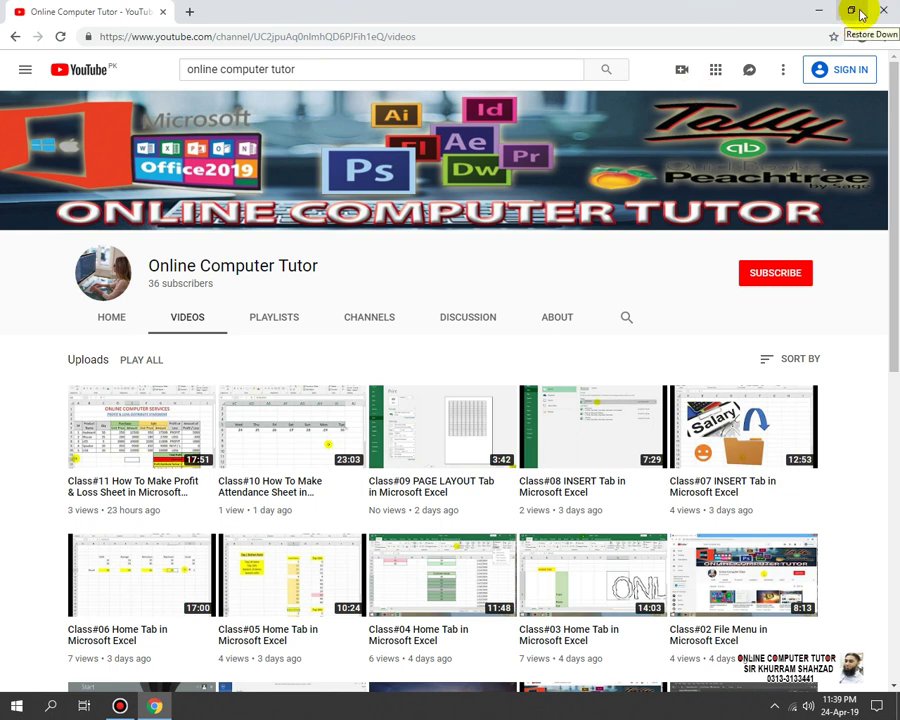
# Minimize the Chrome window showing the YouTube videos page to reveal the desktop
pyautogui.click(816, 8)
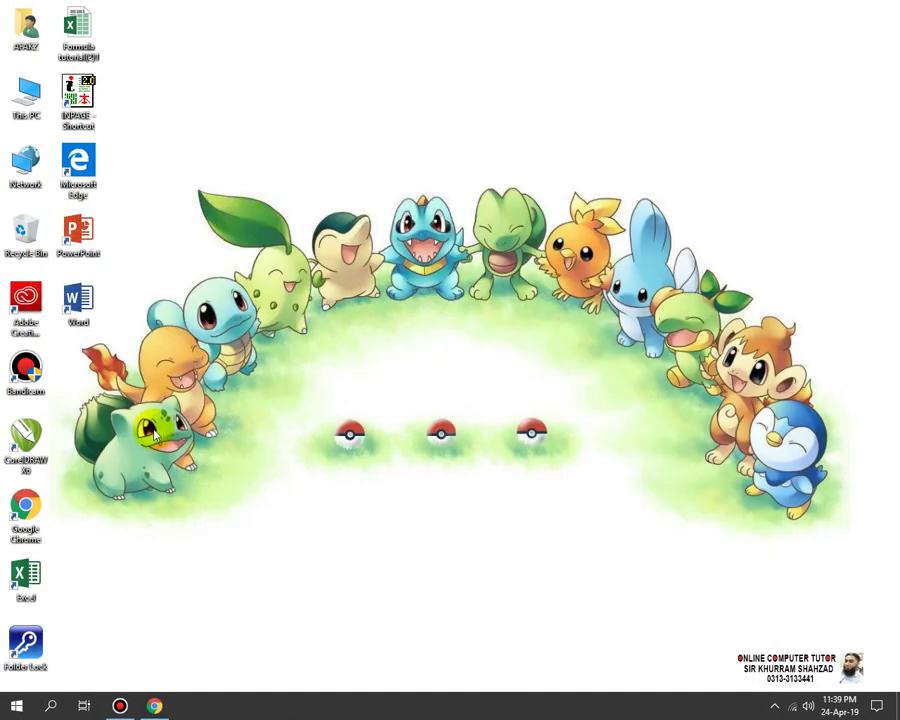
# Launch Excel with a blank workbook, set the ribbon to Show Tabs and Commands, and zoom in
pyautogui.click(28, 576)
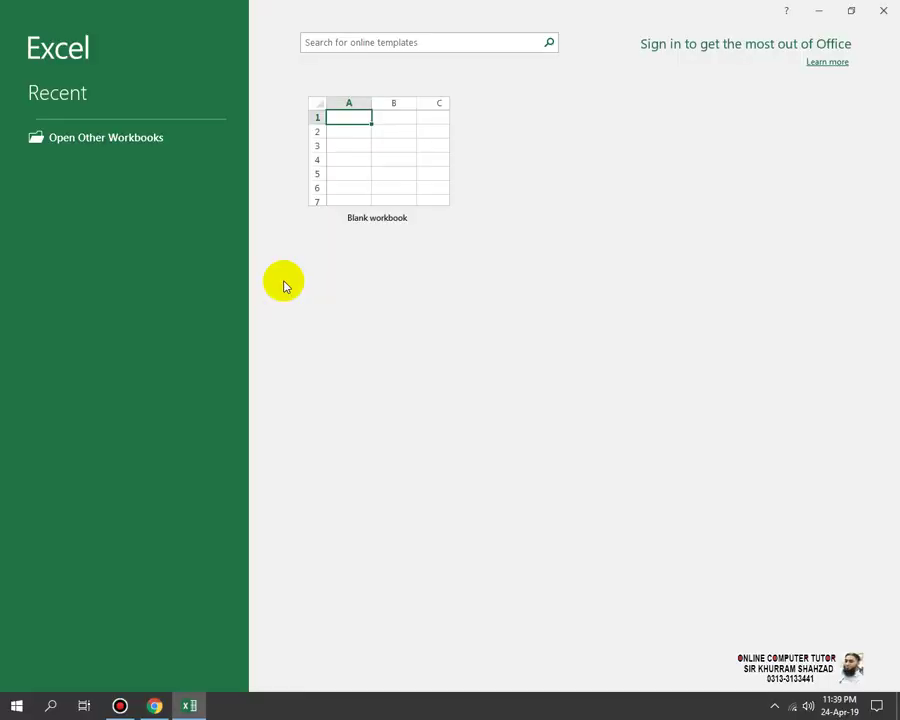
pyautogui.click(376, 157)
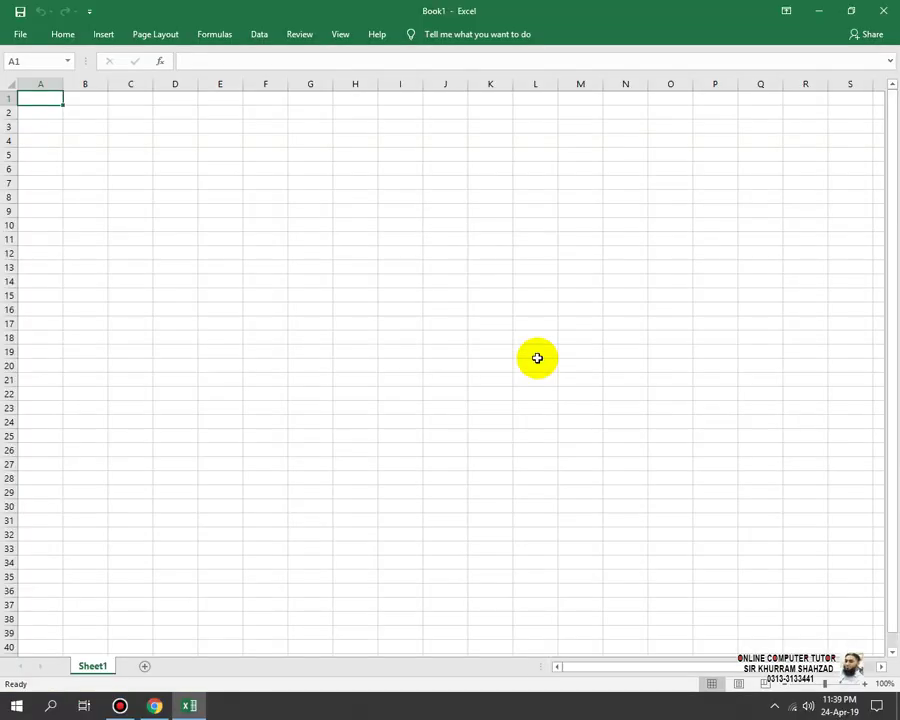
pyautogui.click(786, 10)
pyautogui.click(800, 126)
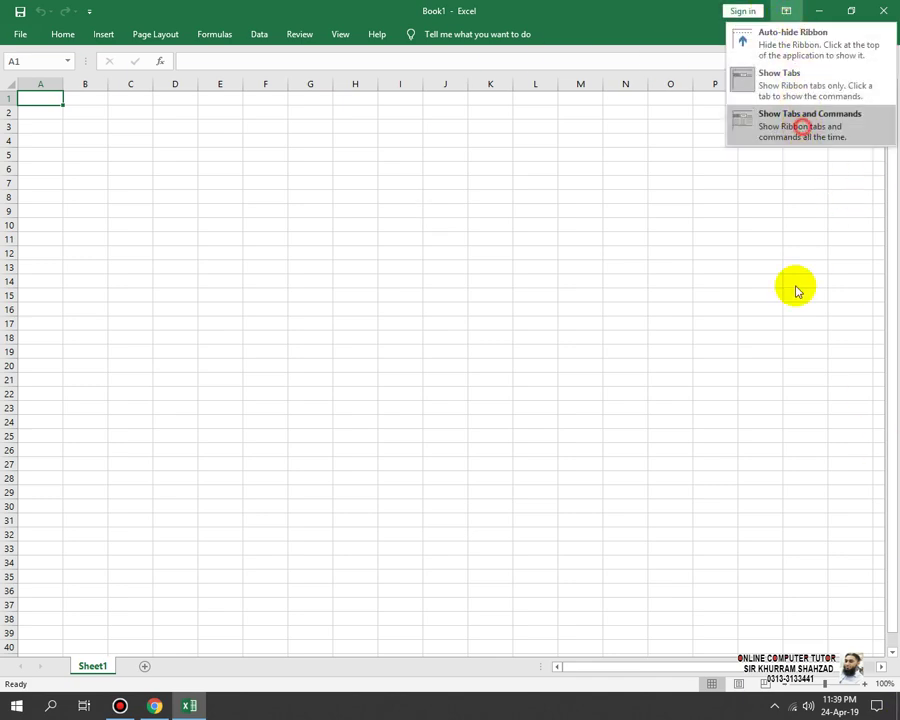
pyautogui.click(834, 683)
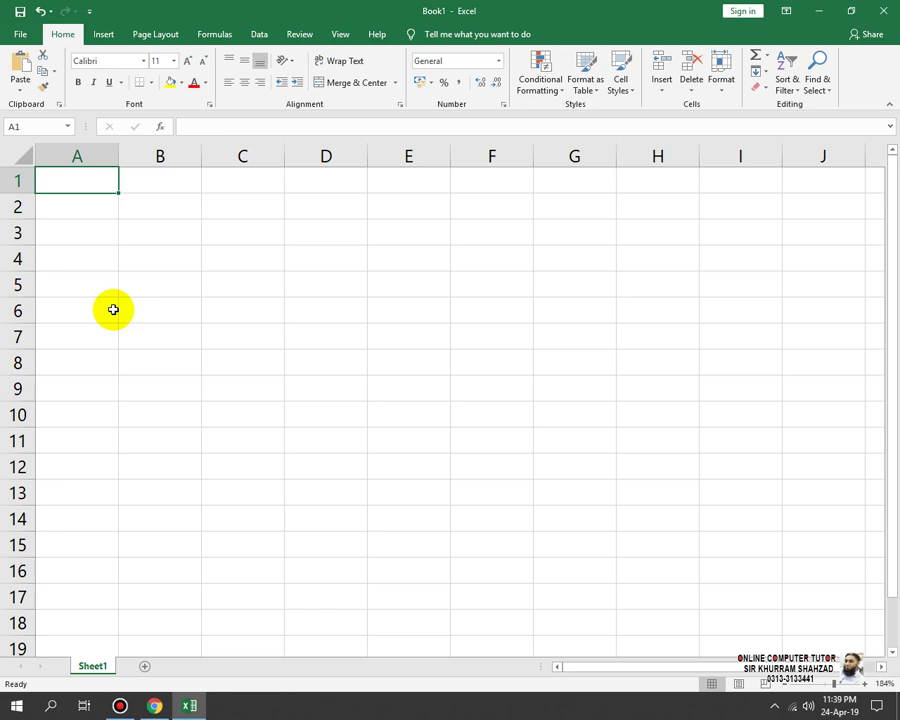
# Type the title 'Stock Database' in cell B2
pyautogui.press('Right')
pyautogui.press('Down')
pyautogui.write('S')
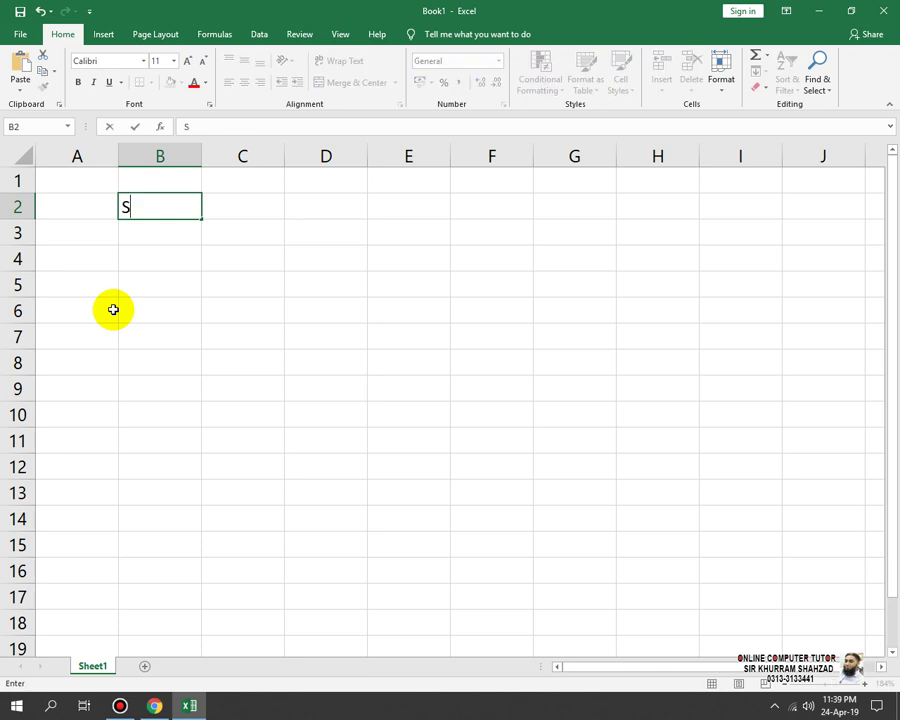
pyautogui.write('tock Da')
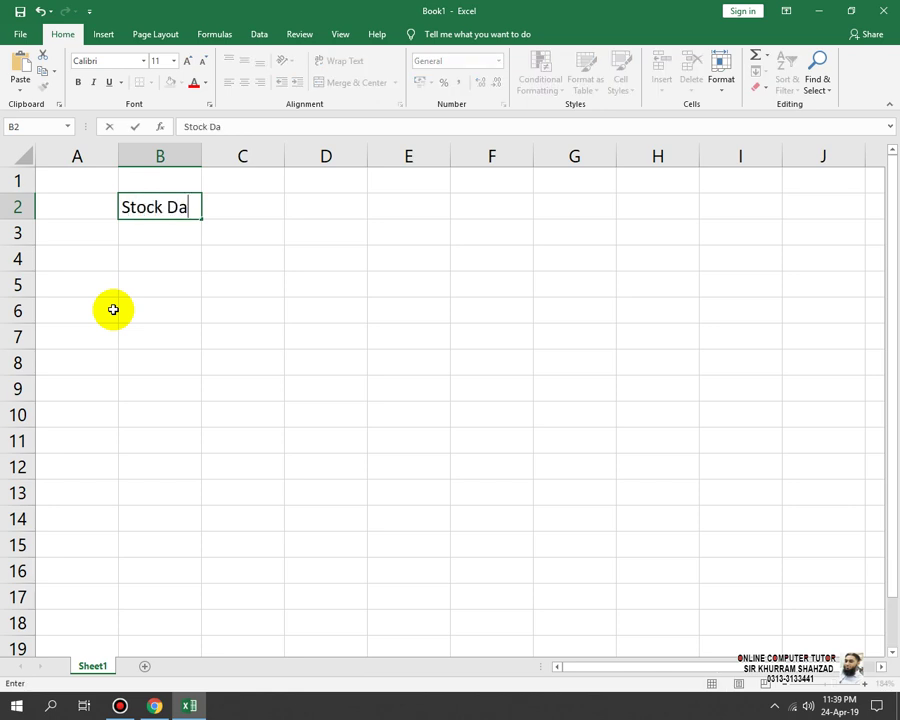
pyautogui.write('ta')
pyautogui.write('base')
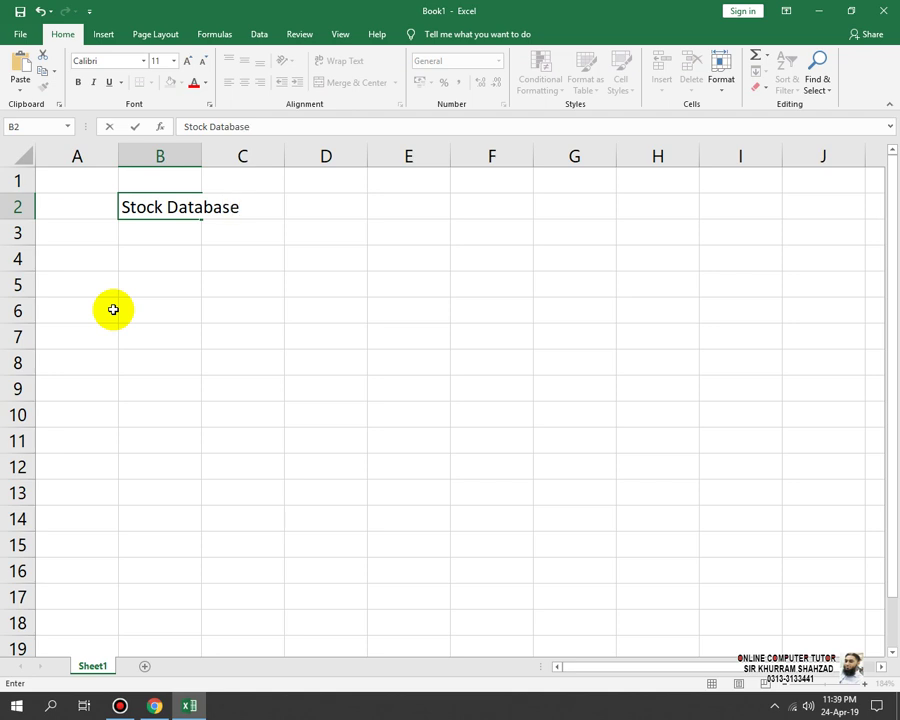
pyautogui.press('Return')
pyautogui.press('Return')
pyautogui.press('Return')
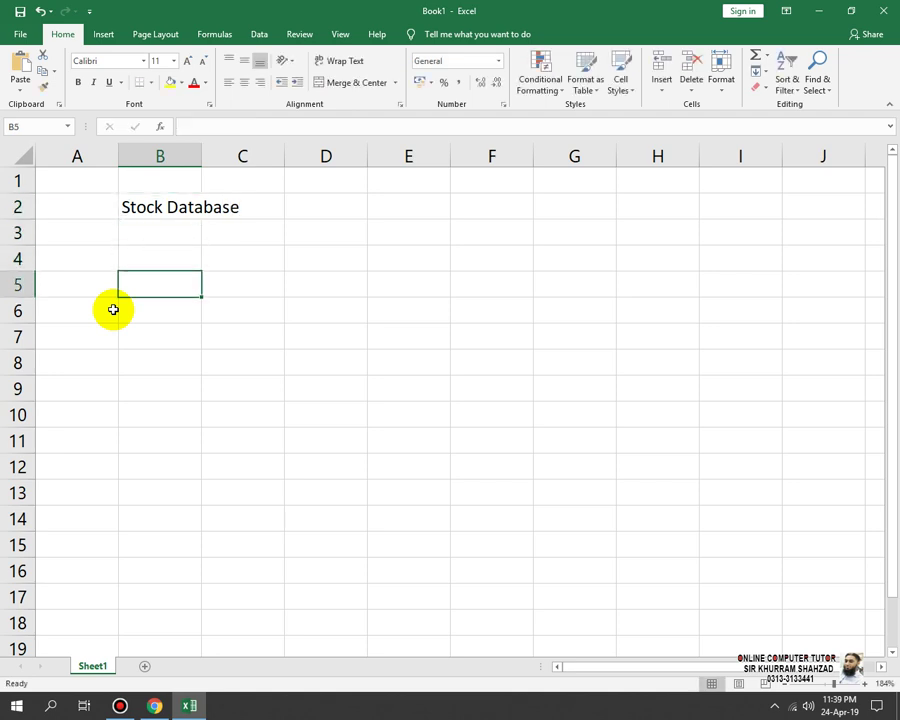
# Enter headings S#, DATE, DETAILS, PURCHASE ITEM and SALE ITEM across B5:F5
pyautogui.write('S#')
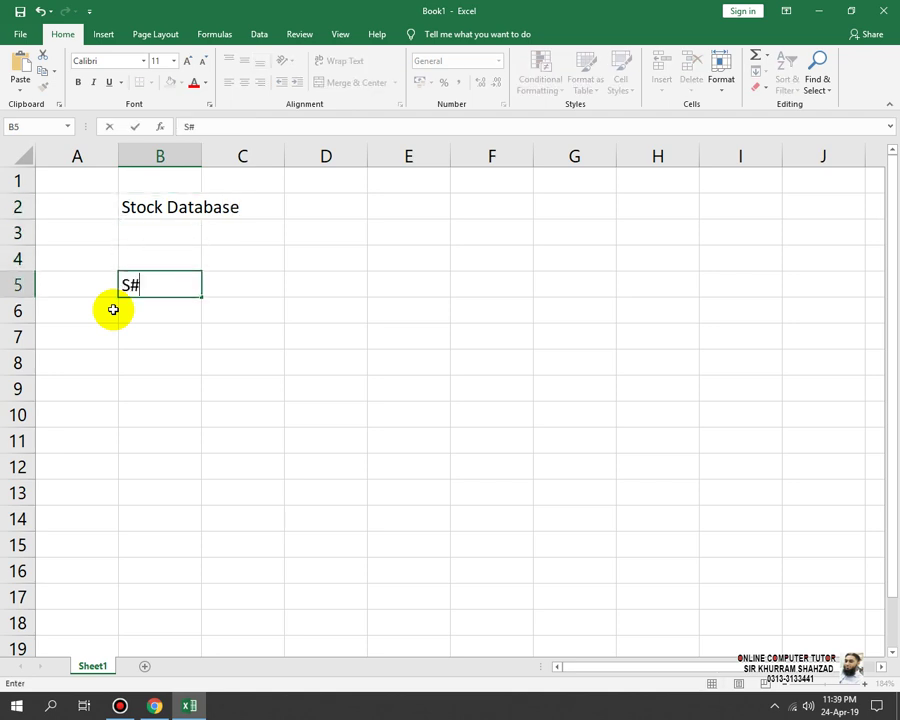
pyautogui.press('Tab')
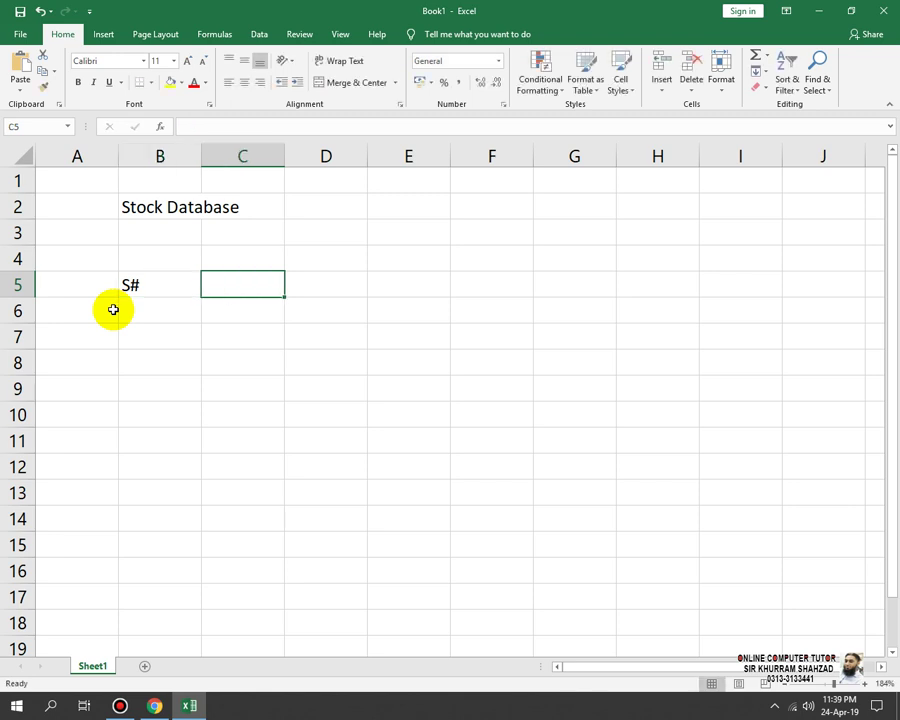
pyautogui.write('DAte')
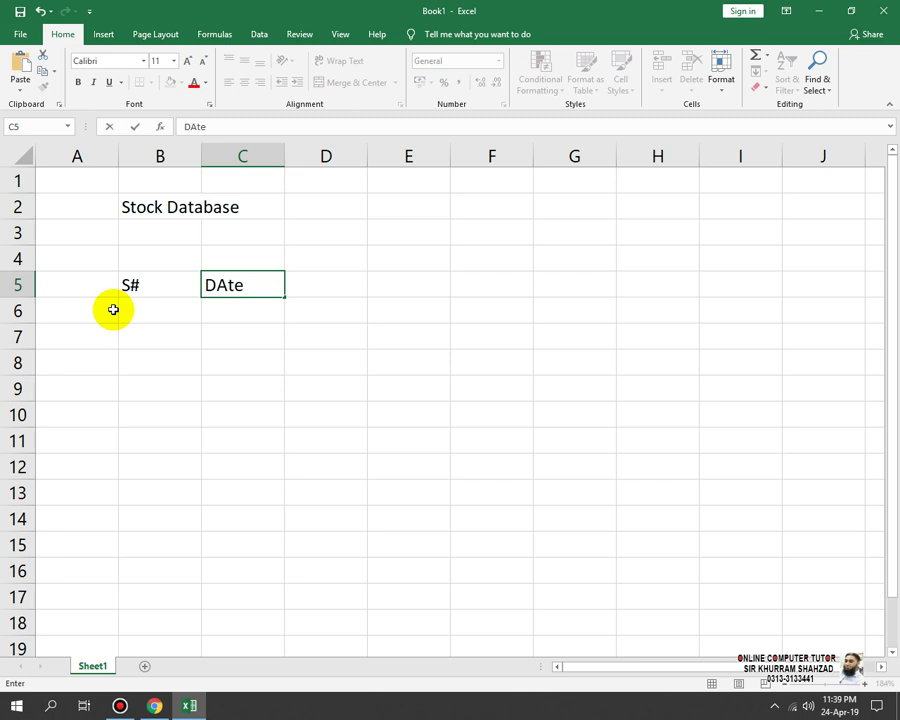
pyautogui.press('BackSpace')
pyautogui.press('BackSpace')
pyautogui.press('BackSpace')
pyautogui.write('DAT')
pyautogui.write('E')
pyautogui.press('Tab')
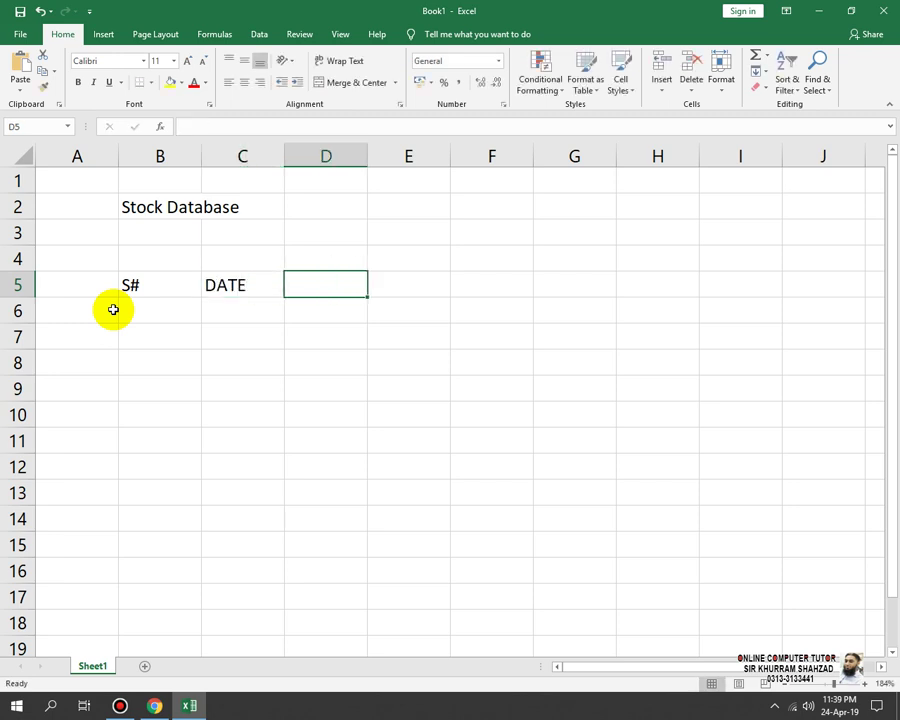
pyautogui.write('DETAILS')
pyautogui.press('Tab')
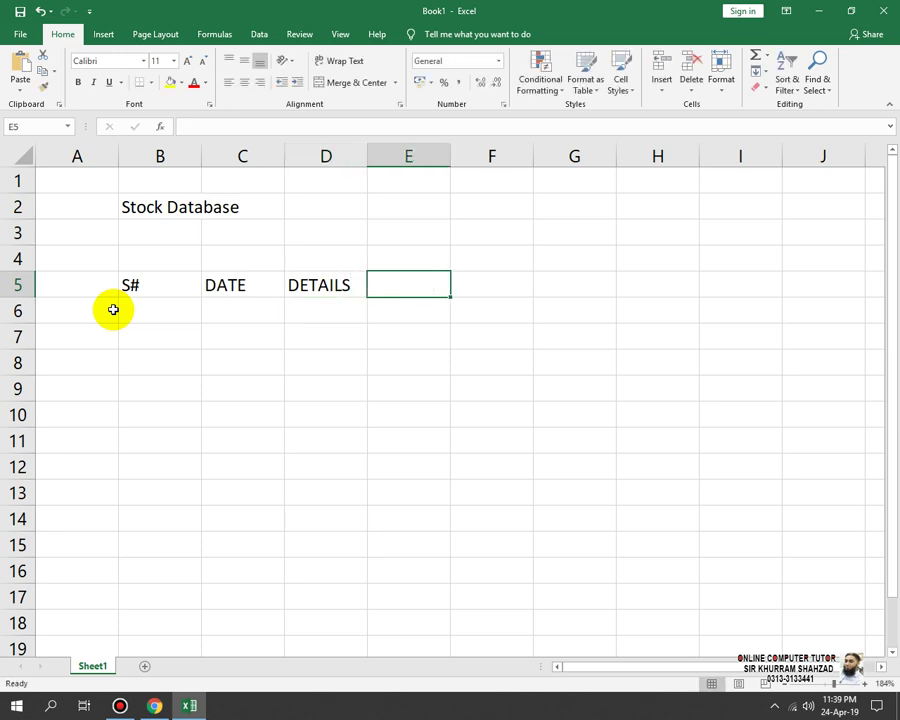
pyautogui.write('PURCHASE ')
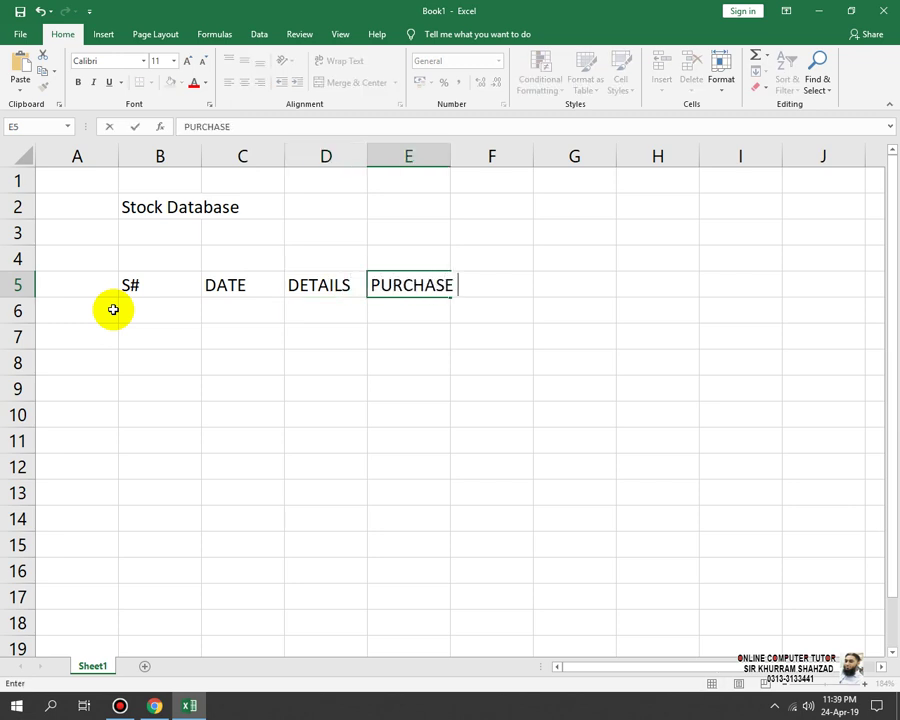
pyautogui.write('ITEM')
pyautogui.press('Tab')
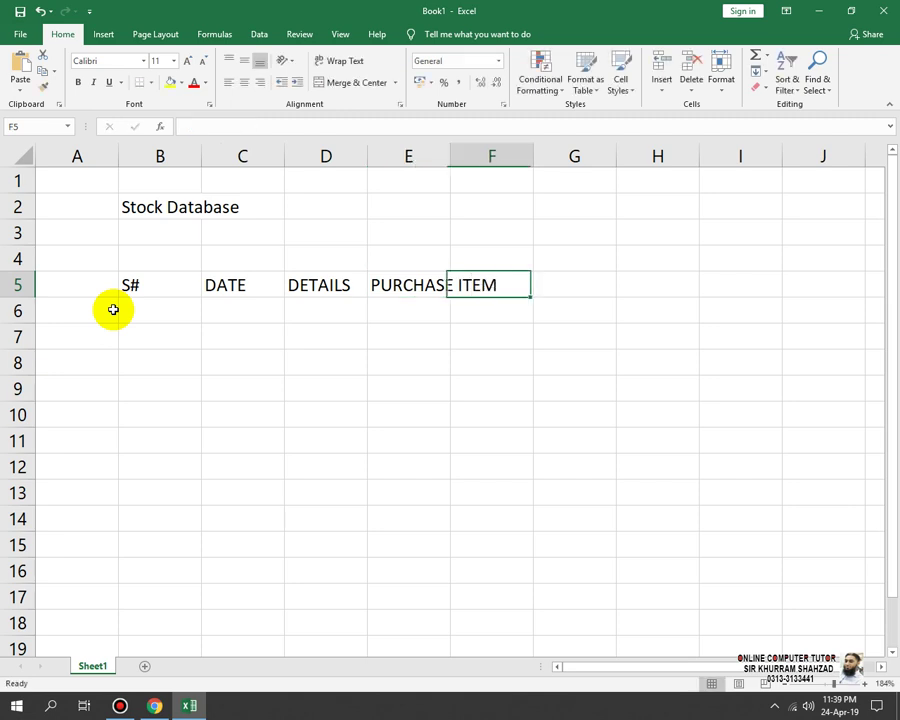
pyautogui.write('SALE ')
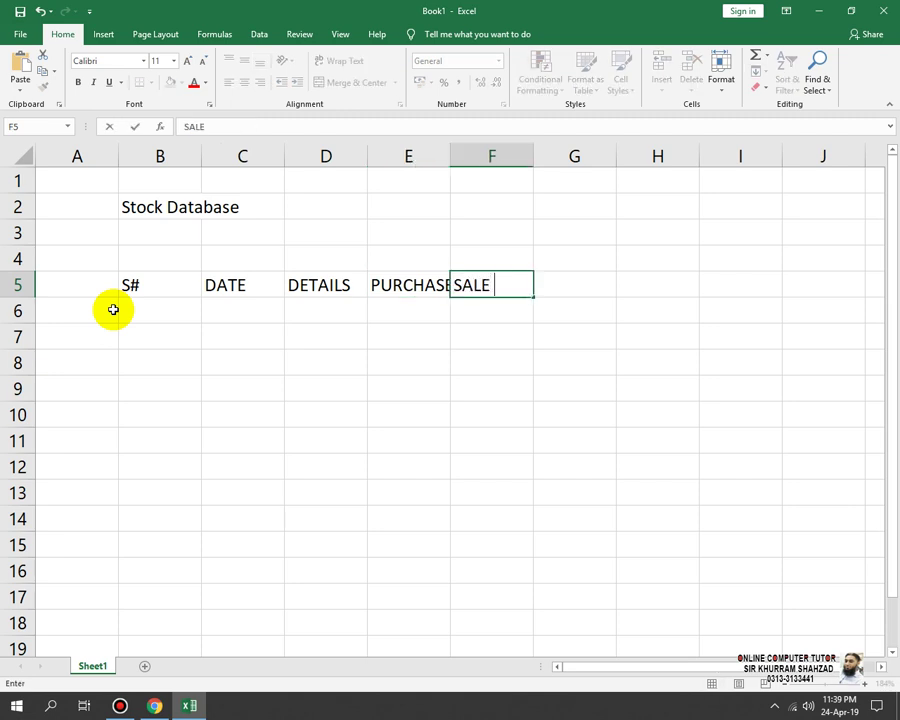
pyautogui.write('ITEM')
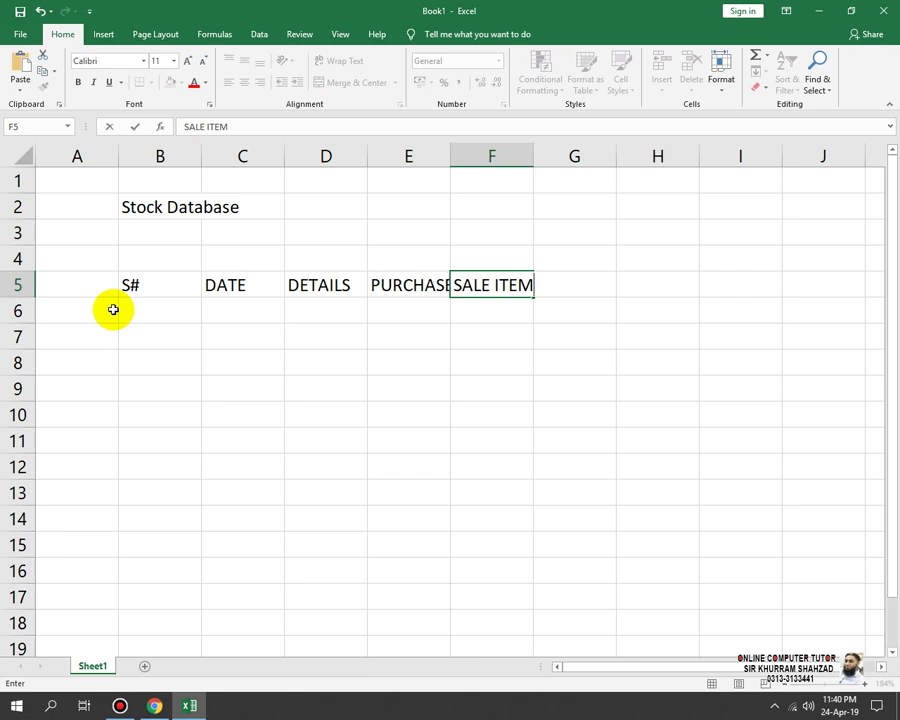
pyautogui.press('Tab')
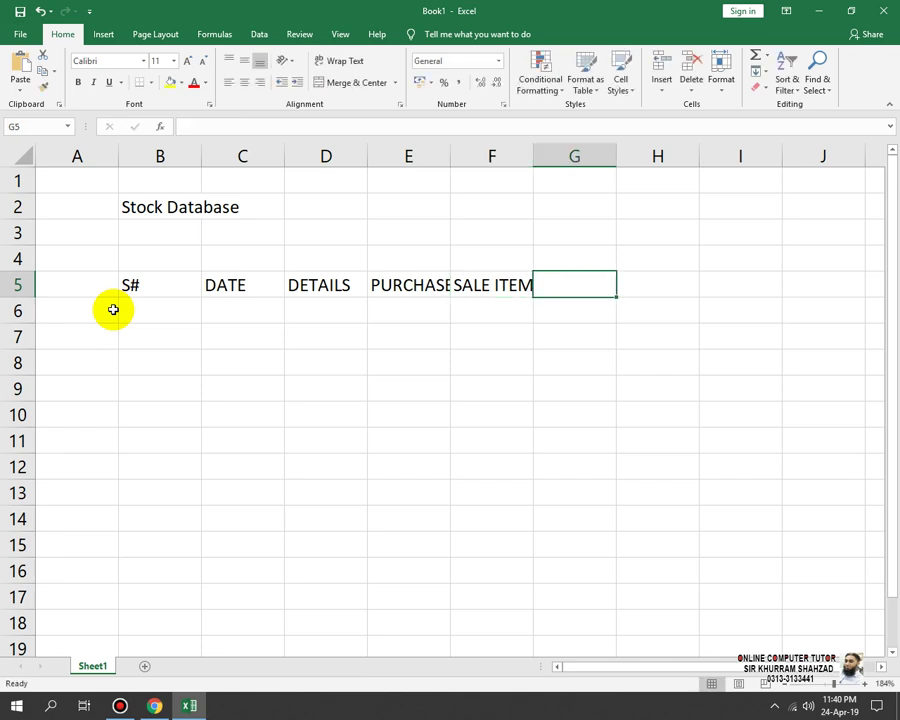
# Clear the PURCHASE ITEM and SALE ITEM headings and enter ITEM NAME in E5
pyautogui.press('Left')
pyautogui.press('Left')
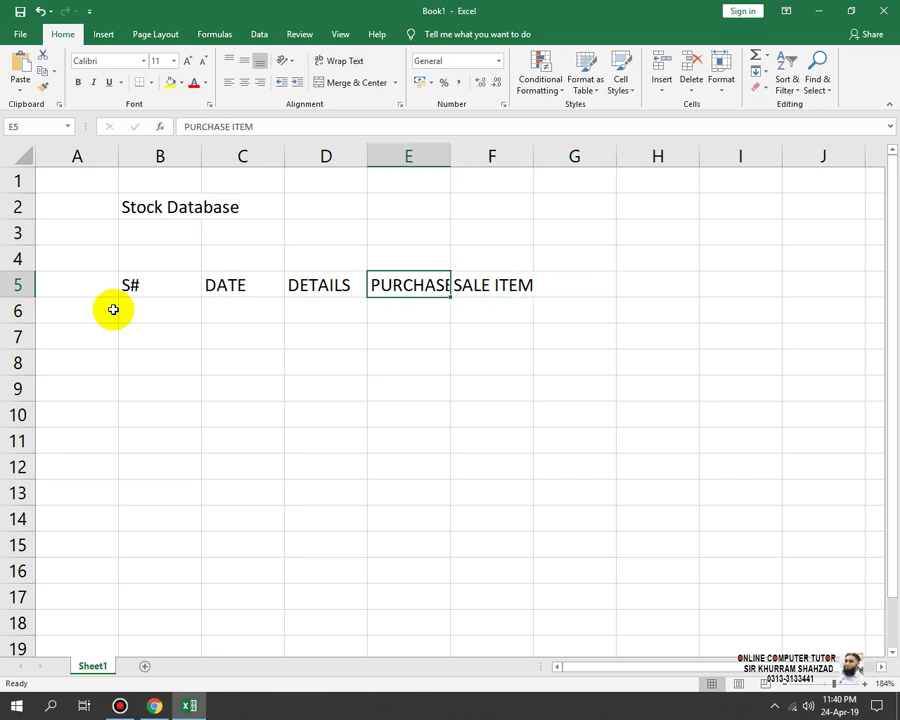
pyautogui.press('Delete')
pyautogui.press('Right')
pyautogui.press('Delete')
pyautogui.press('Left')
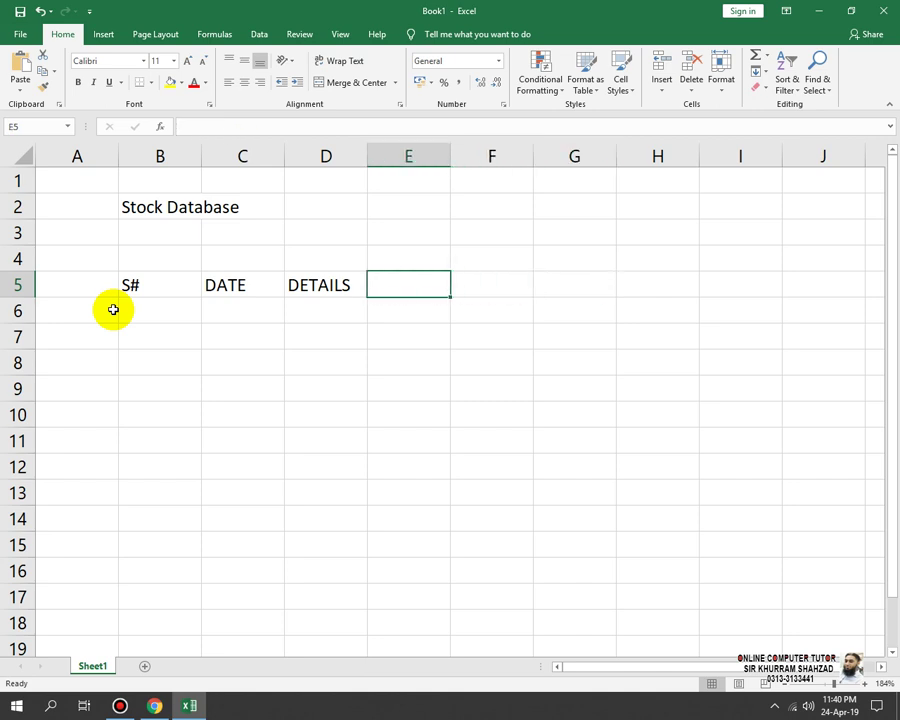
pyautogui.write('iT')
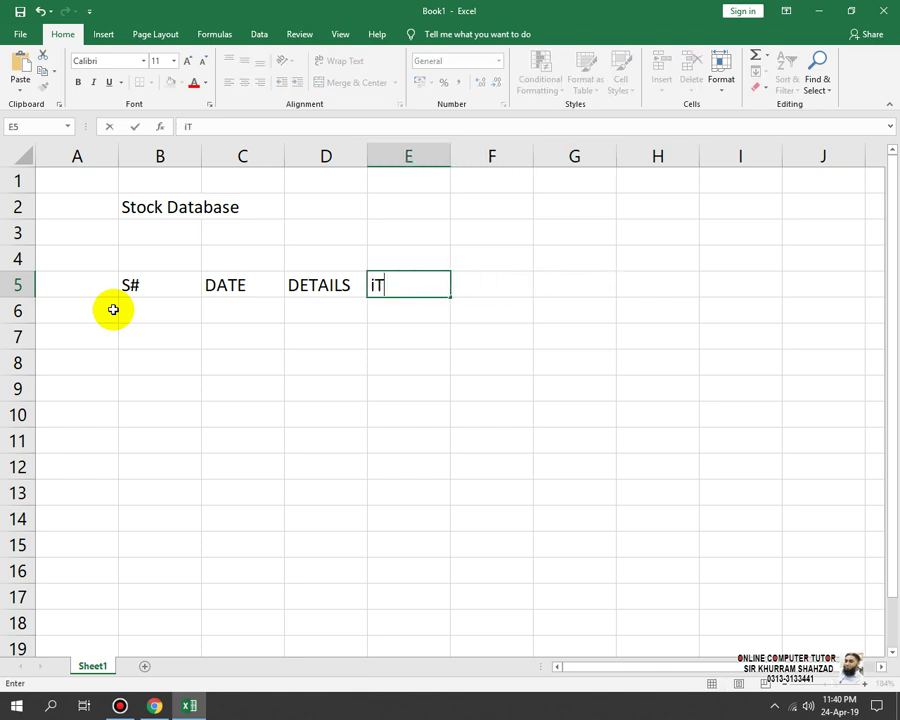
pyautogui.press('BackSpace')
pyautogui.write('t')
pyautogui.press('BackSpace')
pyautogui.press('BackSpace')
pyautogui.press('BackSpace')
pyautogui.write('T')
pyautogui.write('EM NAME')
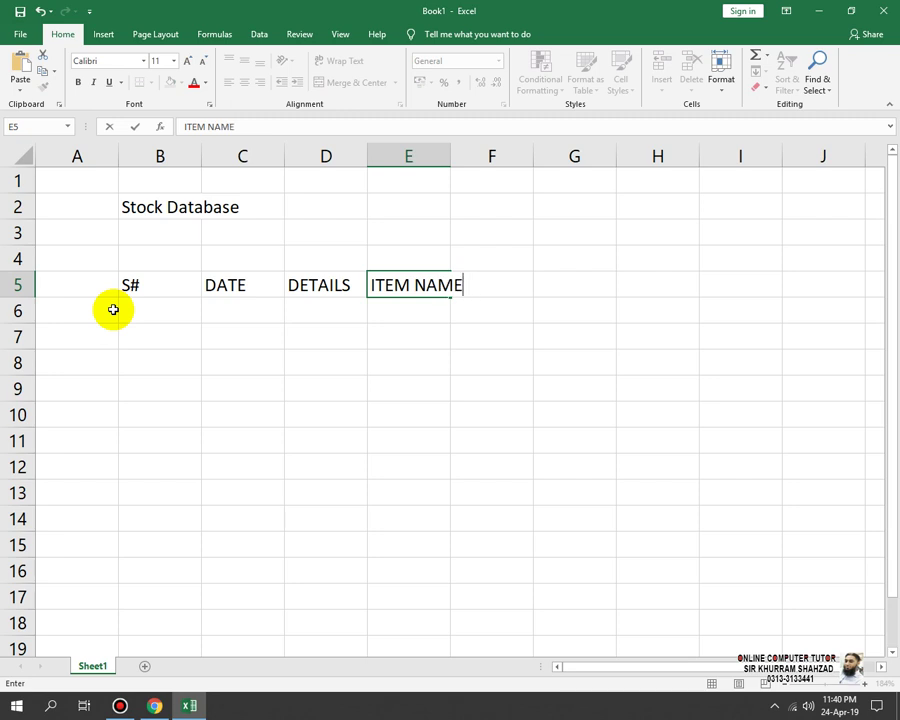
pyautogui.press('Return')
# Enter the headings PURCHASE QTY in F5 and SALE QTY in G5
pyautogui.press('Up')
pyautogui.press('Right')
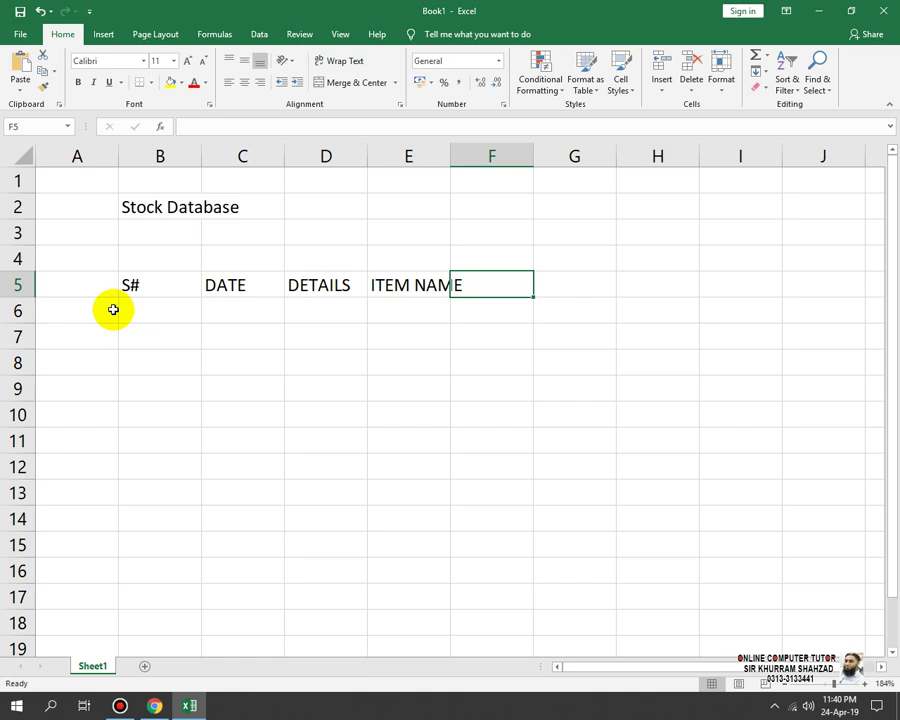
pyautogui.write('PURCH')
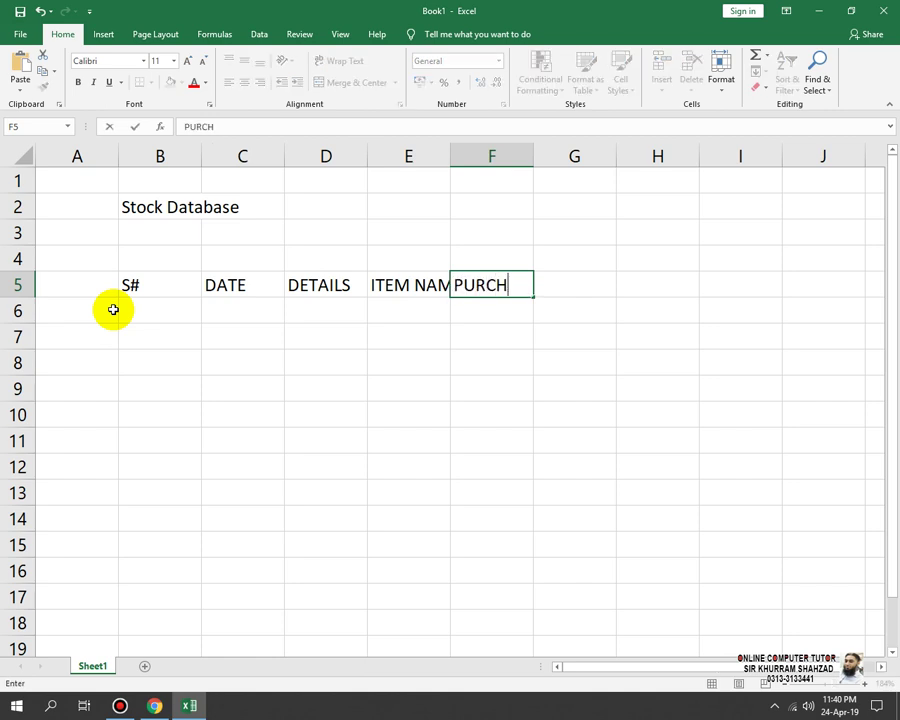
pyautogui.write('ASE QTY')
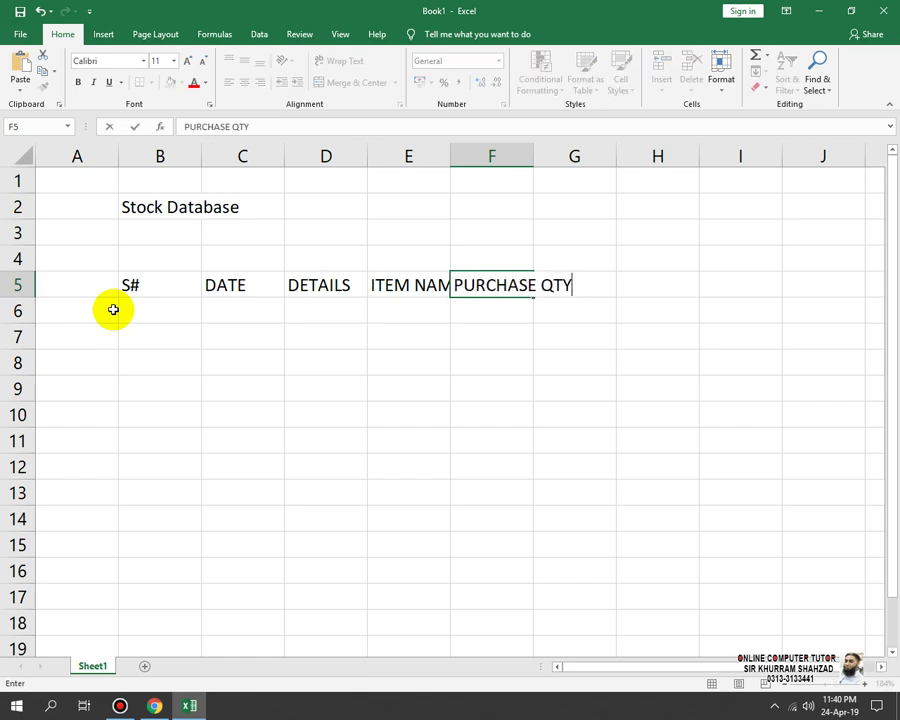
pyautogui.press('Tab')
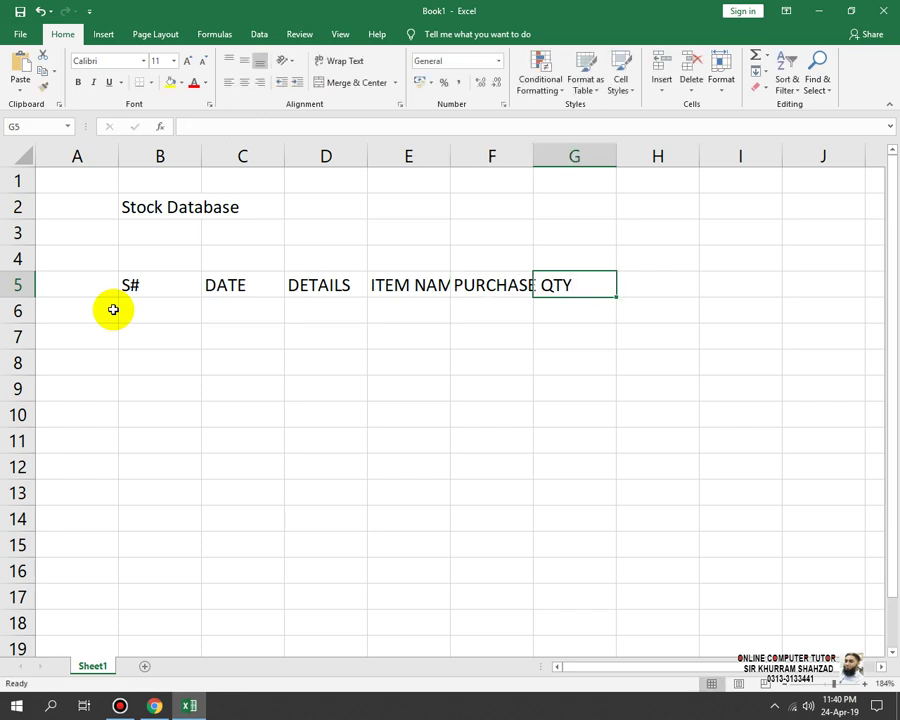
pyautogui.write('SALE ')
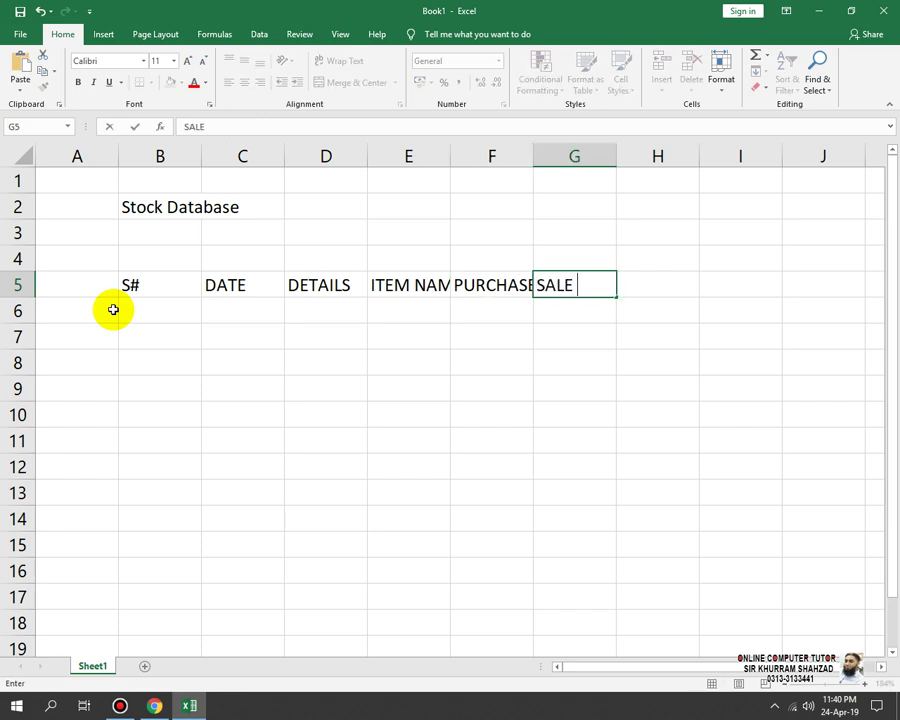
pyautogui.write('QTY')
pyautogui.press('Return')
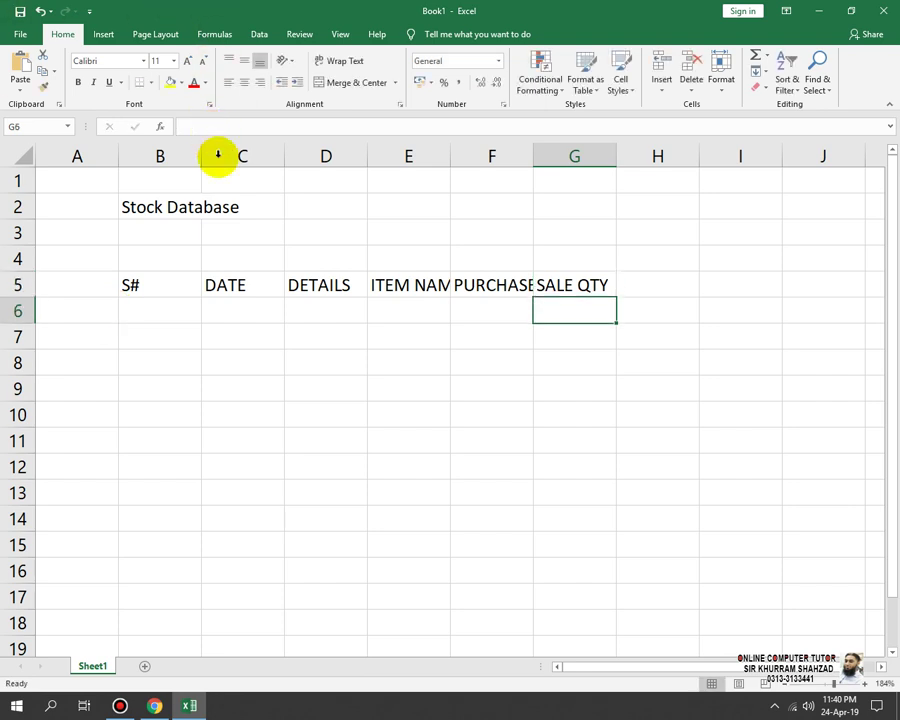
# Narrow column B, centre the B5:G5 headings, and make row 5 taller
pyautogui.moveTo(201, 155); pyautogui.dragTo(170, 144)
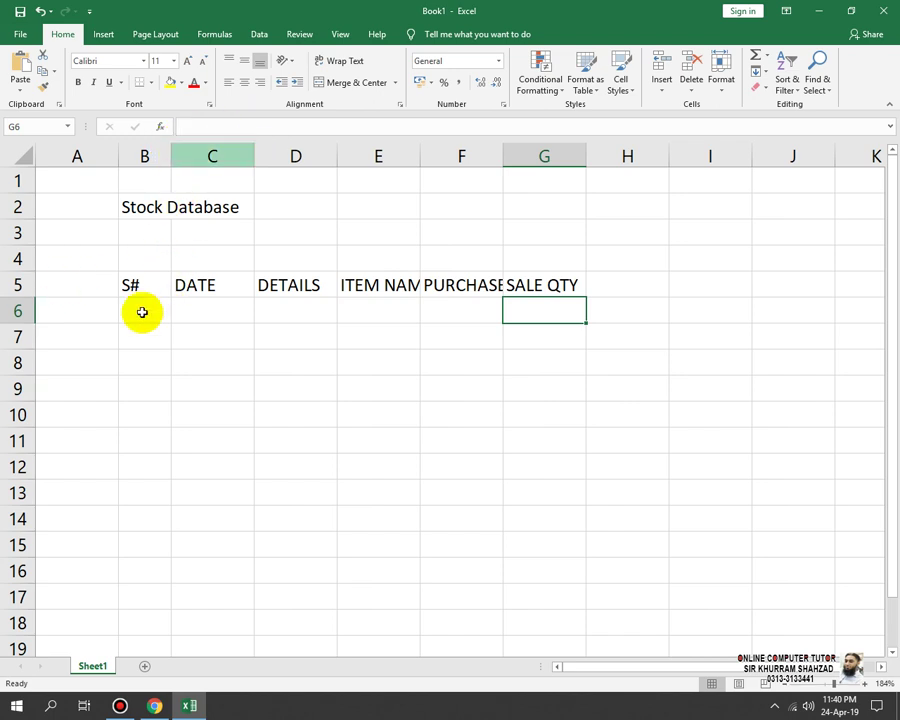
pyautogui.moveTo(138, 284); pyautogui.dragTo(530, 285)
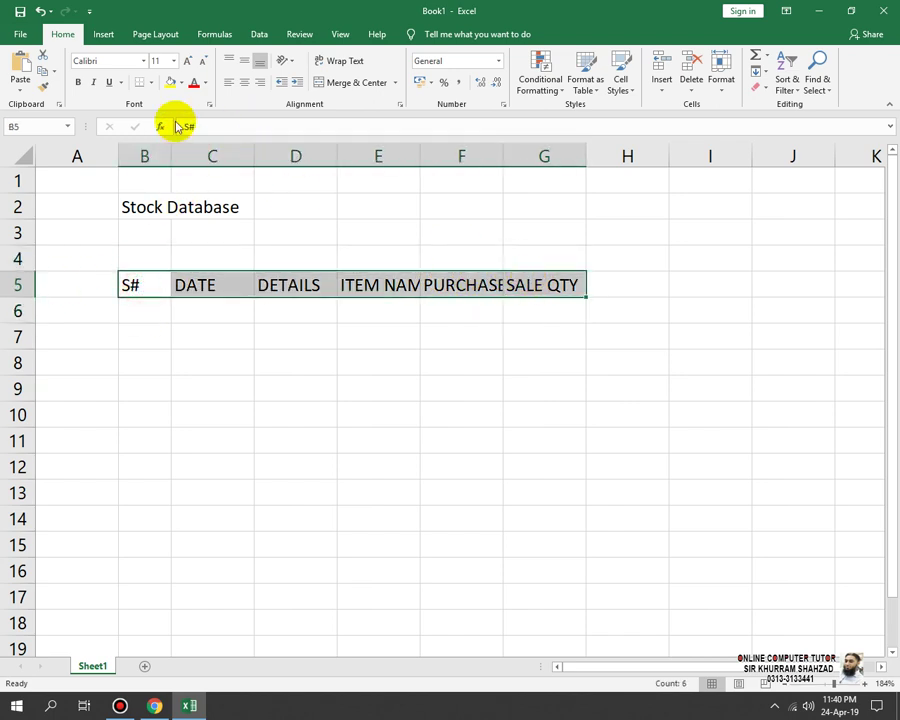
pyautogui.click(244, 82)
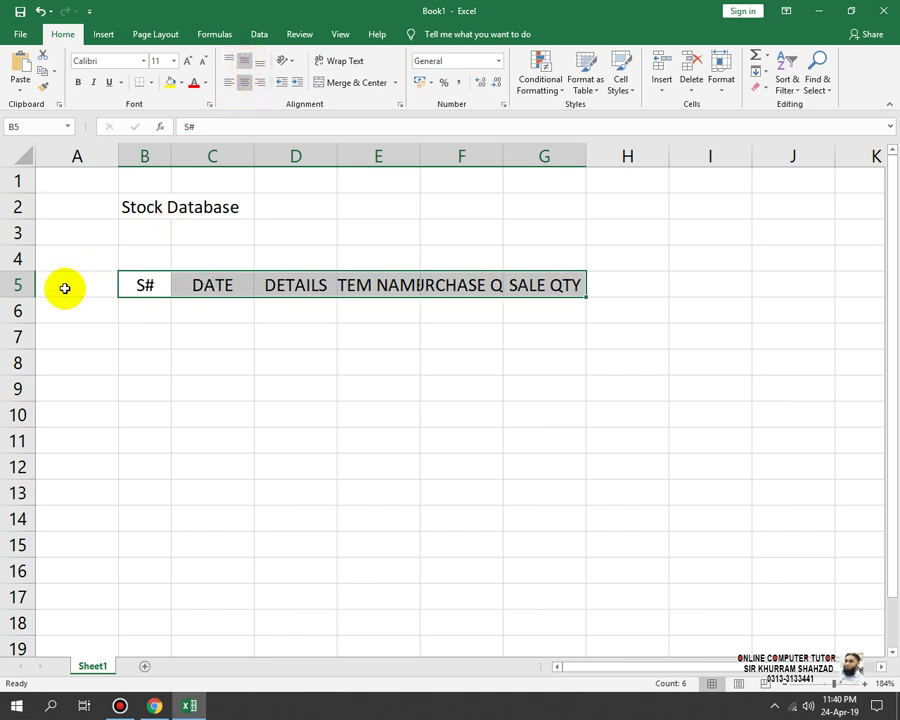
pyautogui.moveTo(30, 298); pyautogui.dragTo(32, 311)
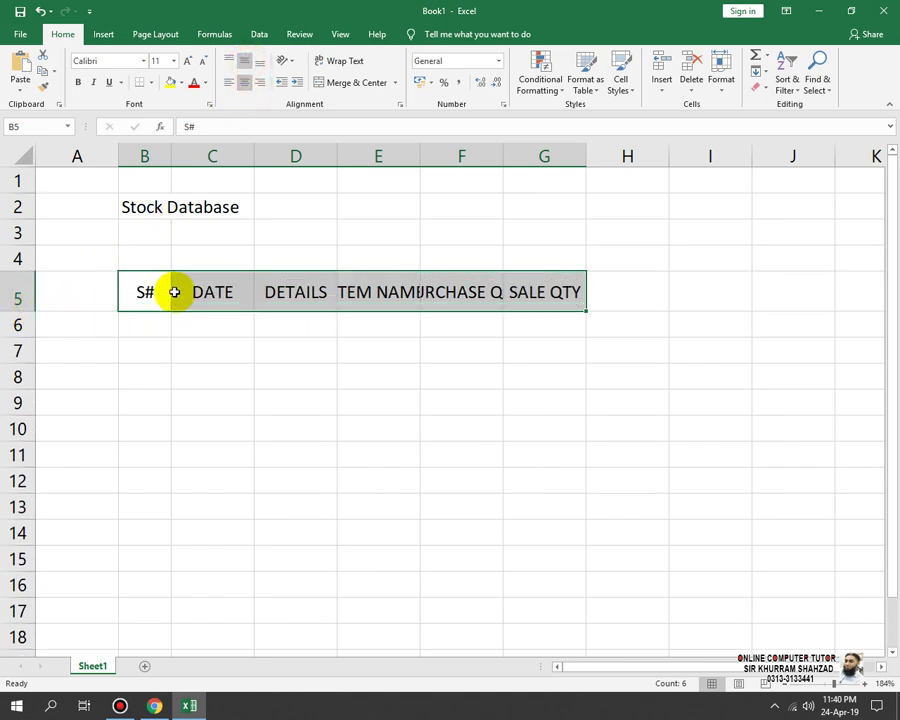
# Wrap the ITEM NAME, PURCHASE QTY and SALE QTY headings, widen column F and heighten row 5
pyautogui.click(372, 291)
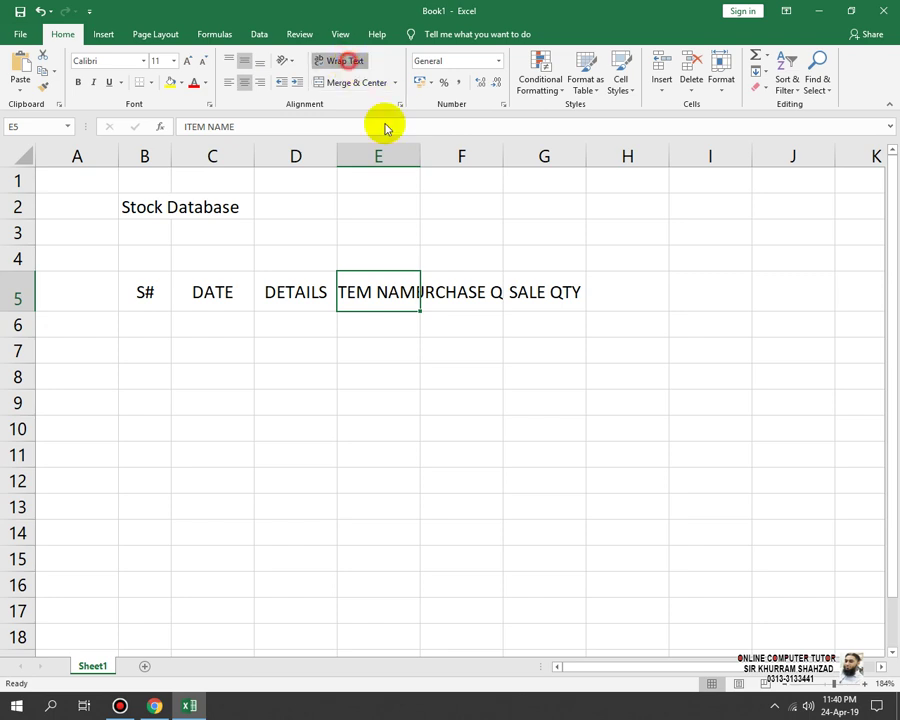
pyautogui.click(456, 302)
pyautogui.click(283, 61)
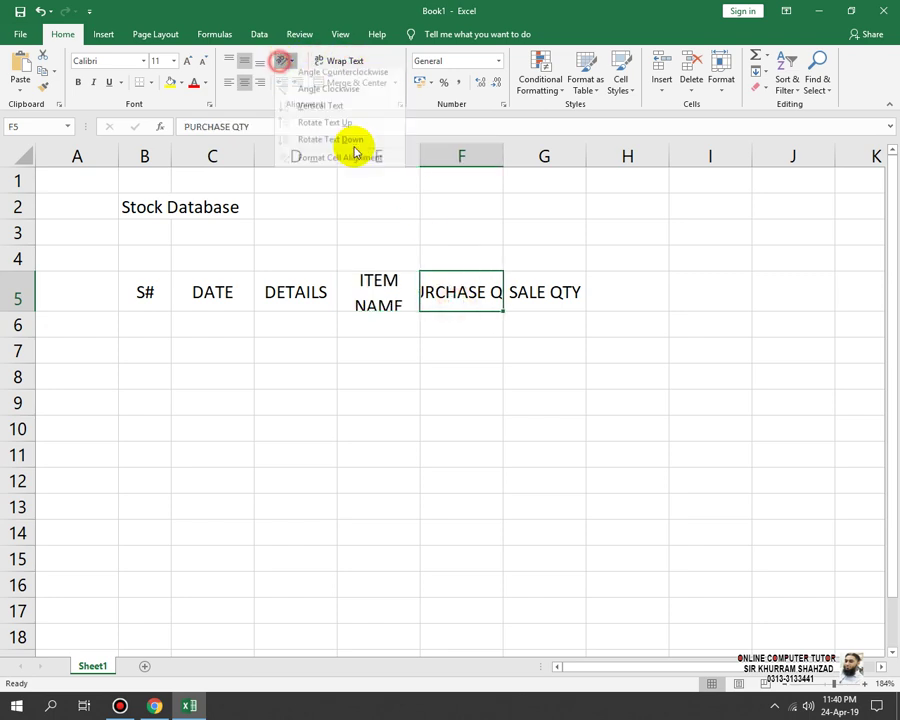
pyautogui.click(524, 260)
pyautogui.click(340, 61)
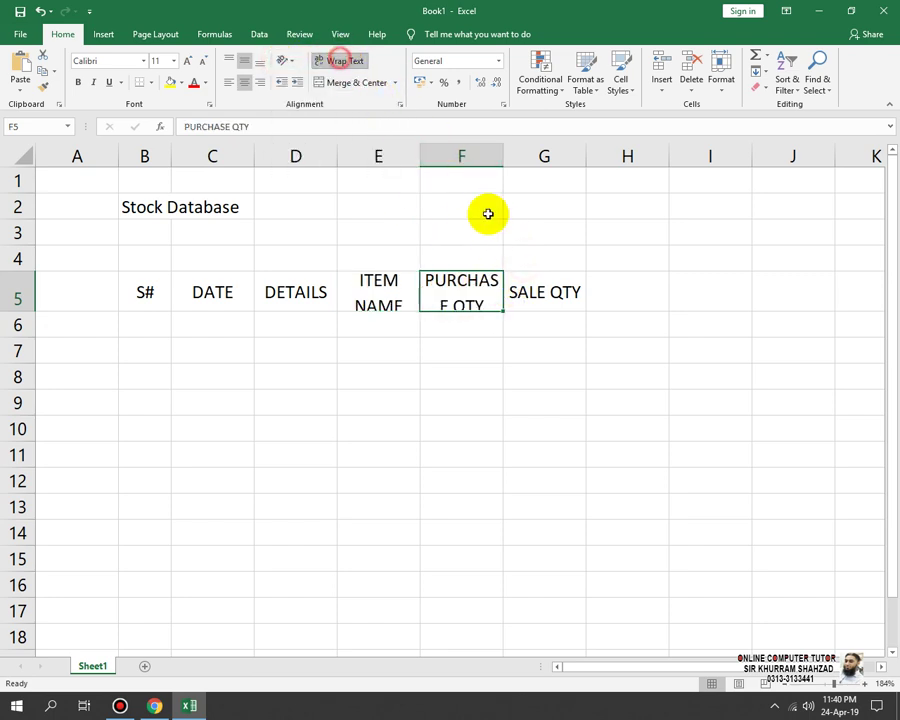
pyautogui.click(530, 300)
pyautogui.click(321, 60)
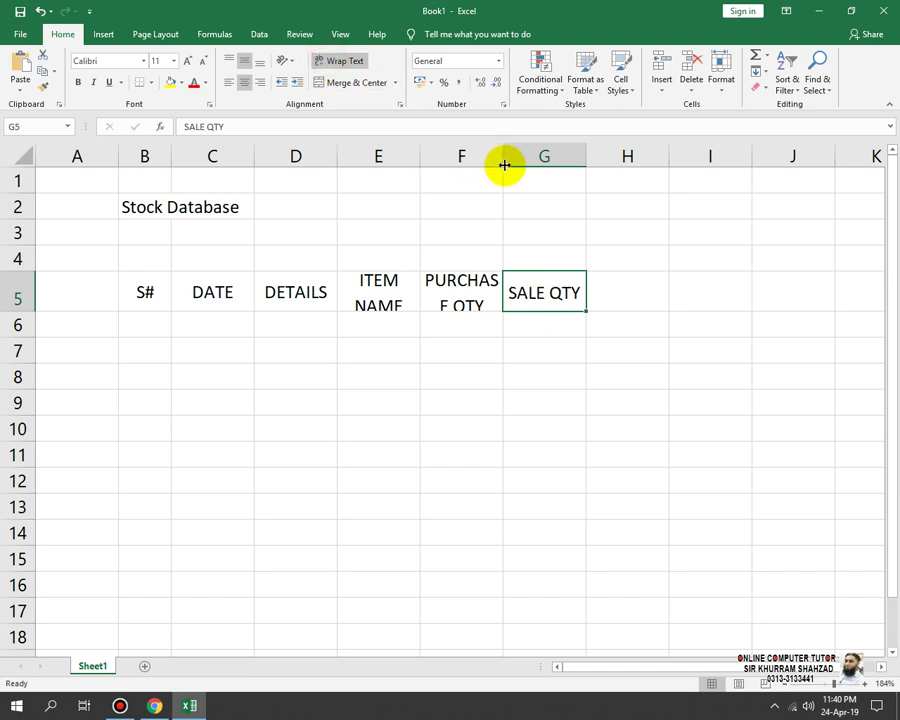
pyautogui.moveTo(504, 165); pyautogui.dragTo(516, 162)
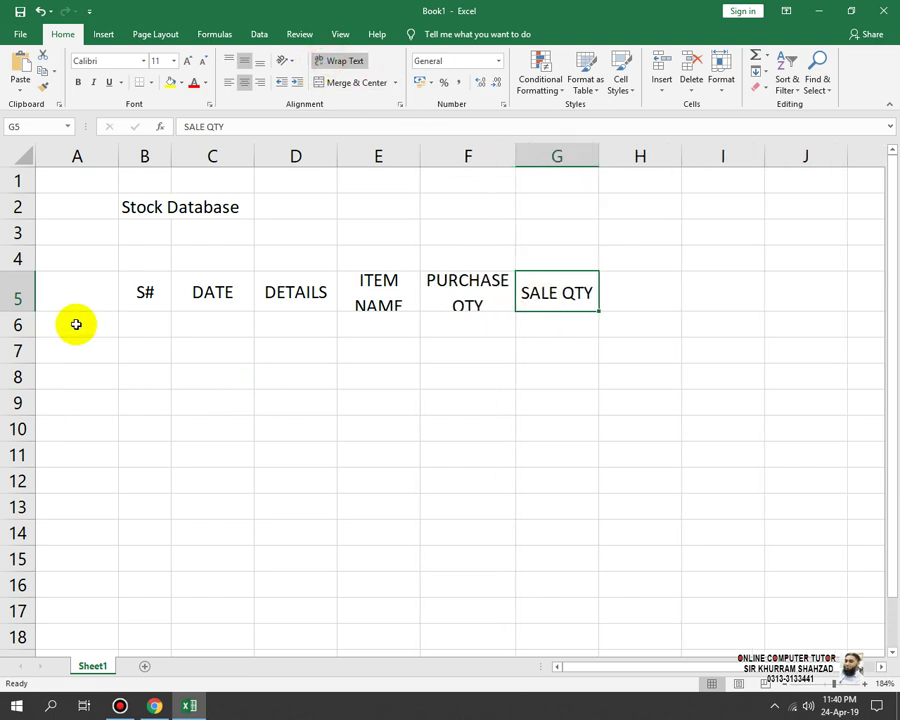
pyautogui.moveTo(22, 311); pyautogui.dragTo(22, 350)
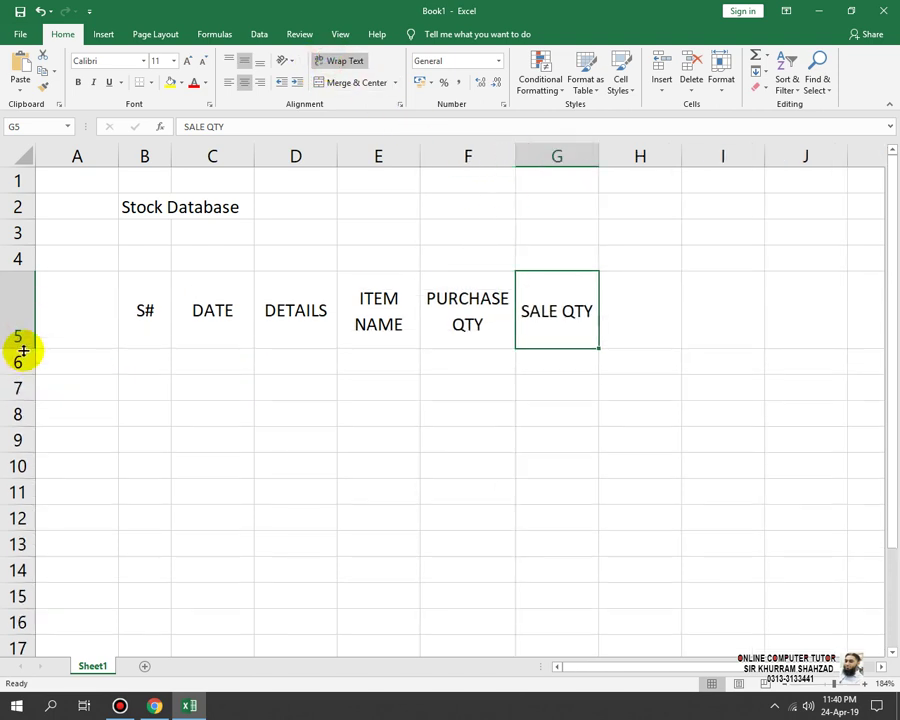
pyautogui.click(346, 438)
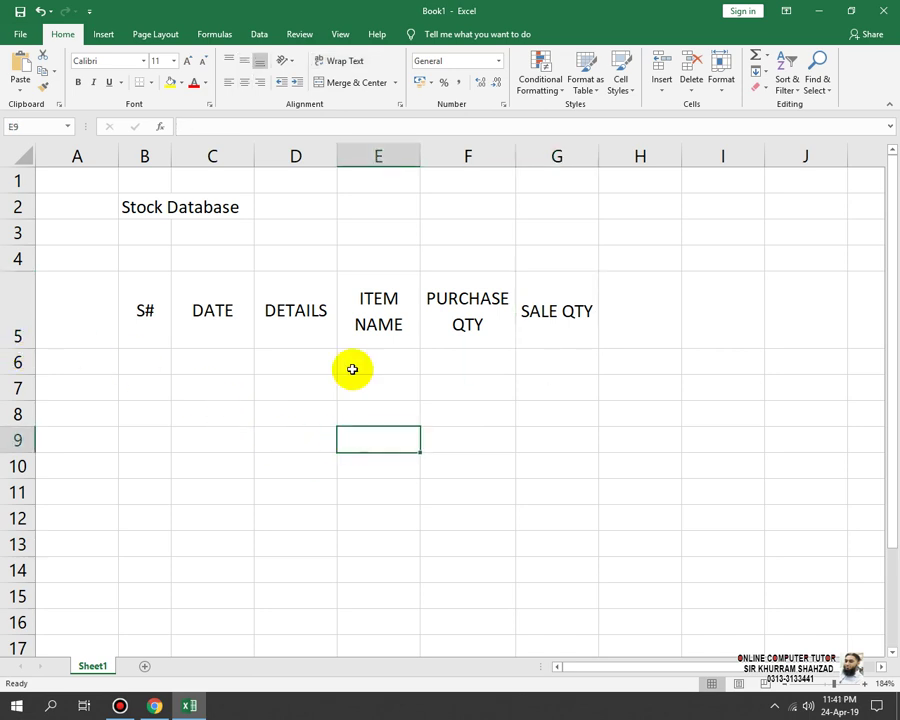
# Enter serial number 1 in B6 and the date 01-04-19 in C6
pyautogui.click(146, 358)
pyautogui.write('1')
pyautogui.press('Return')
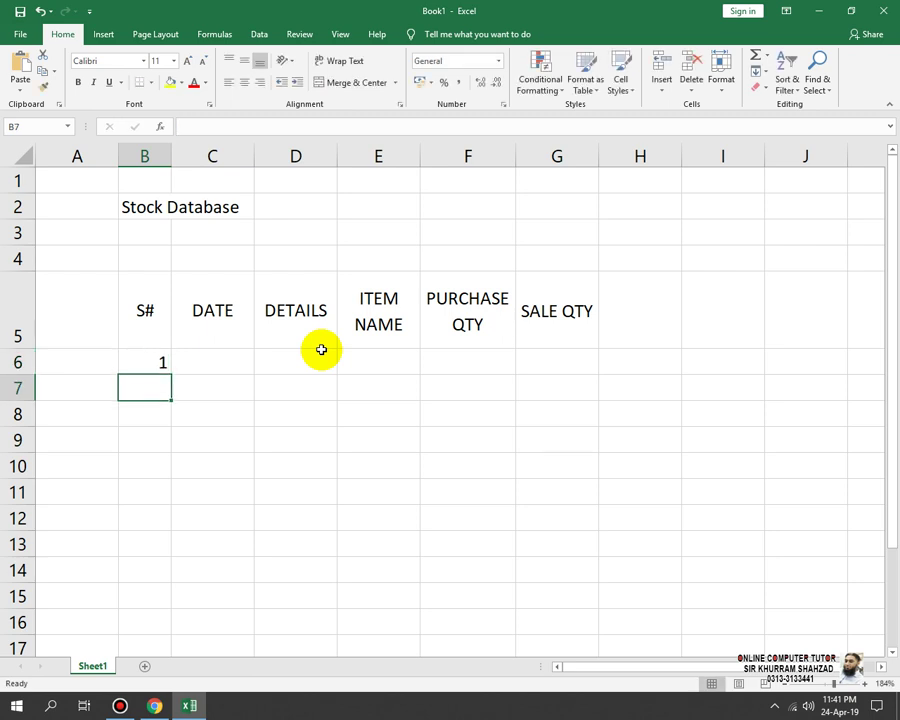
pyautogui.press('Up')
pyautogui.press('Right')
pyautogui.write('01-')
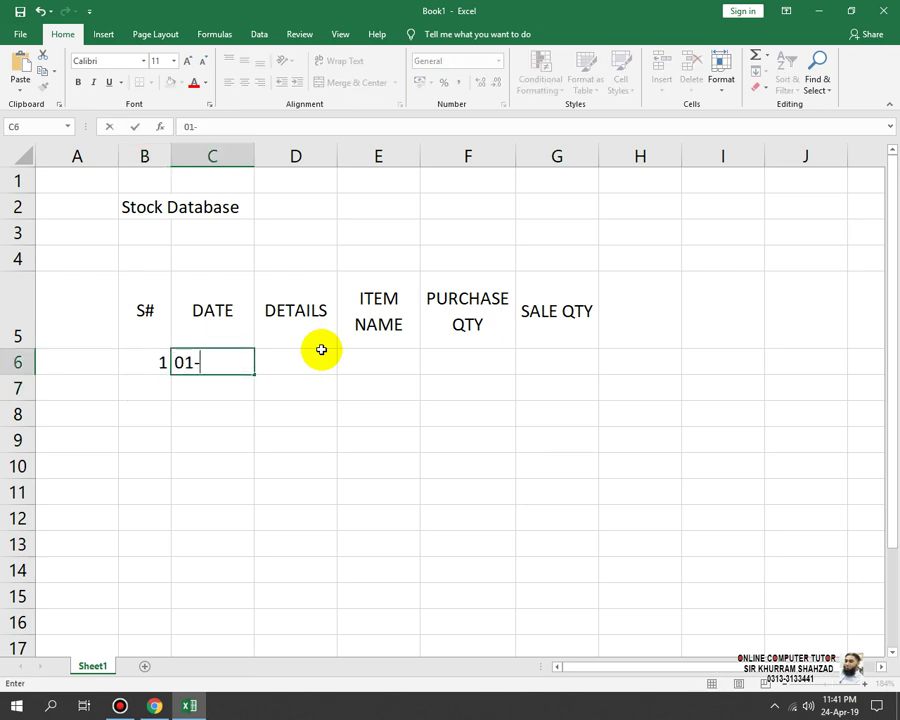
pyautogui.write('04-2018')
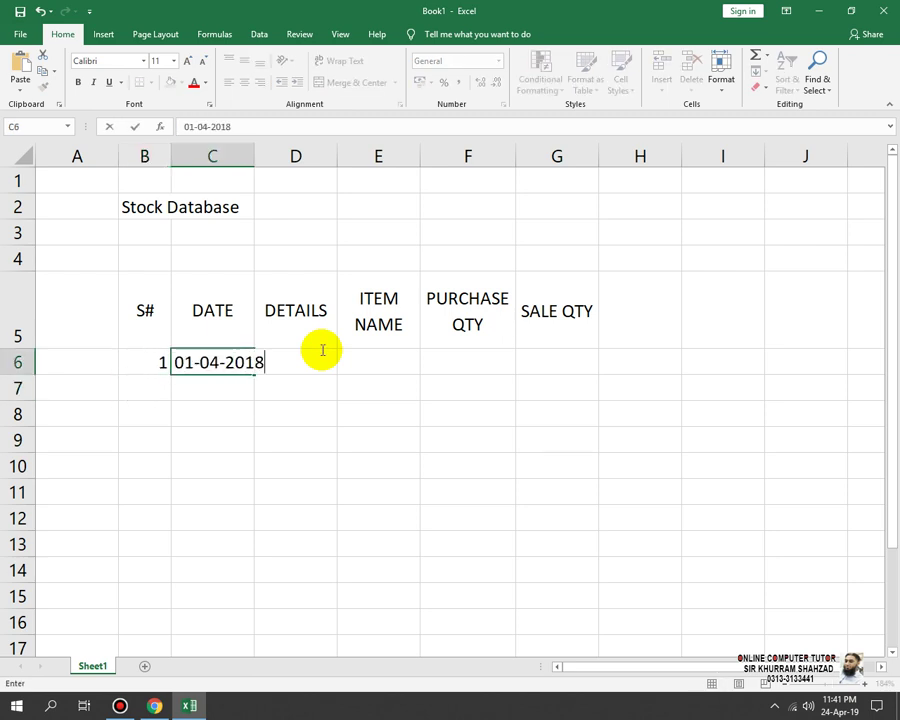
pyautogui.press('BackSpace')
pyautogui.press('BackSpace')
pyautogui.write('1')
pyautogui.write('9')
pyautogui.press('Return')
# Widen the DETAILS column D and select the table area from the headings down
pyautogui.press('Right')
pyautogui.click(316, 352)
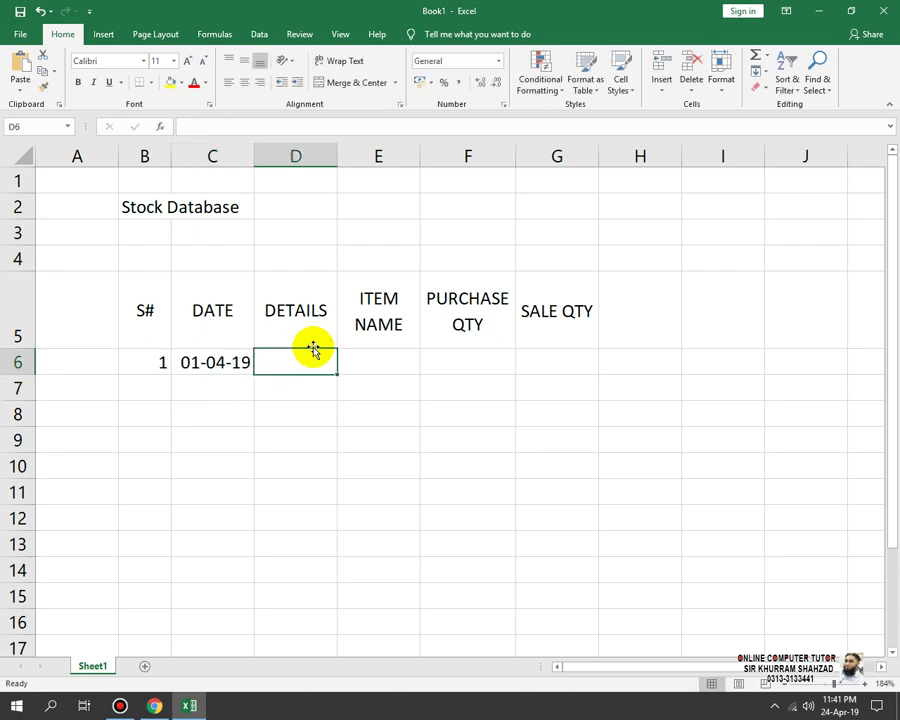
pyautogui.moveTo(337, 156); pyautogui.dragTo(398, 170)
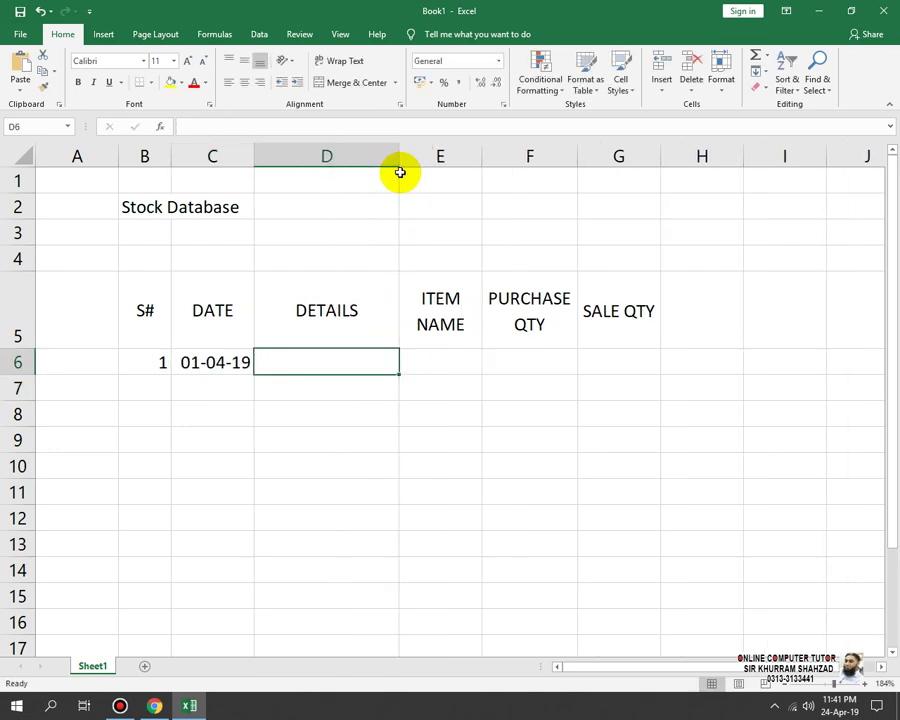
pyautogui.moveTo(620, 280)
pyautogui.mouseDown()
pyautogui.moveTo(204, 490)
pyautogui.moveTo(158, 590)
pyautogui.moveTo(167, 645)
pyautogui.mouseUp()
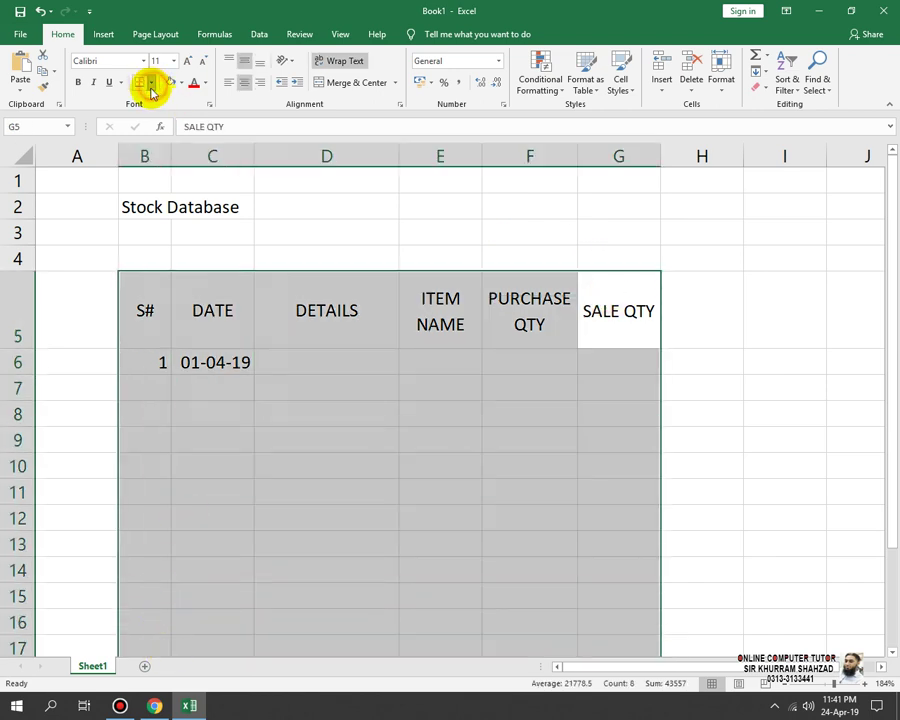
# Apply All Borders to the table and enter 'Purchase Keyboard from NH Computer' in D6
pyautogui.click(150, 83)
pyautogui.click(156, 201)
pyautogui.click(281, 362)
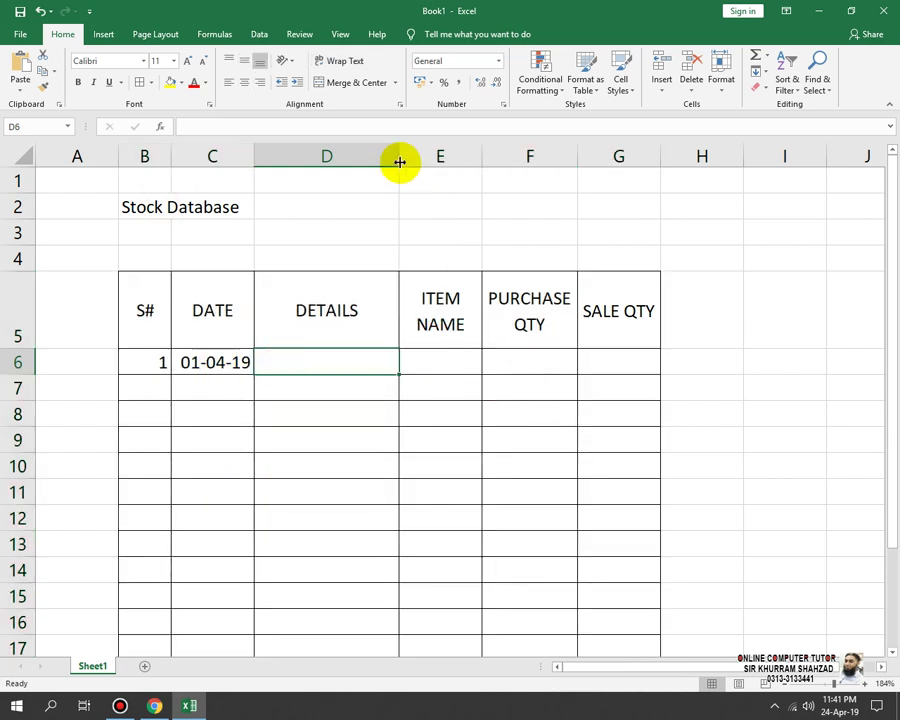
pyautogui.moveTo(399, 156); pyautogui.dragTo(440, 156)
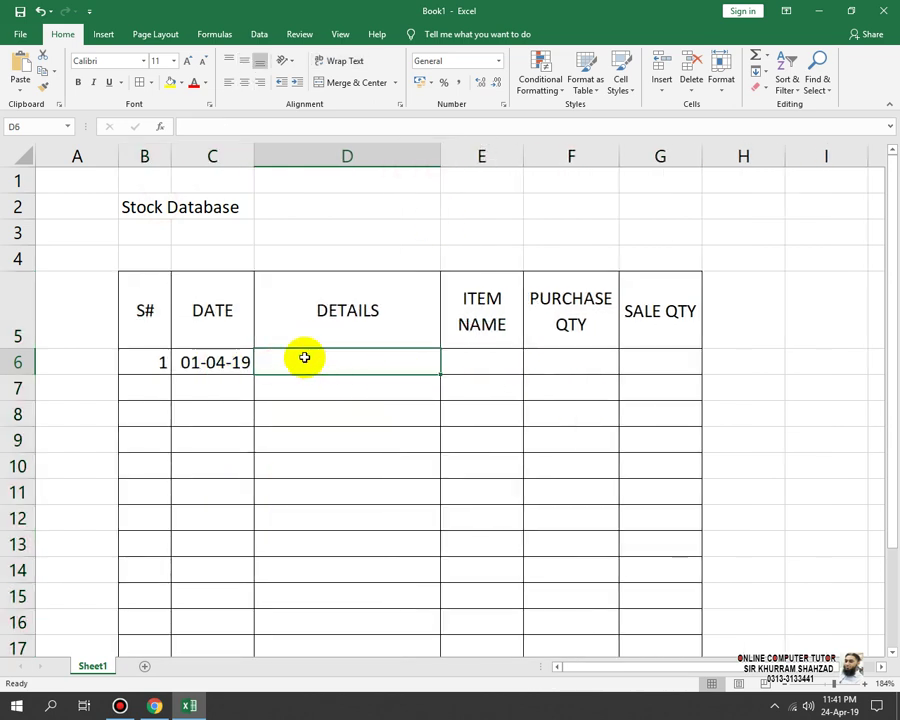
pyautogui.write('Purc')
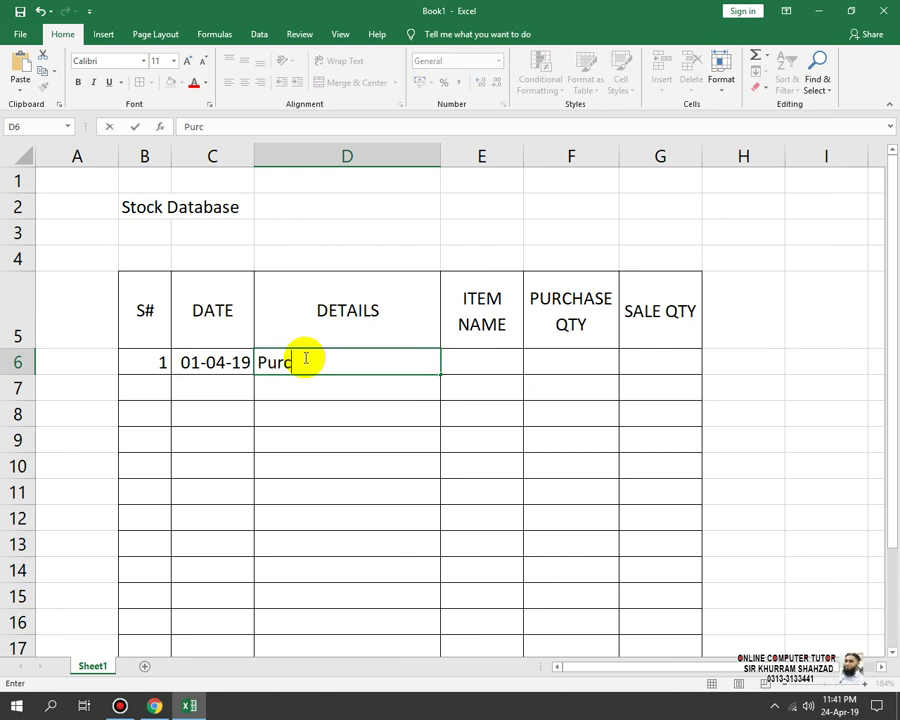
pyautogui.write('hase Key')
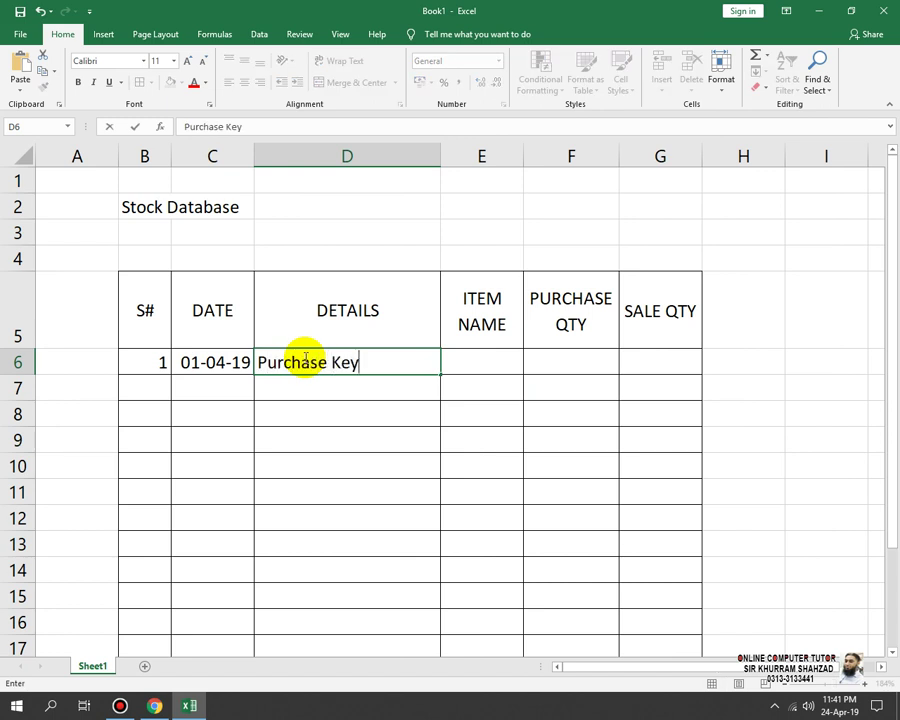
pyautogui.write('board fro')
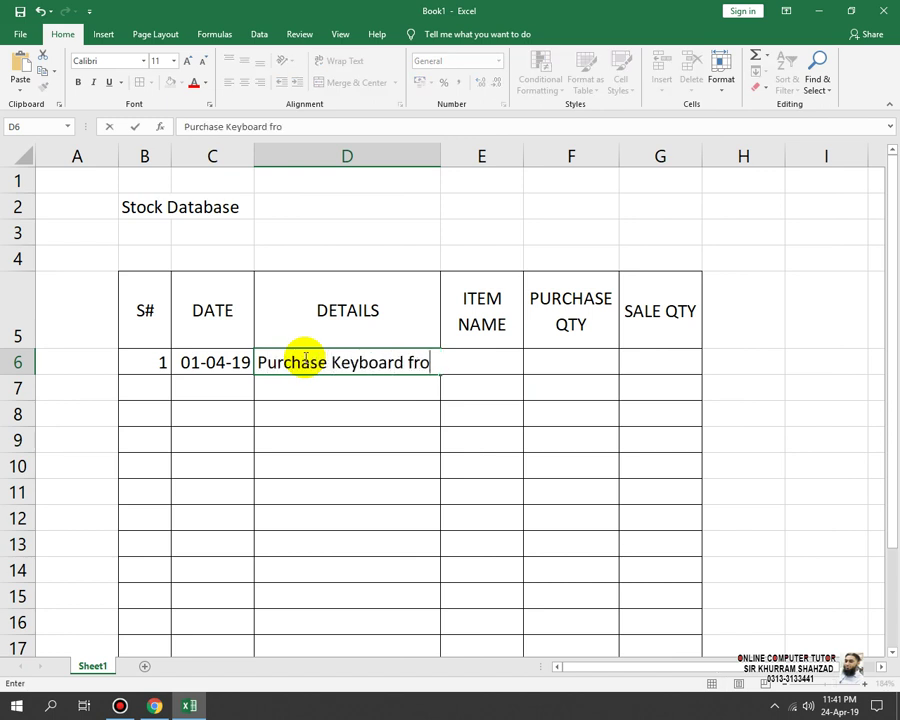
pyautogui.write('m NH Com')
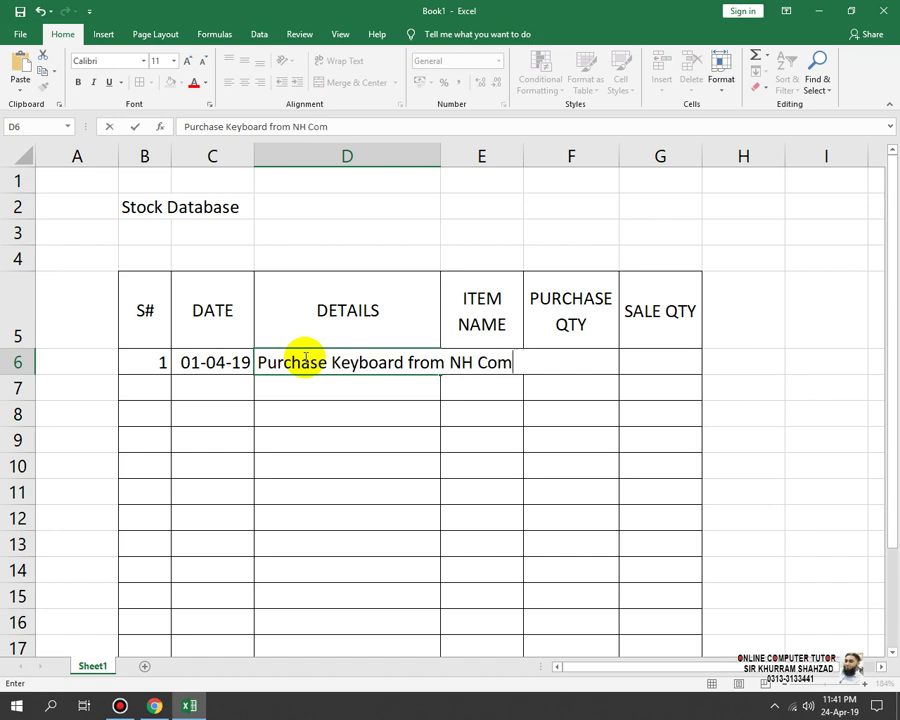
pyautogui.write('puter')
pyautogui.press('Tab')
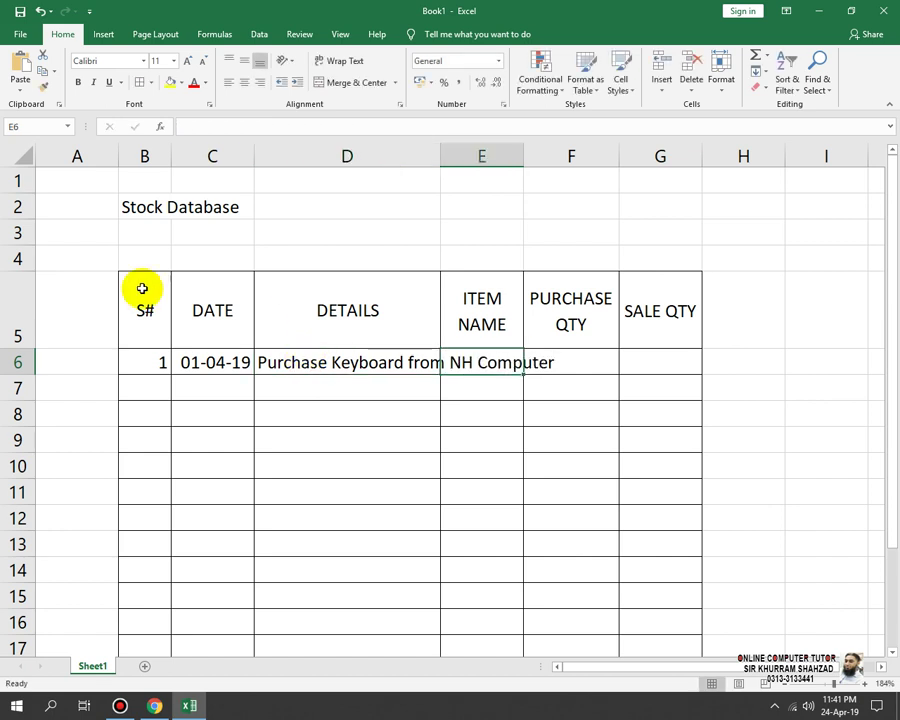
# Autofit column D, then enter item Keyboard in E6 and purchase quantity 70 in F6
pyautogui.doubleClick(440, 165)
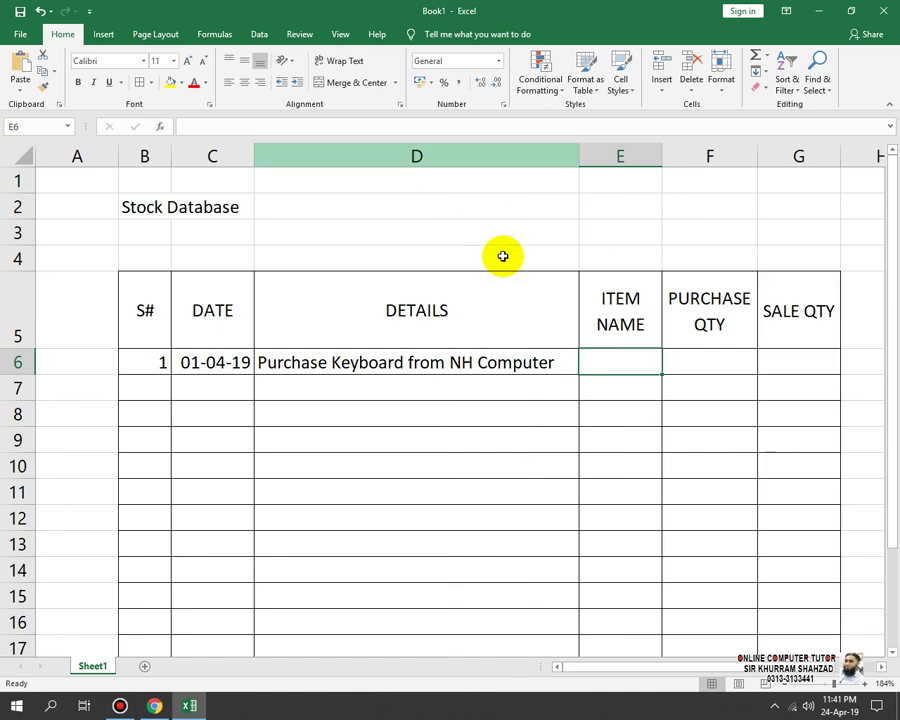
pyautogui.click(630, 363)
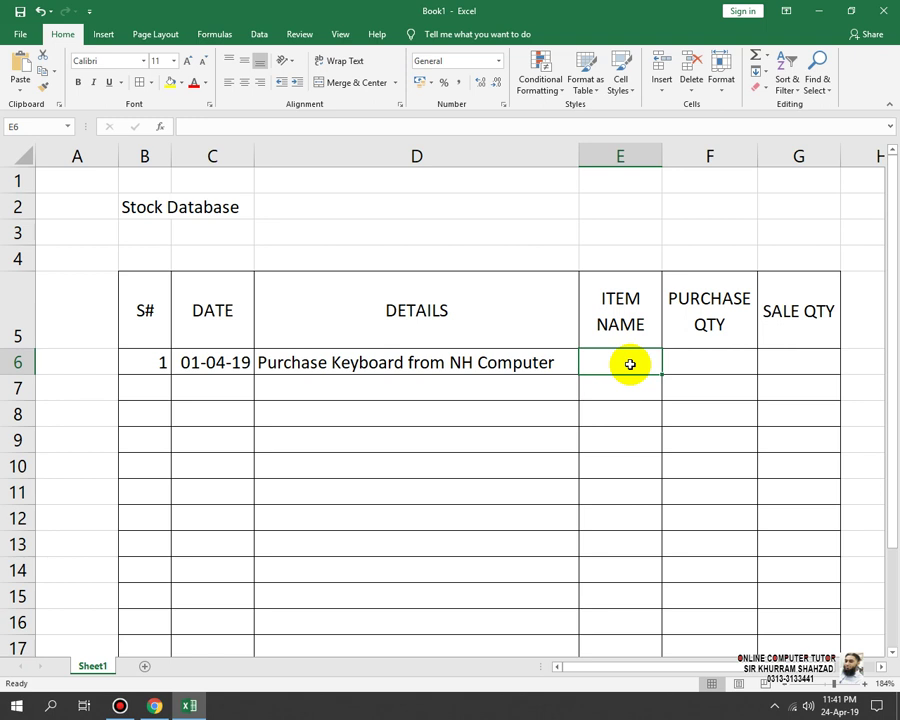
pyautogui.write('Keyb')
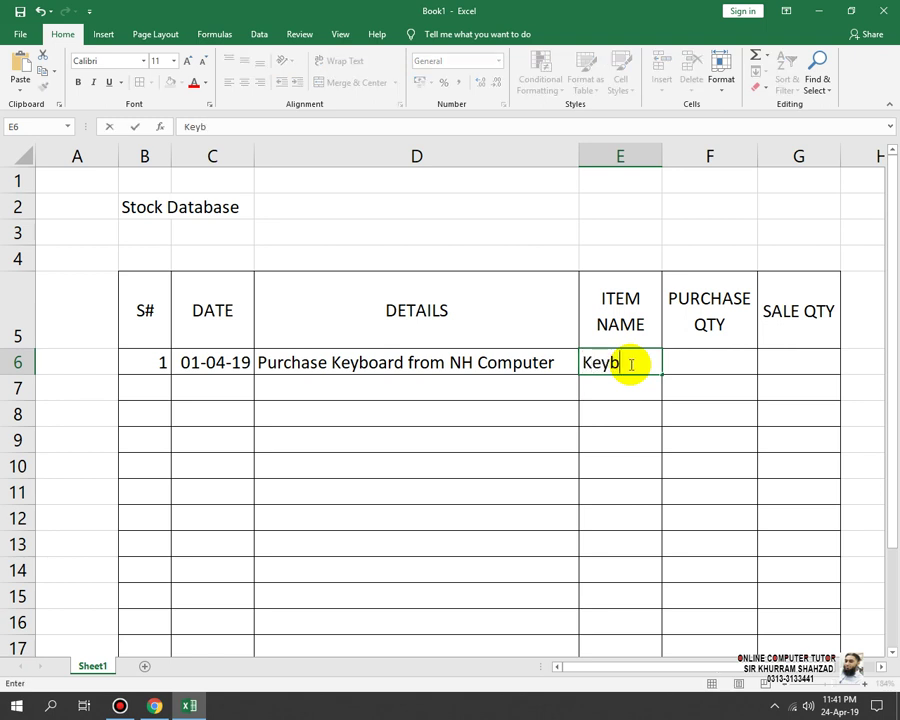
pyautogui.write('oard')
pyautogui.press('Return')
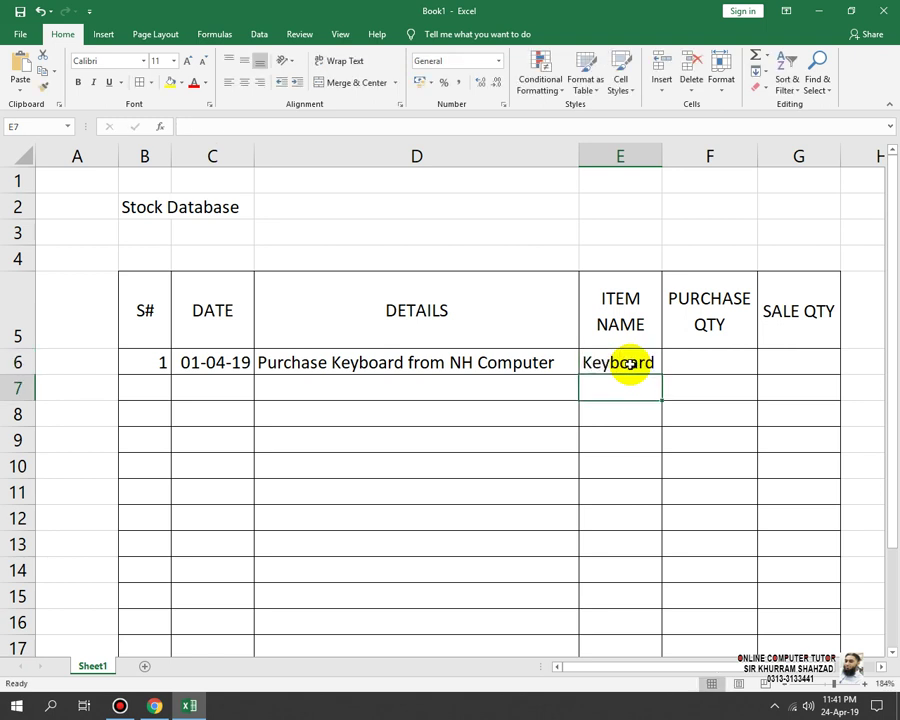
pyautogui.press('Up')
pyautogui.press('Right')
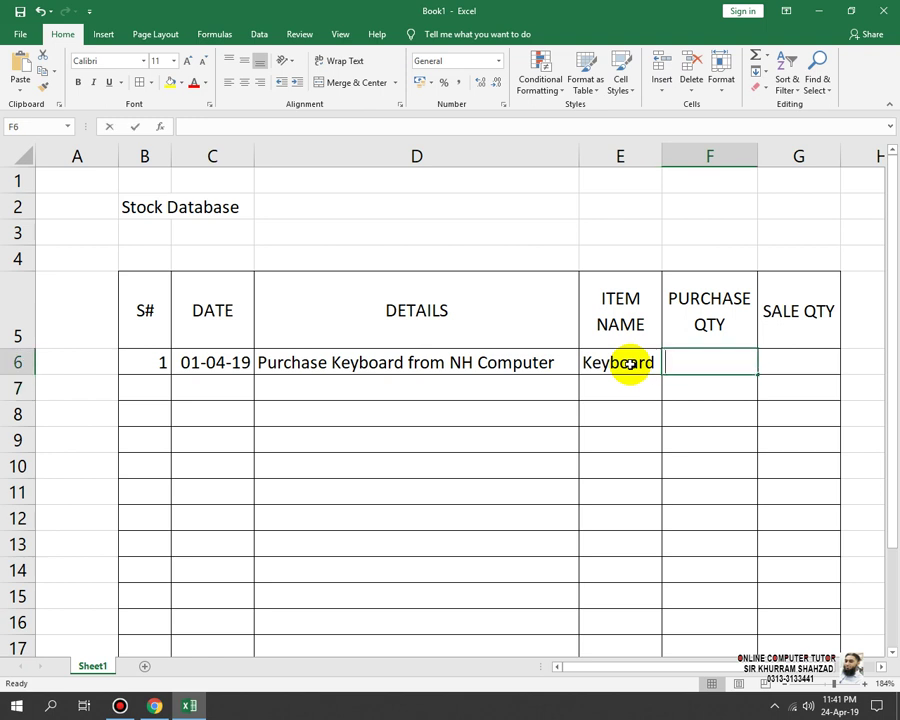
pyautogui.write('70')
pyautogui.press('Return')
pyautogui.press('Left')
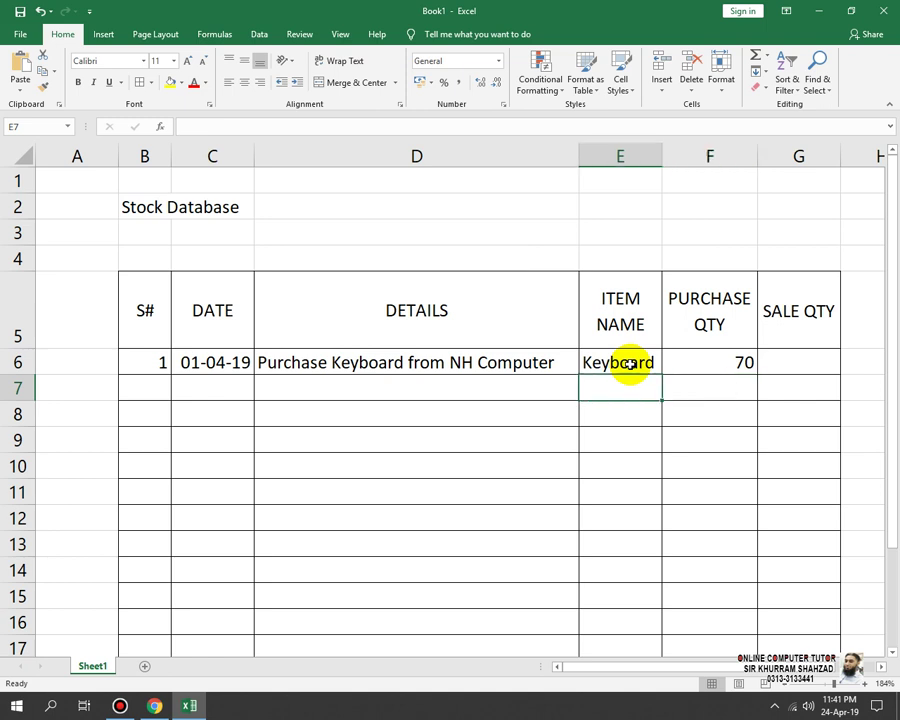
pyautogui.press('Left')
pyautogui.press('Left')
pyautogui.press('Left')
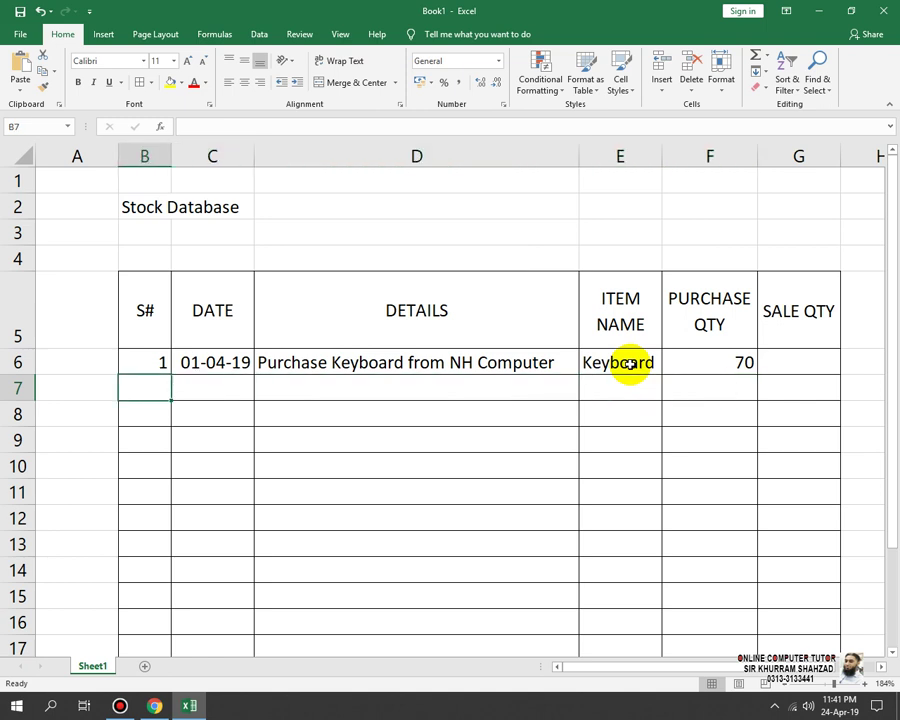
# Enter serial 2, date 01-04-2019 and 'Purchase from NH Computer' in row 7
pyautogui.write('2')
pyautogui.press('Tab')
pyautogui.write('01-')
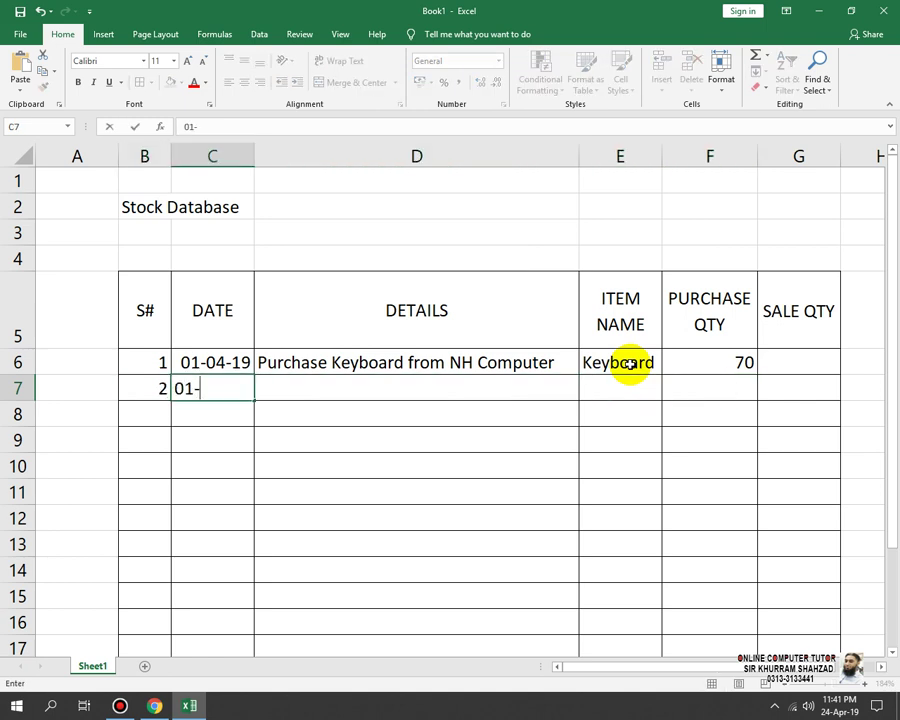
pyautogui.write('04-20')
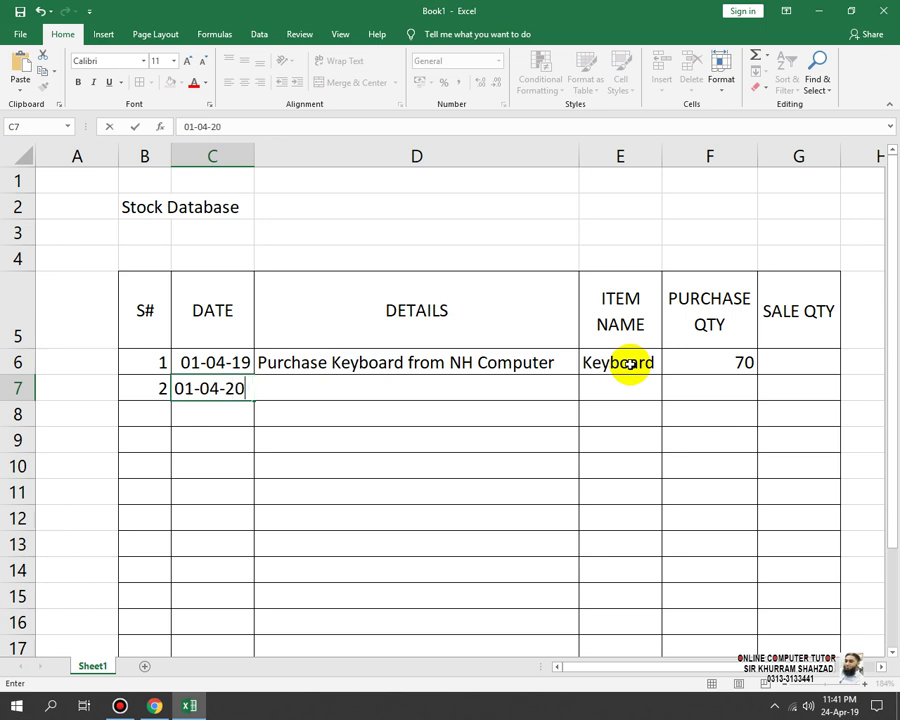
pyautogui.write('19')
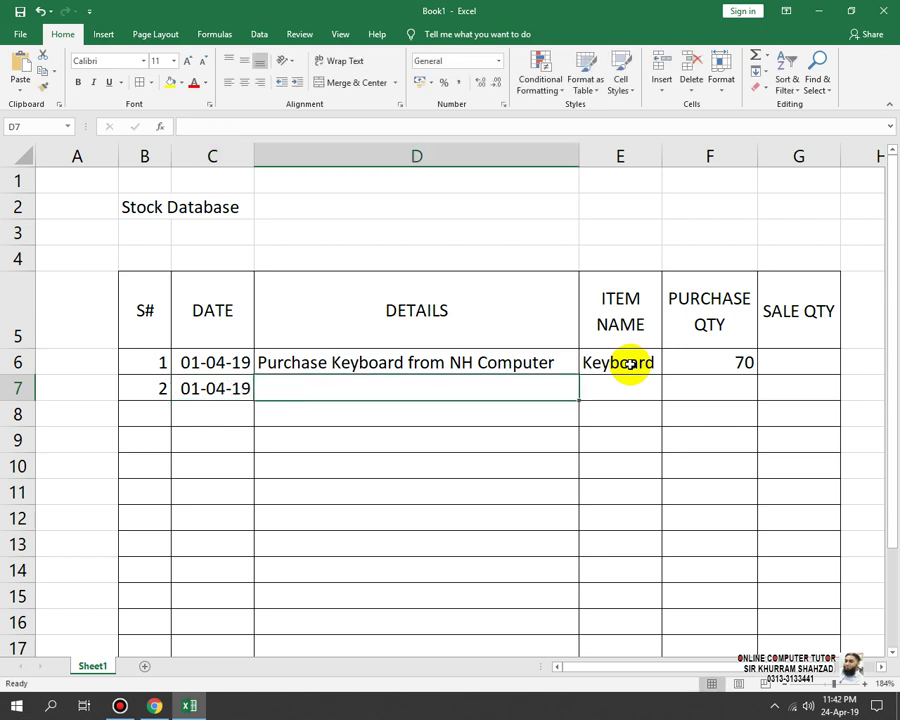
pyautogui.write('Purchase ')
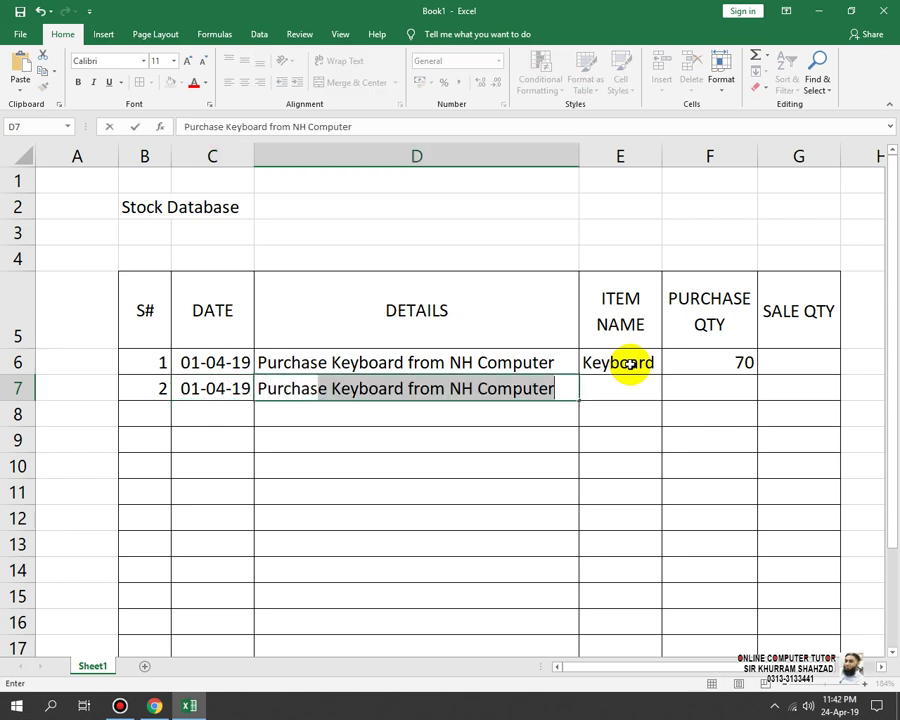
pyautogui.write('from NH')
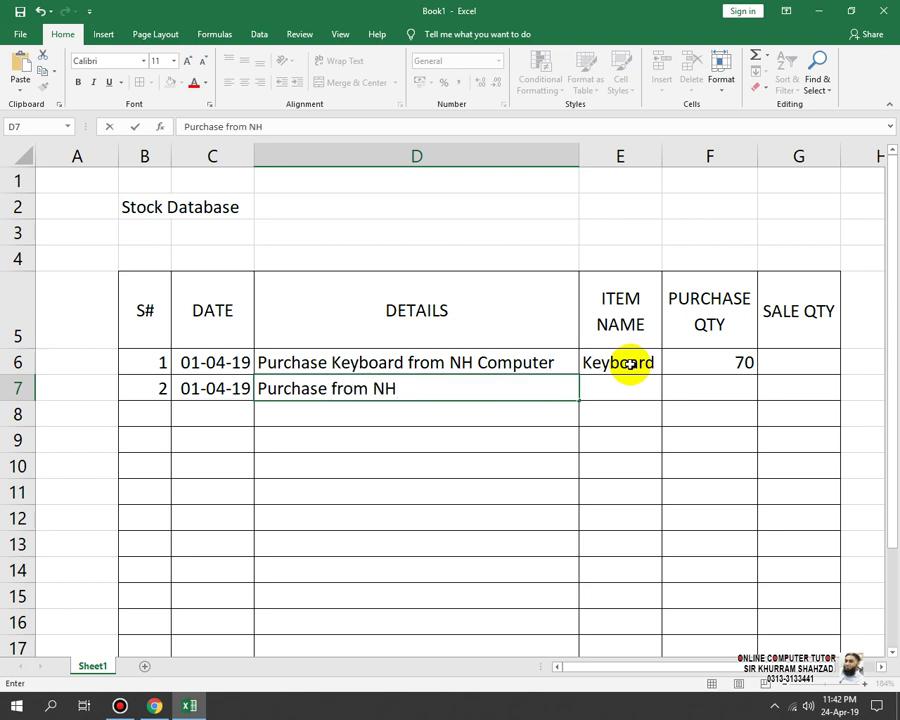
pyautogui.write(' Computer')
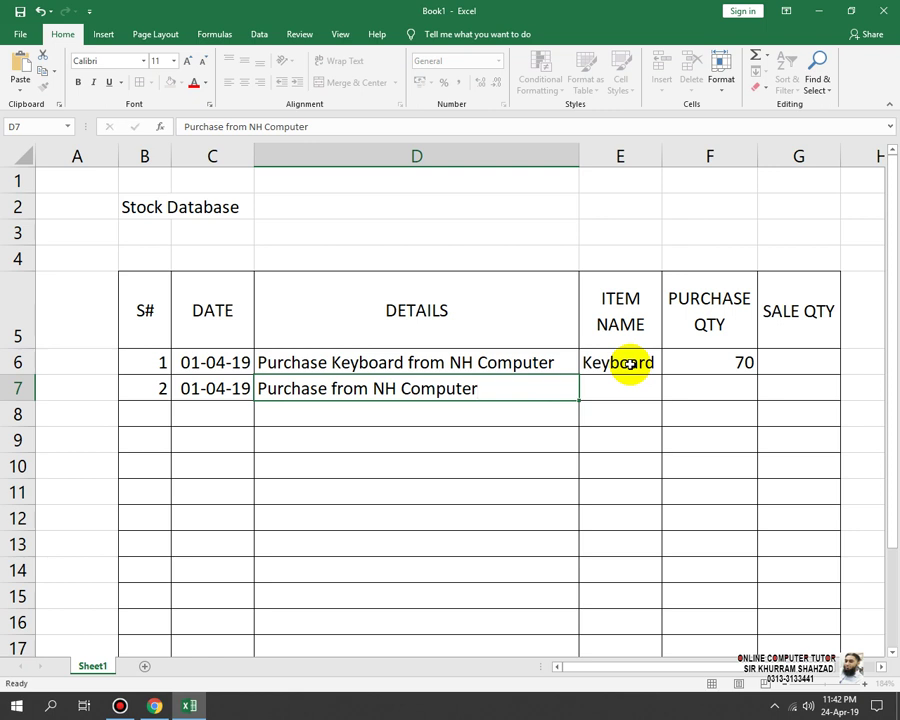
# Delete the word Keyboard from the D6 details text
pyautogui.press('Right')
pyautogui.press('Up')
pyautogui.press('Left')
pyautogui.press('F2')
pyautogui.press('Left')
pyautogui.press('Left')
pyautogui.press('Left')
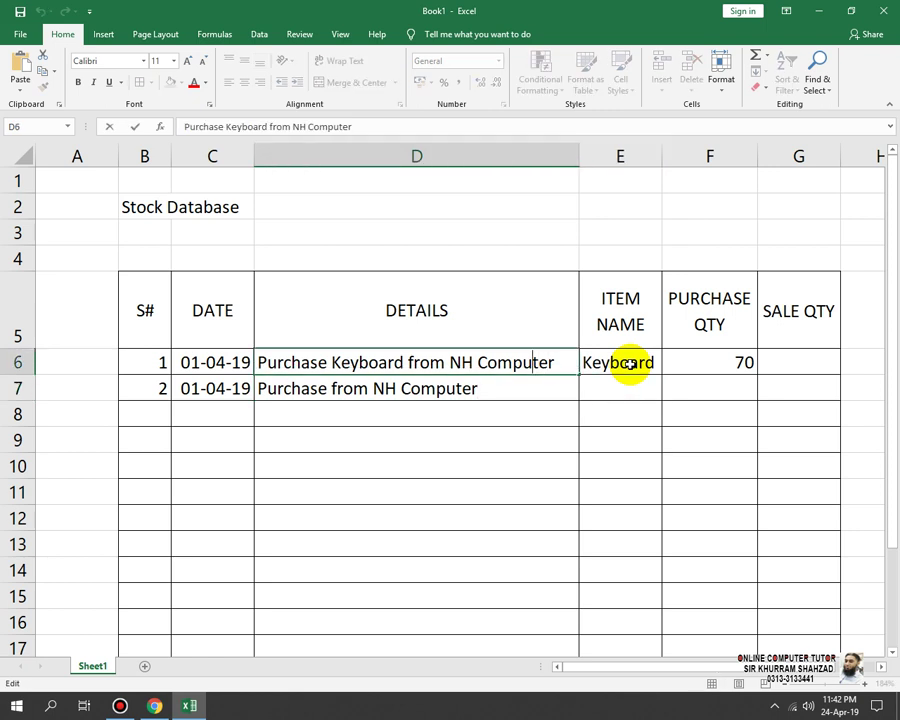
pyautogui.hotkey('shift', 'Left')
pyautogui.hotkey('shift', 'Left')
pyautogui.hotkey('shift', 'Left')
pyautogui.hotkey('shift', 'Left')
pyautogui.hotkey('shift', 'Left')
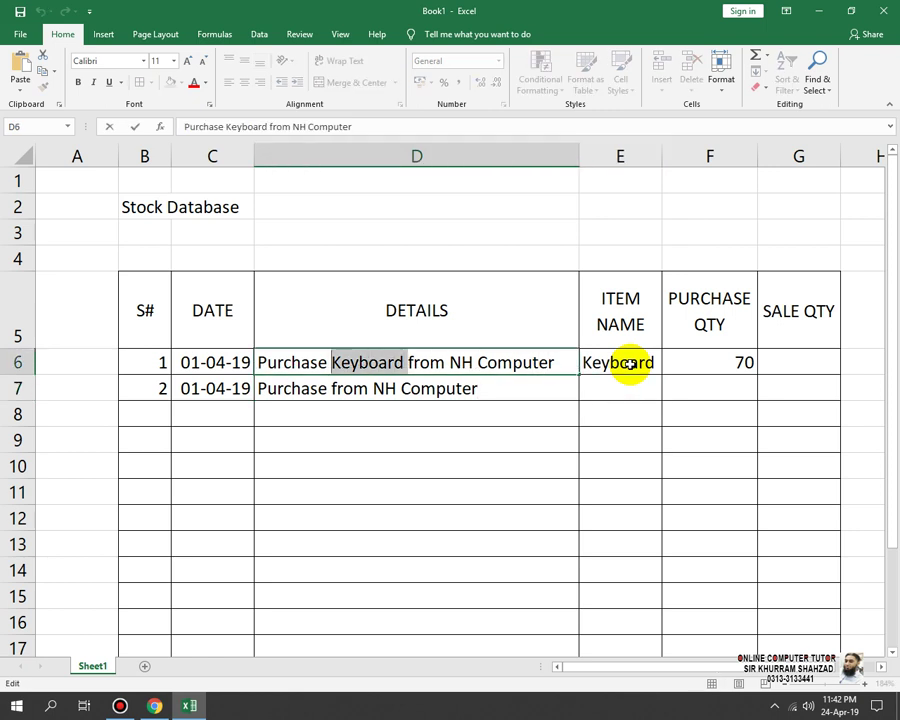
pyautogui.press('Delete')
pyautogui.press('Return')
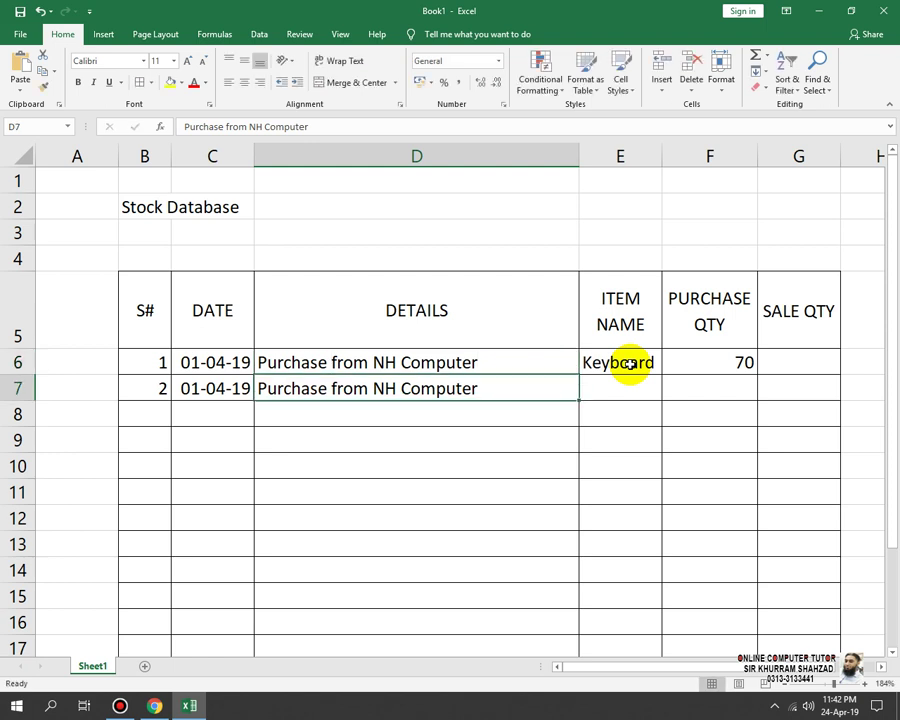
# Enter Mouse as the item name in E7
pyautogui.press('Right')
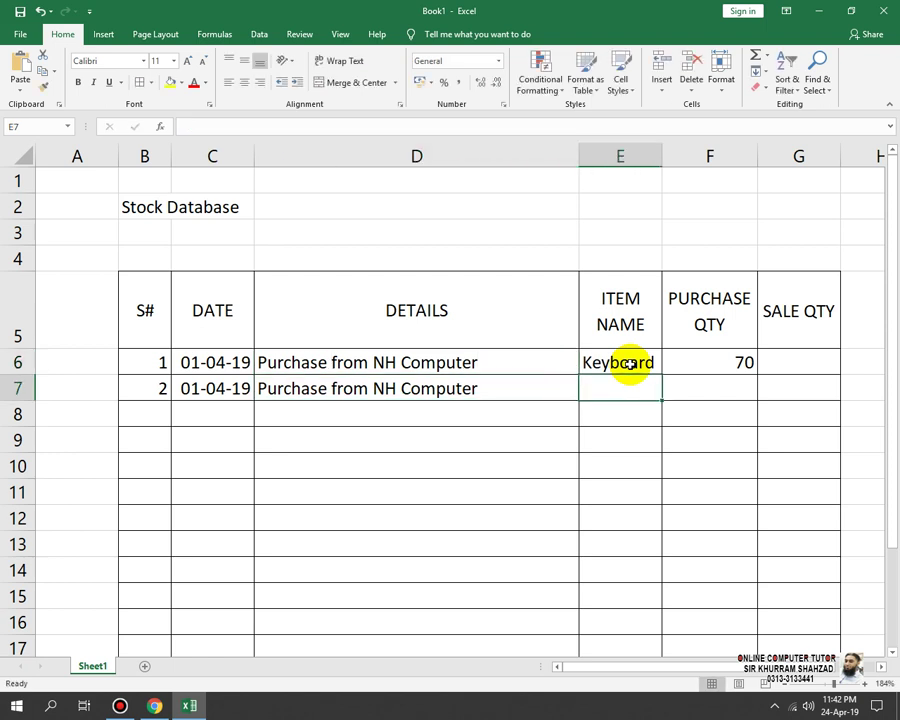
pyautogui.write('Mouse')
pyautogui.press('Tab')
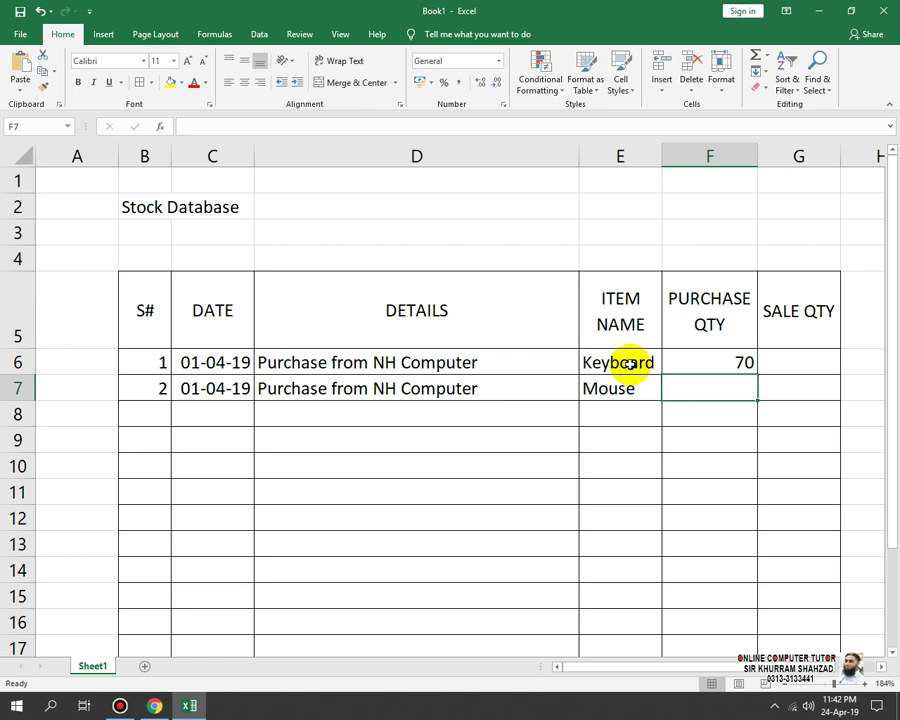
# Enter purchase quantity 100 in F7, then serial 3 and date 01-04-19 in row 8
pyautogui.write('100')
pyautogui.press('Return')
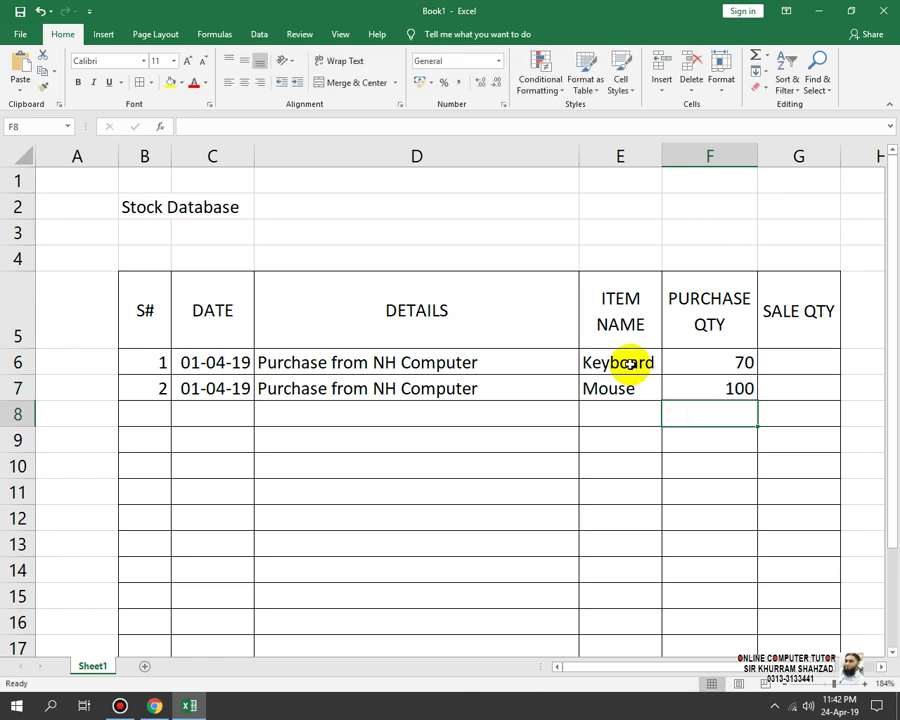
pyautogui.press('Left')
pyautogui.press('Left')
pyautogui.press('Left')
pyautogui.press('Left')
pyautogui.write('3')
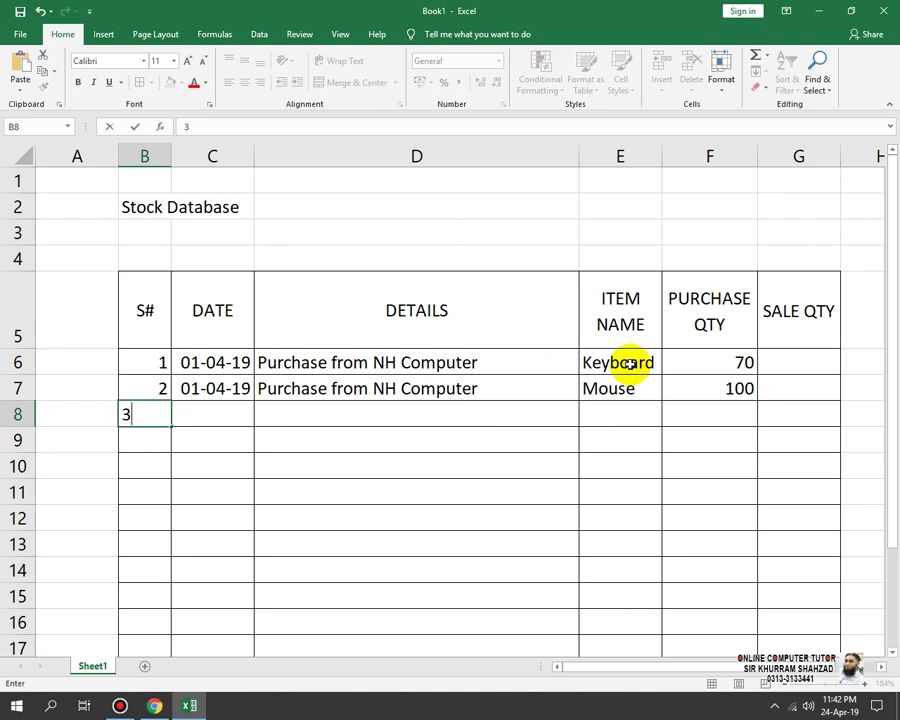
pyautogui.press('Tab')
pyautogui.write('04-1')
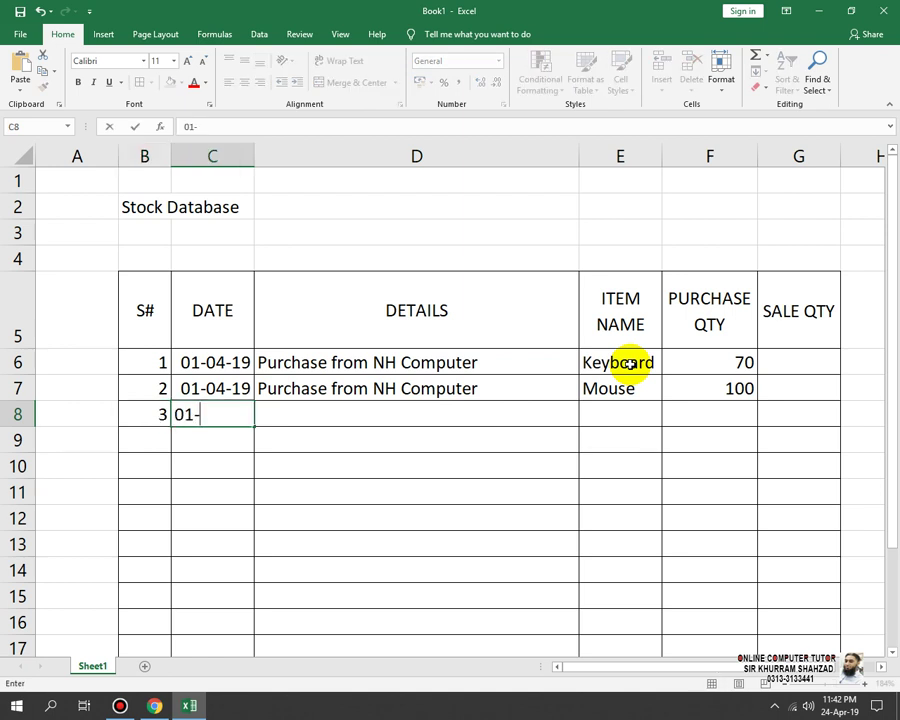
pyautogui.write('9')
pyautogui.press('Tab')
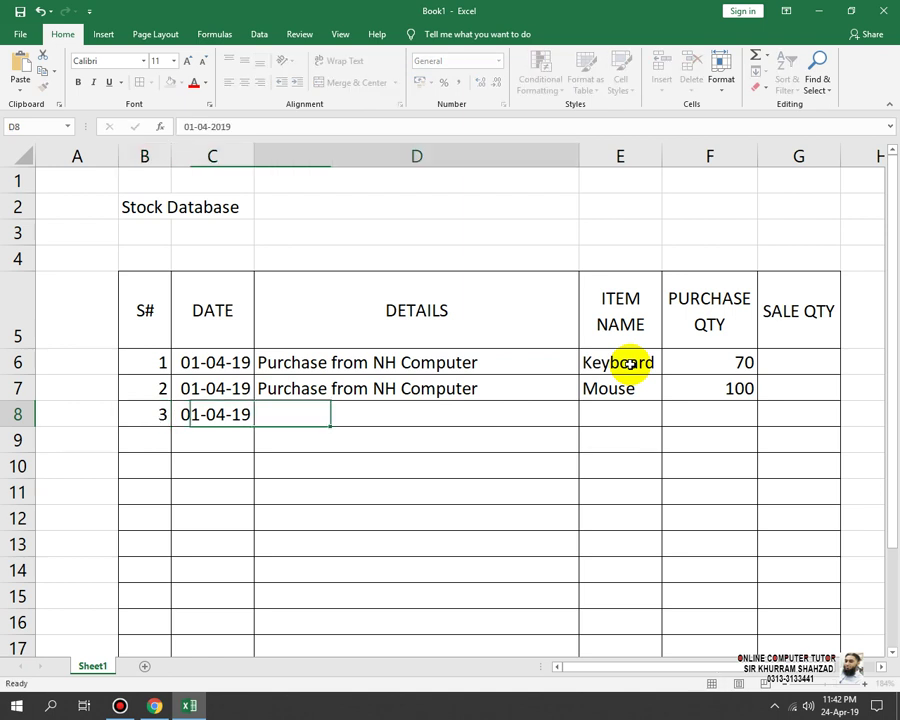
# Enter 'Purchase from COMPUTER ZONE' as the row 8 details
pyautogui.write('P')
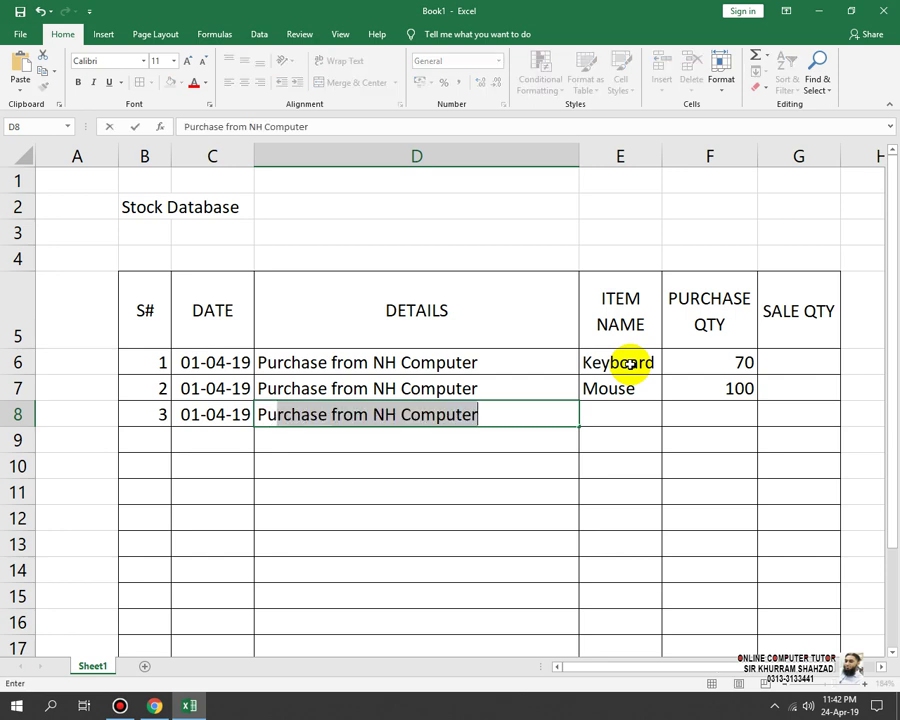
pyautogui.write('urchase')
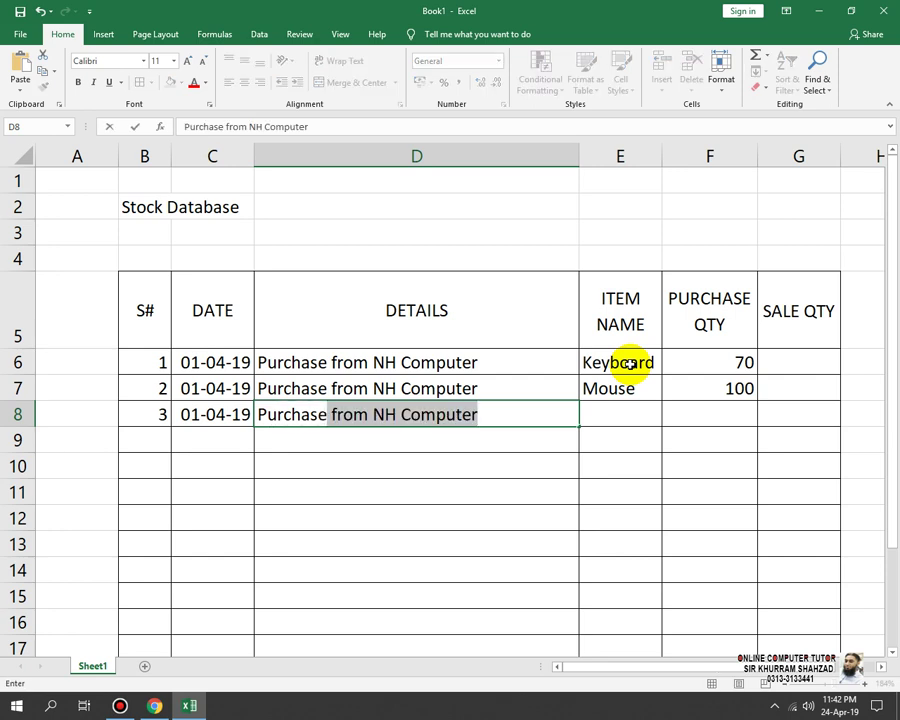
pyautogui.press('Tab')
pyautogui.hotkey('shift', 'Tab')
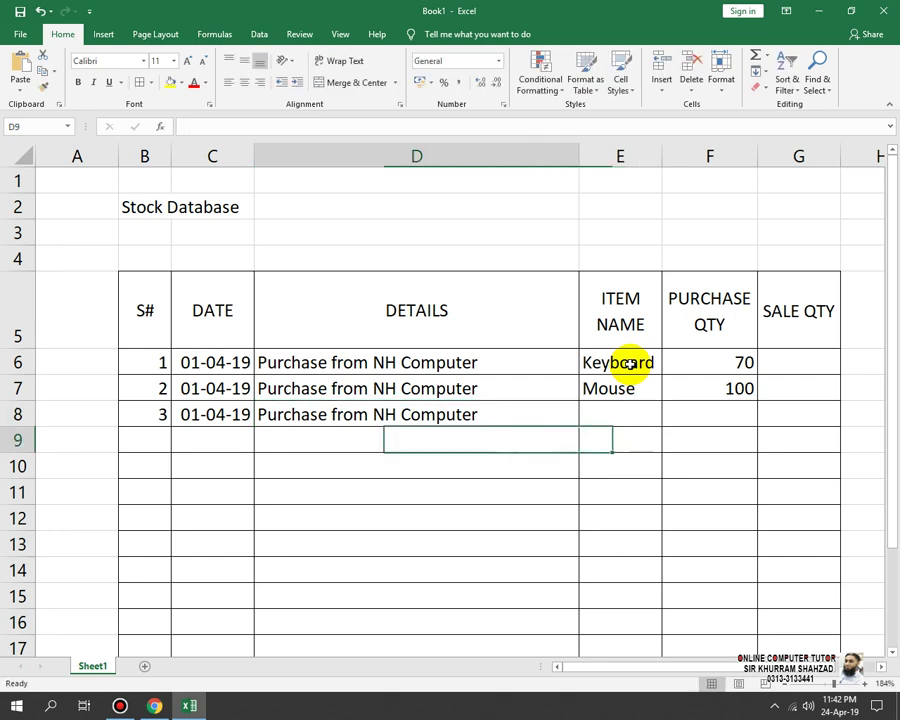
pyautogui.press('F2')
pyautogui.press('BackSpace')
pyautogui.press('BackSpace')
pyautogui.press('BackSpace')
pyautogui.press('BackSpace')
pyautogui.press('BackSpace')
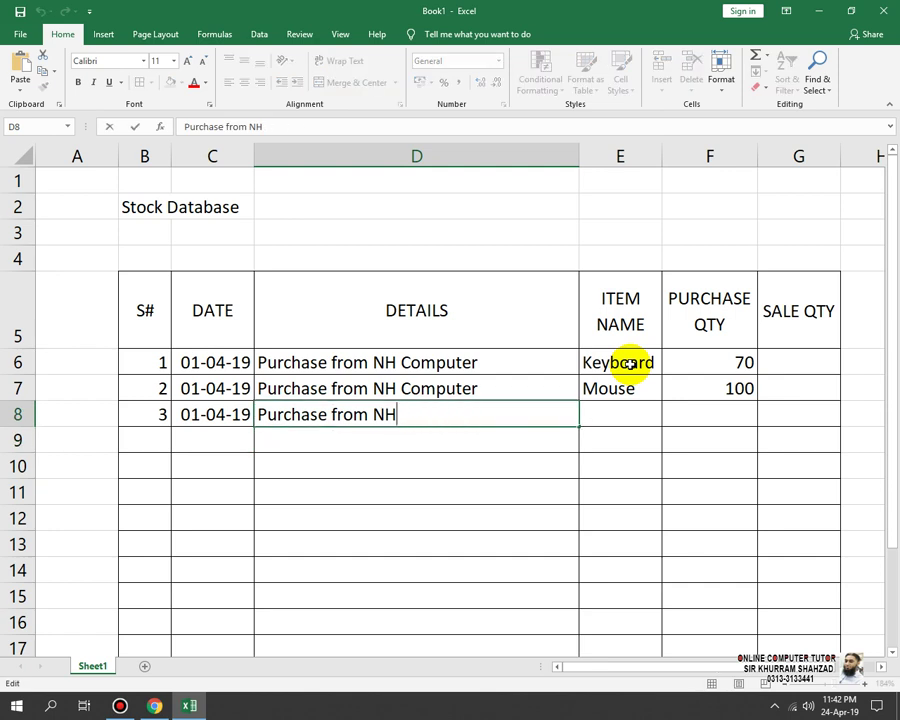
pyautogui.press('BackSpace')
pyautogui.press('BackSpace')
pyautogui.write('CO')
pyautogui.write('MPUTER ZO')
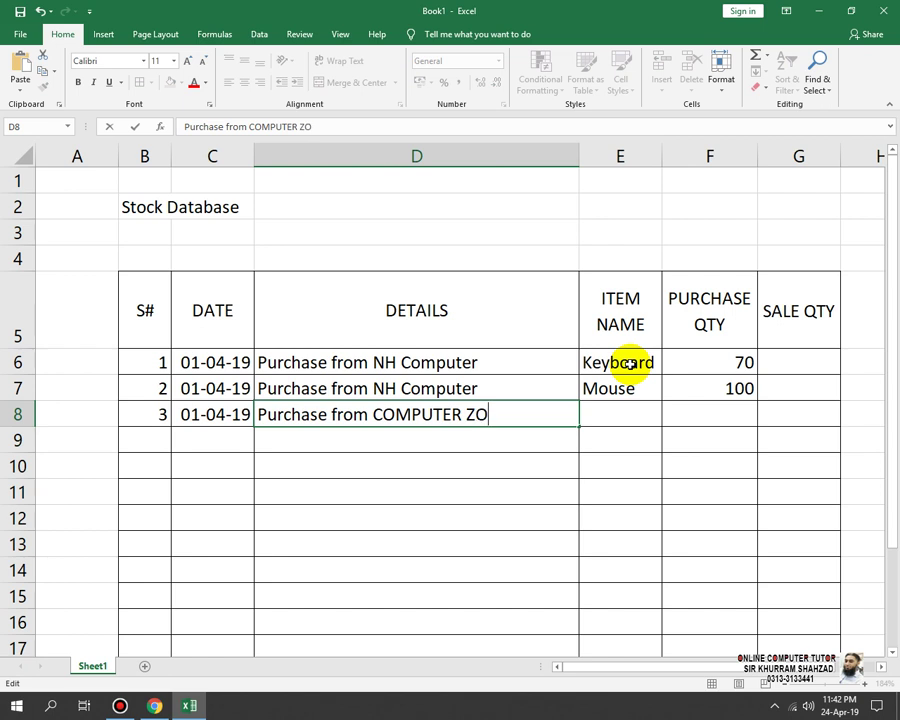
pyautogui.write('NE')
pyautogui.press('Tab')
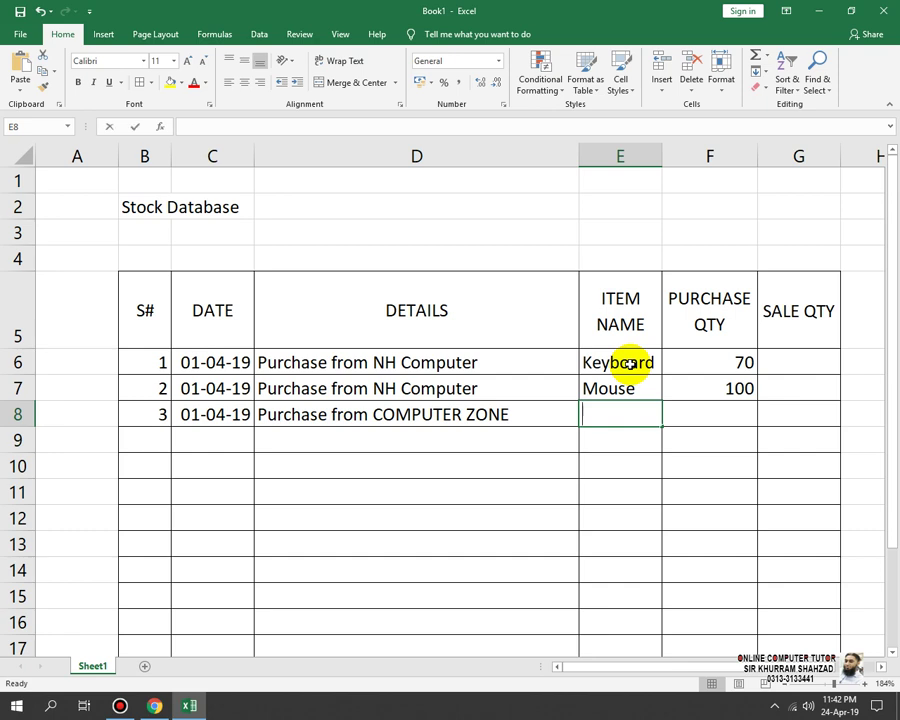
# Enter item HDD with purchase quantity 50 in row 8
pyautogui.write('HDD')
pyautogui.press('Tab')
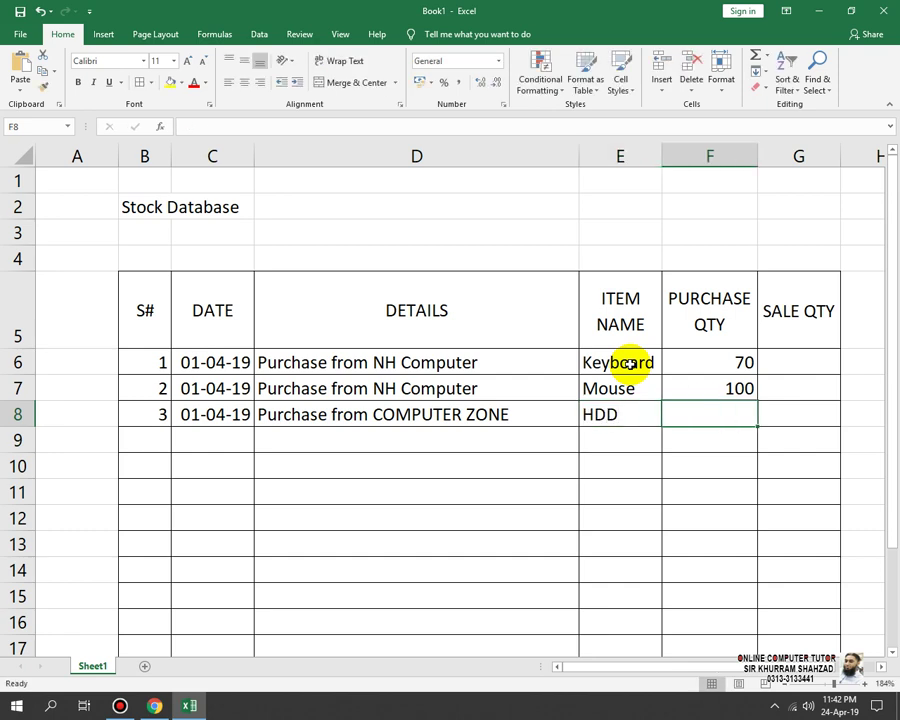
pyautogui.write('50')
pyautogui.press('Return')
pyautogui.press('Left')
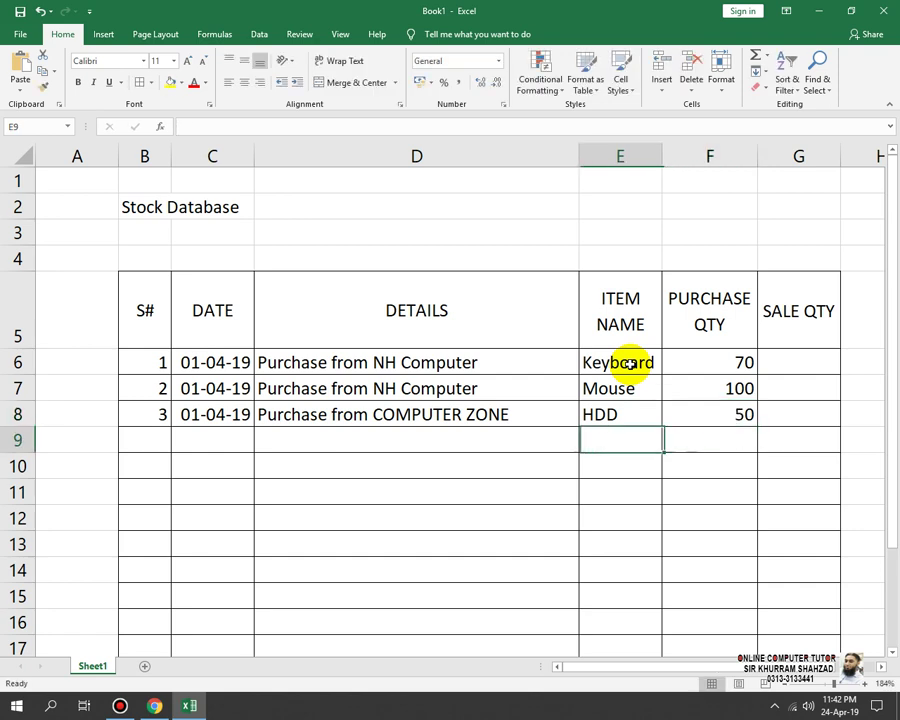
pyautogui.press('Left')
pyautogui.press('Left')
pyautogui.press('Left')
# Fill row 9 with serial 4, date 01-04-19, a sale to a customer, and item Keyboard
pyautogui.write('4')
pyautogui.press('Tab')
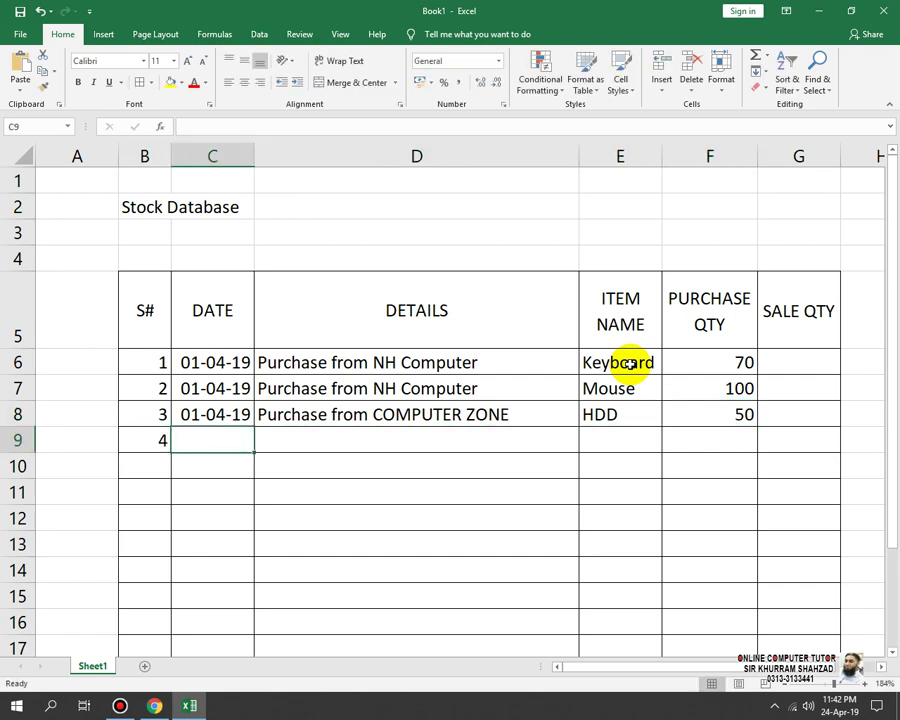
pyautogui.write('01-04-')
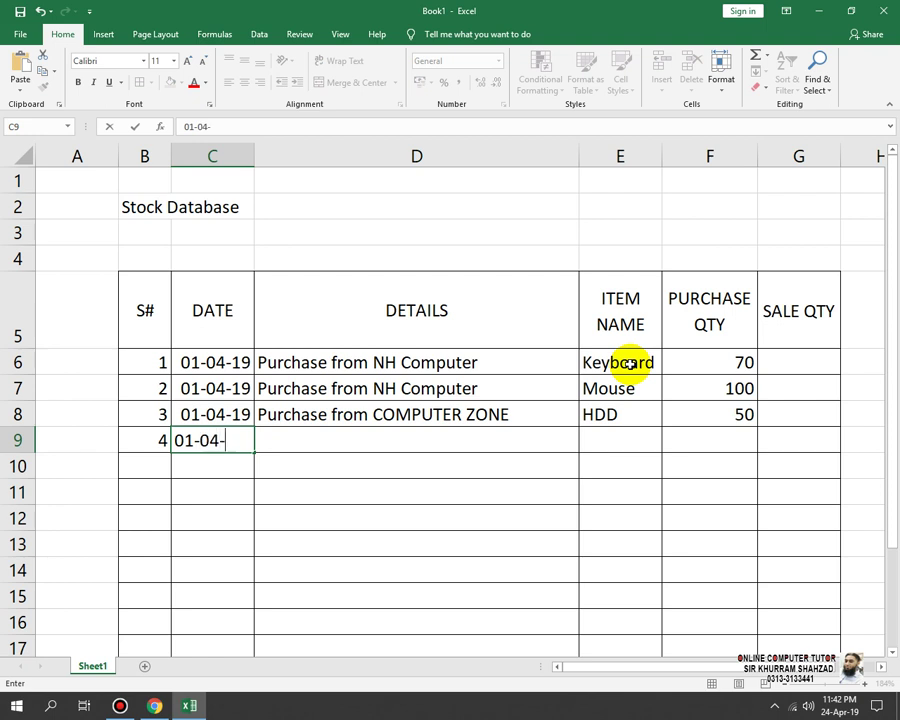
pyautogui.write('2019')
pyautogui.press('Tab')
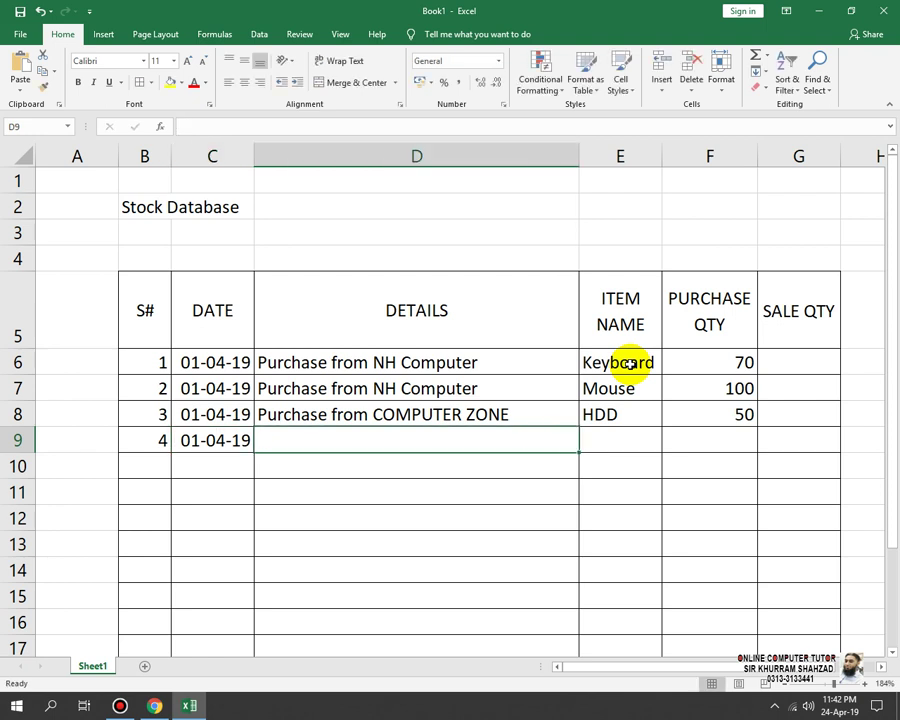
pyautogui.write('Sale to M')
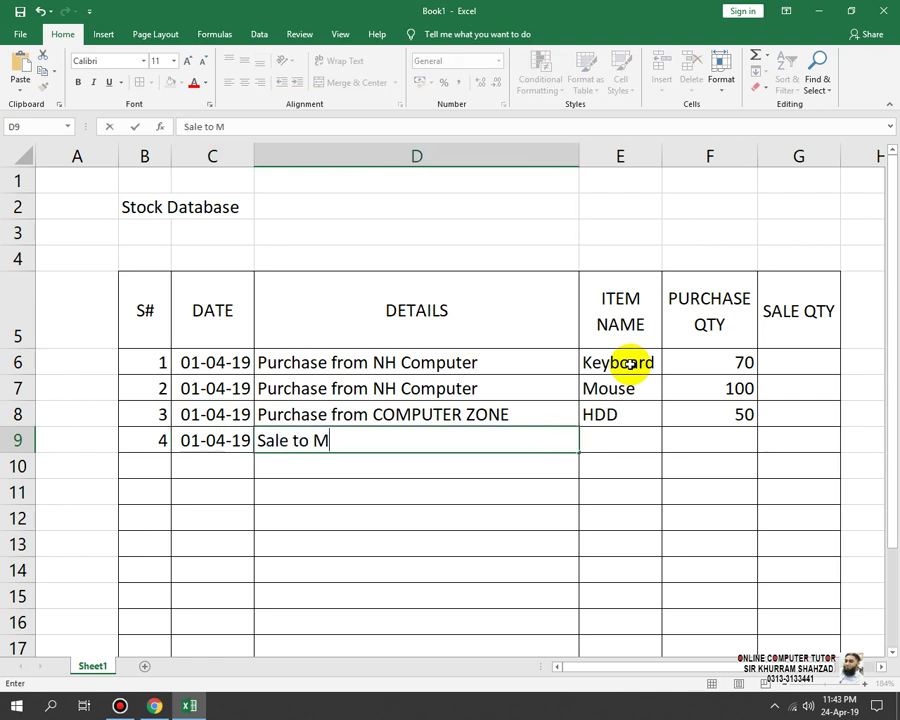
pyautogui.write('r.Ali')
pyautogui.press('Tab')
pyautogui.press('Tab')
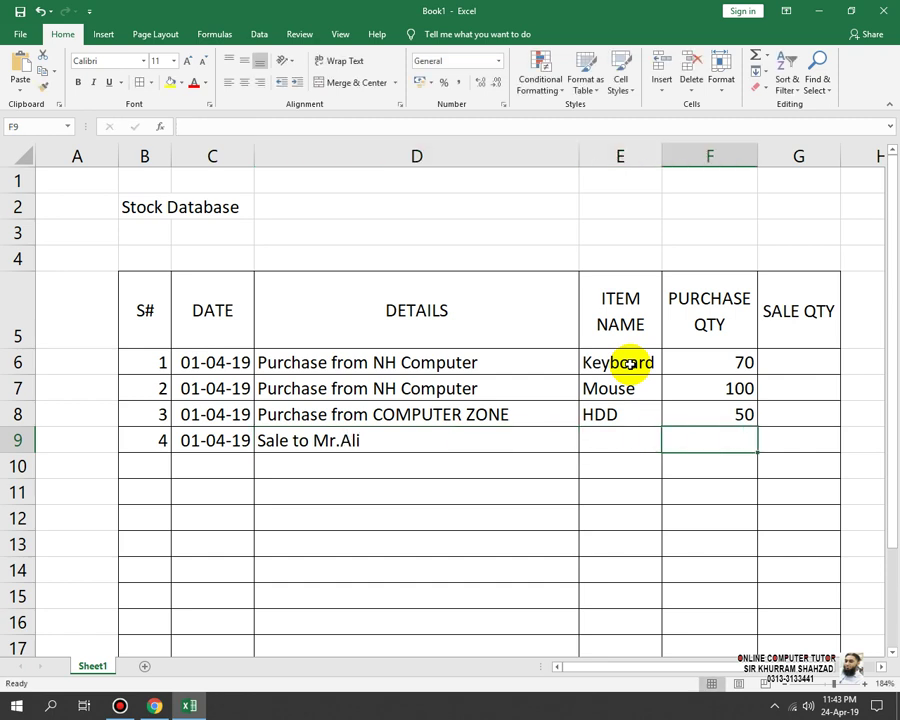
pyautogui.press('Left')
pyautogui.write('Ke')
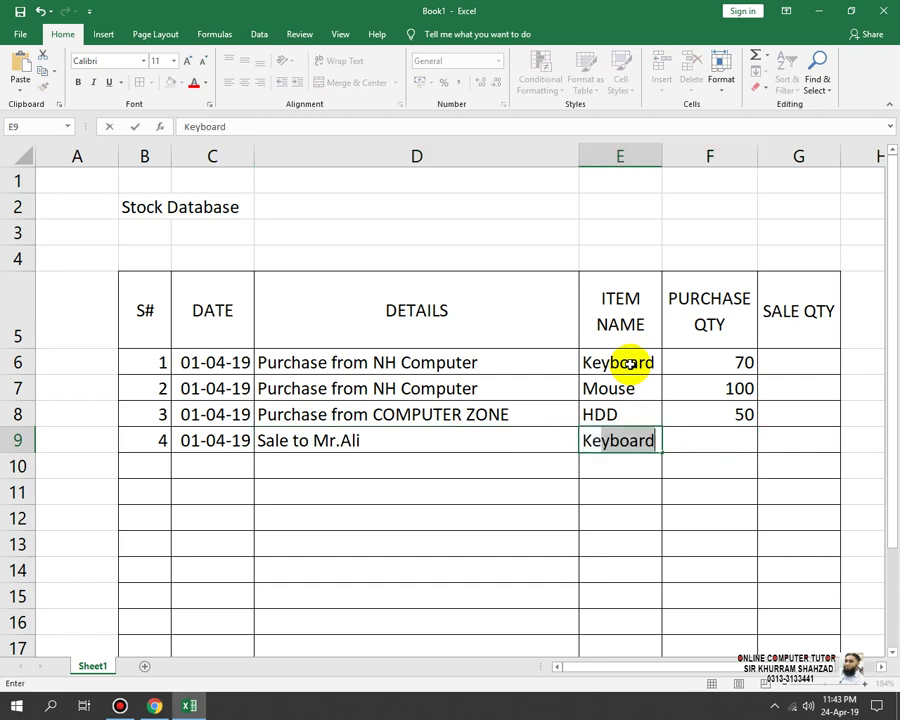
pyautogui.write('yboard')
pyautogui.press('Tab')
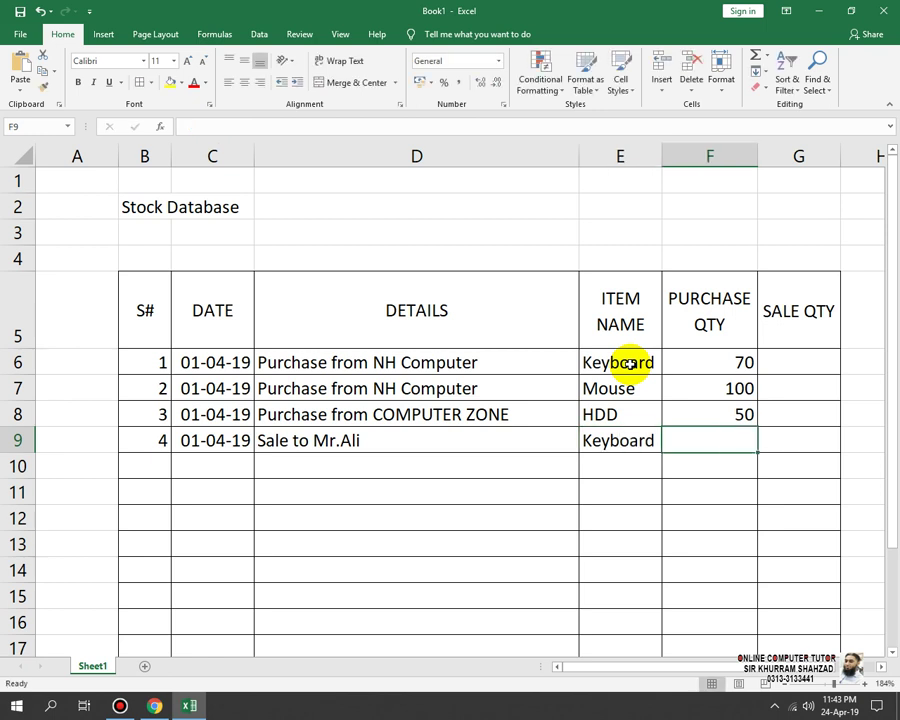
# Select the three earlier purchase entries, including Keyboard's purchase quantity 70, to review them
pyautogui.press('Tab')
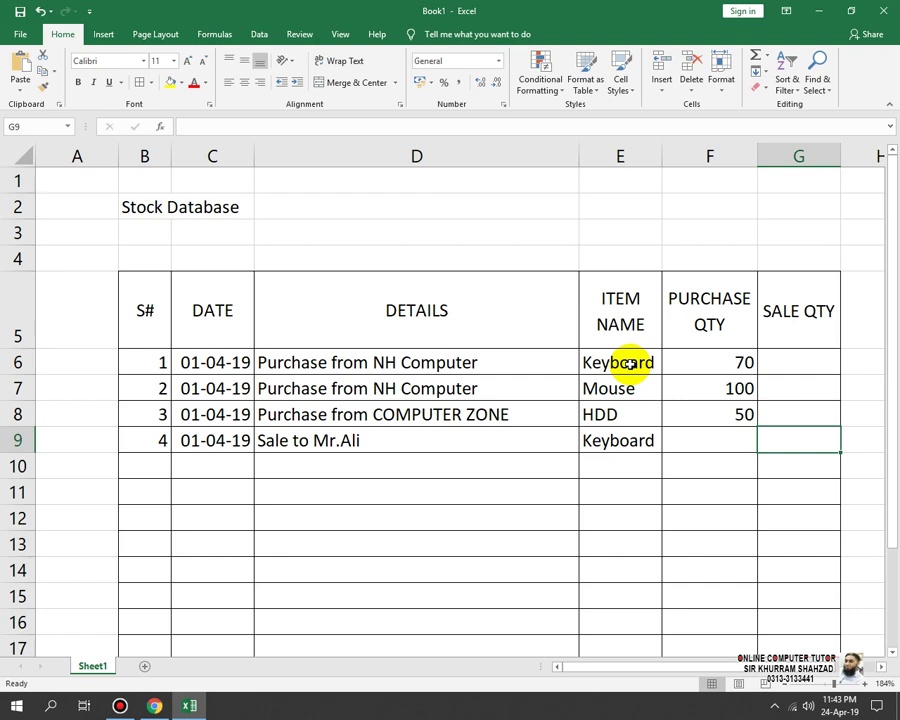
pyautogui.press('Up')
pyautogui.press('Left')
pyautogui.press('Up')
pyautogui.press('Up')
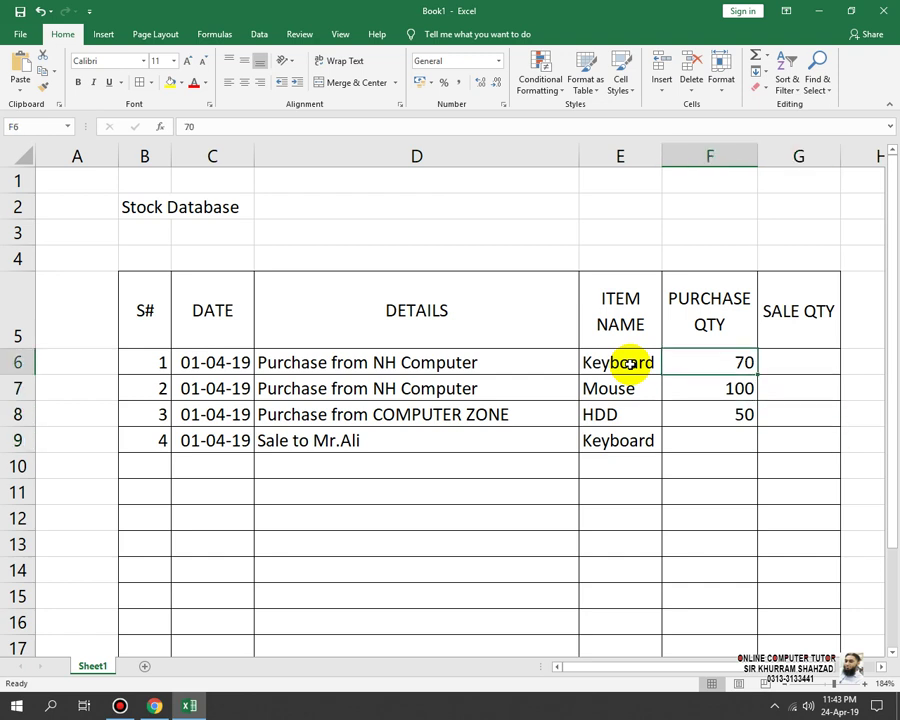
pyautogui.hotkey('shift', 'Down')
pyautogui.hotkey('shift', 'Down')
pyautogui.hotkey('shift', 'Down')
pyautogui.hotkey('shift', 'Left')
pyautogui.hotkey('shift', 'Left')
pyautogui.hotkey('shift', 'Left')
pyautogui.hotkey('shift', 'Up')
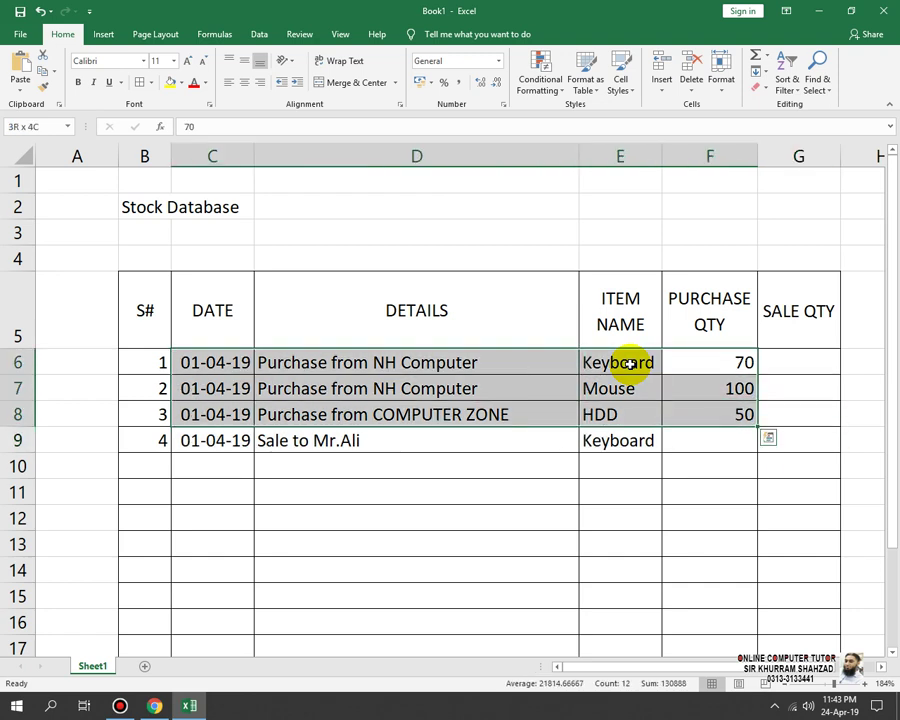
# Enter 20 as entry 4's sale quantity in G9
pyautogui.press('Right')
pyautogui.press('Down')
pyautogui.press('Down')
pyautogui.press('Left')
pyautogui.press('Left')
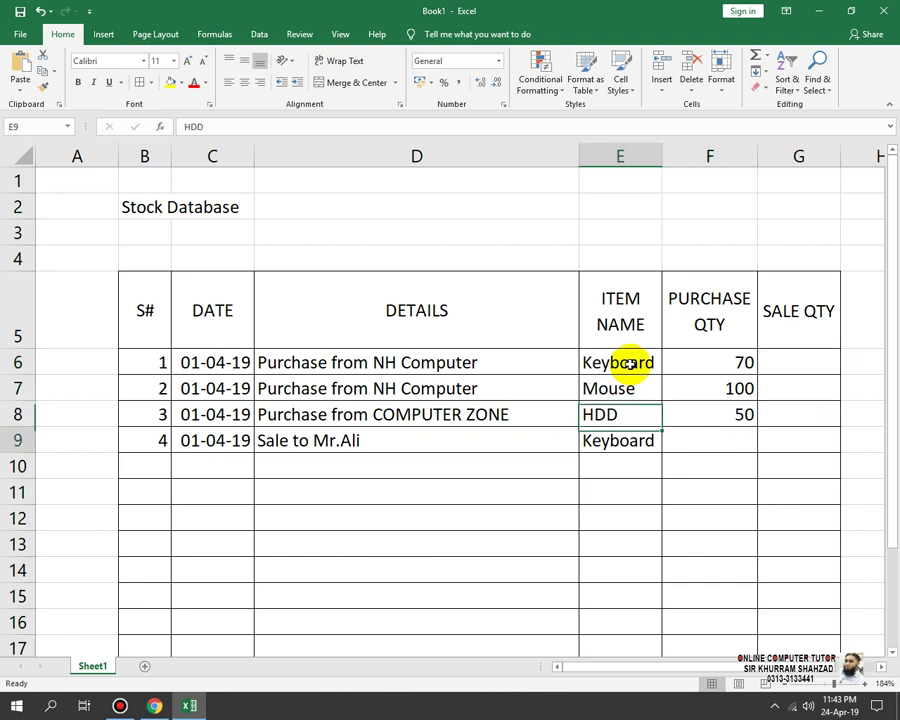
pyautogui.press('Down')
pyautogui.press('Right')
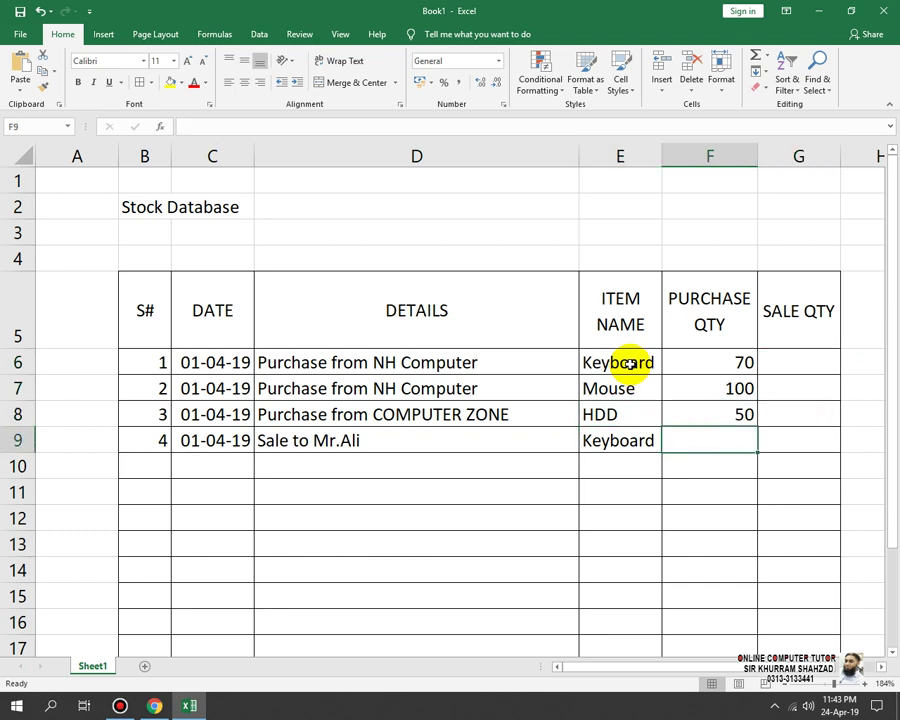
pyautogui.press('Right')
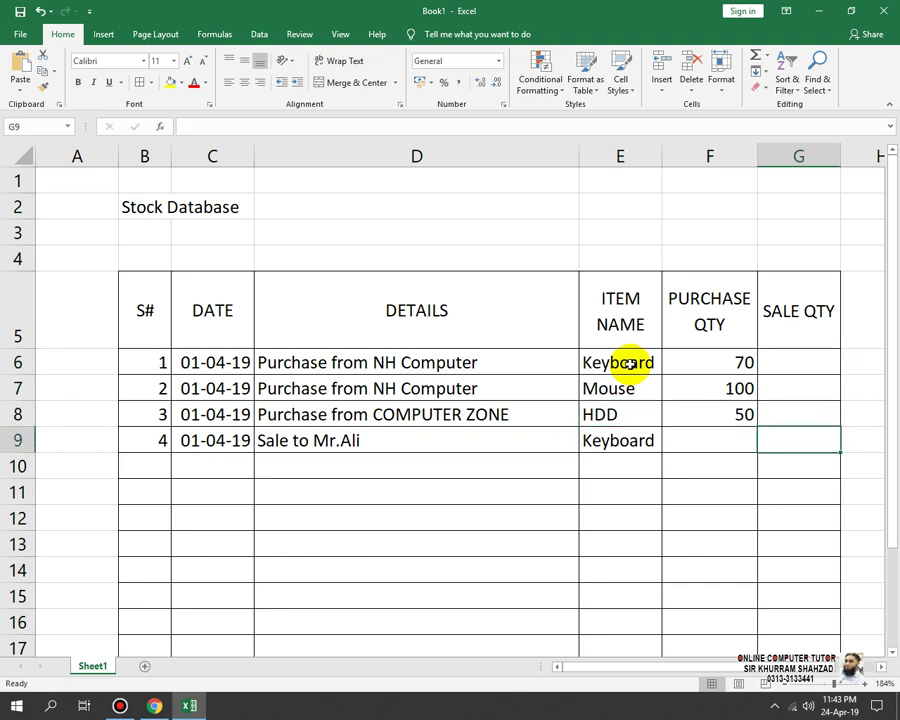
pyautogui.write('20')
pyautogui.press('Return')
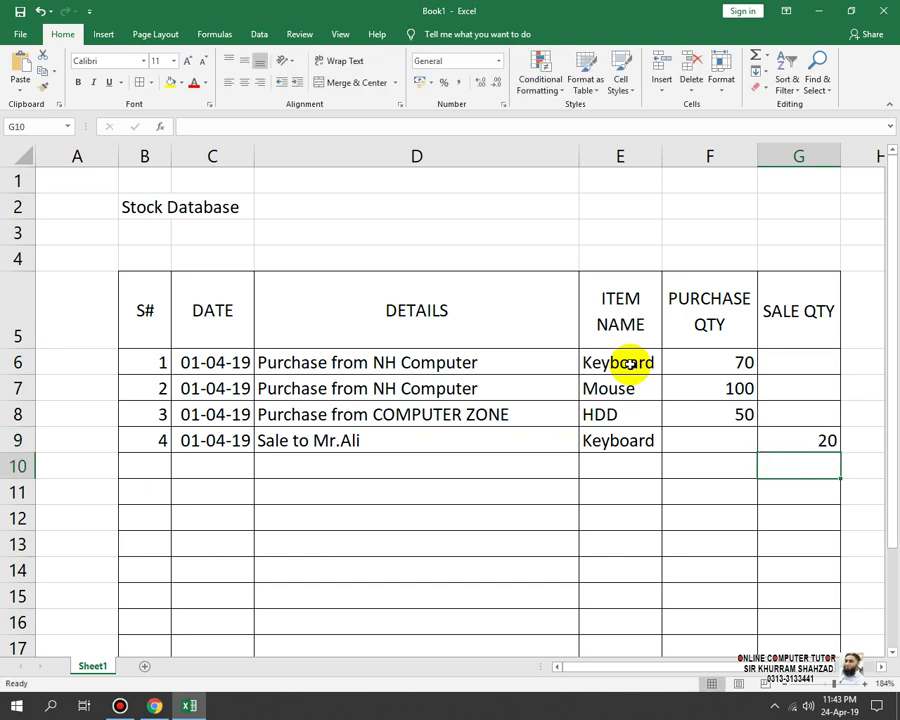
pyautogui.press('Left')
pyautogui.press('Left')
pyautogui.press('Left')
pyautogui.press('Left')
pyautogui.press('Left')
# Fill row 10 with serial 5, date 02-04-19, a sale to a customer, HDD, and sale quantity 10
pyautogui.write('5')
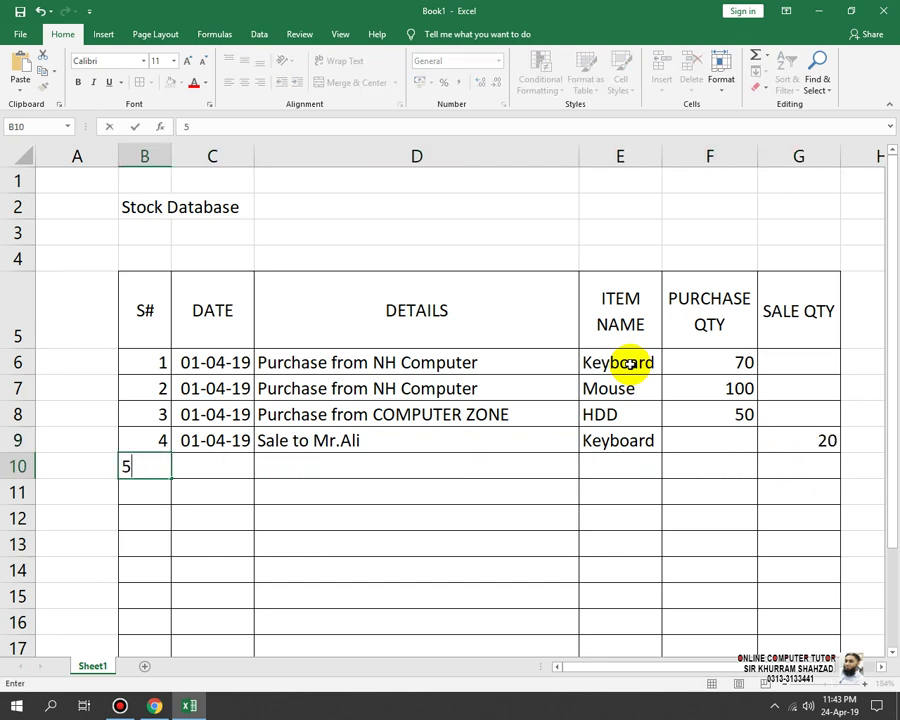
pyautogui.press('Tab')
pyautogui.write('02-0')
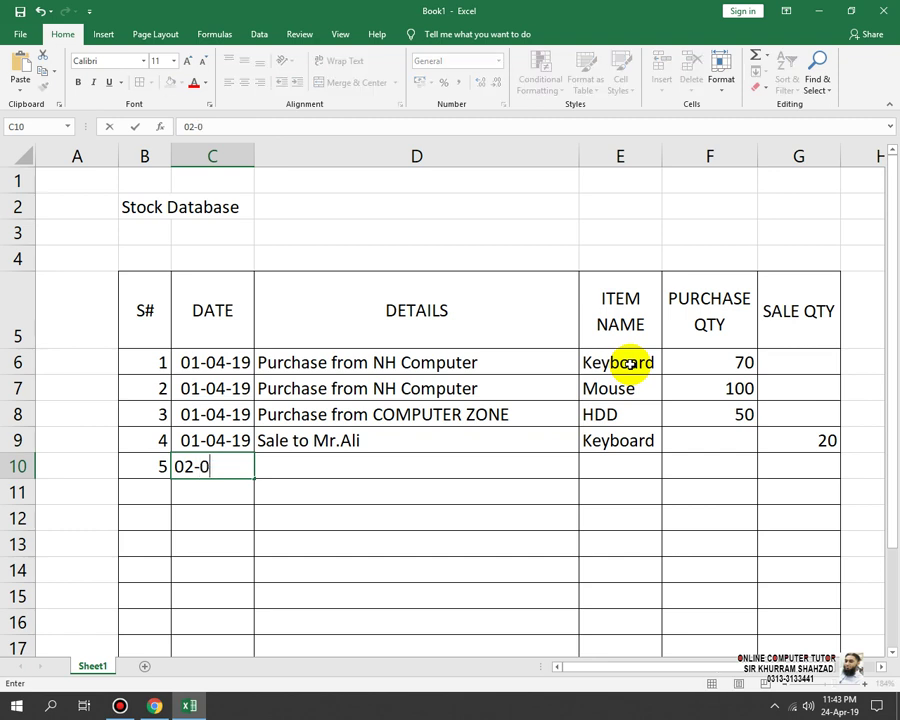
pyautogui.write('4-2019')
pyautogui.press('Tab')
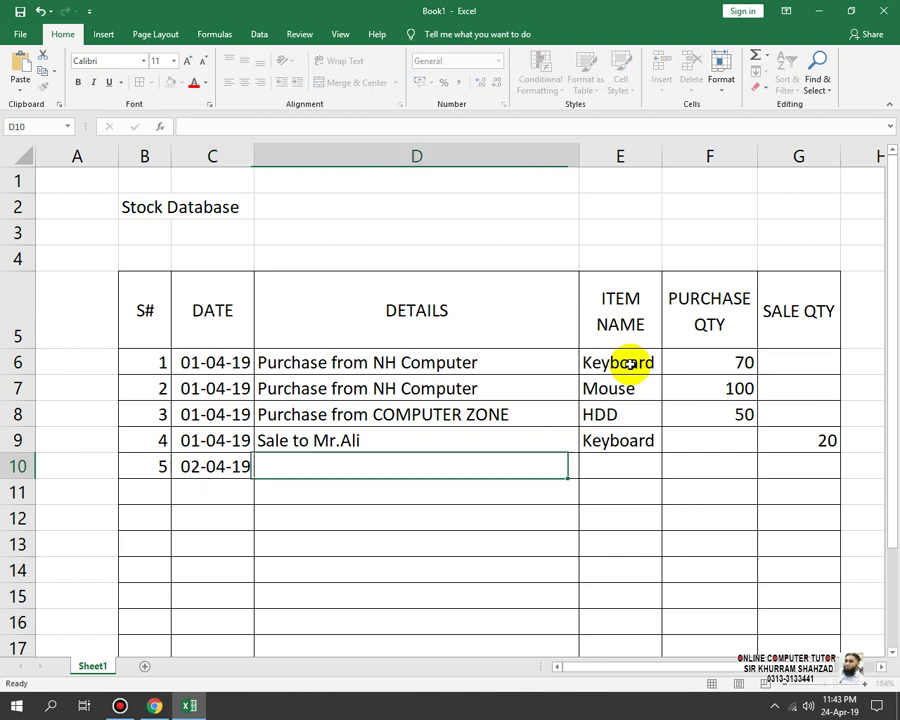
pyautogui.write('Sale ')
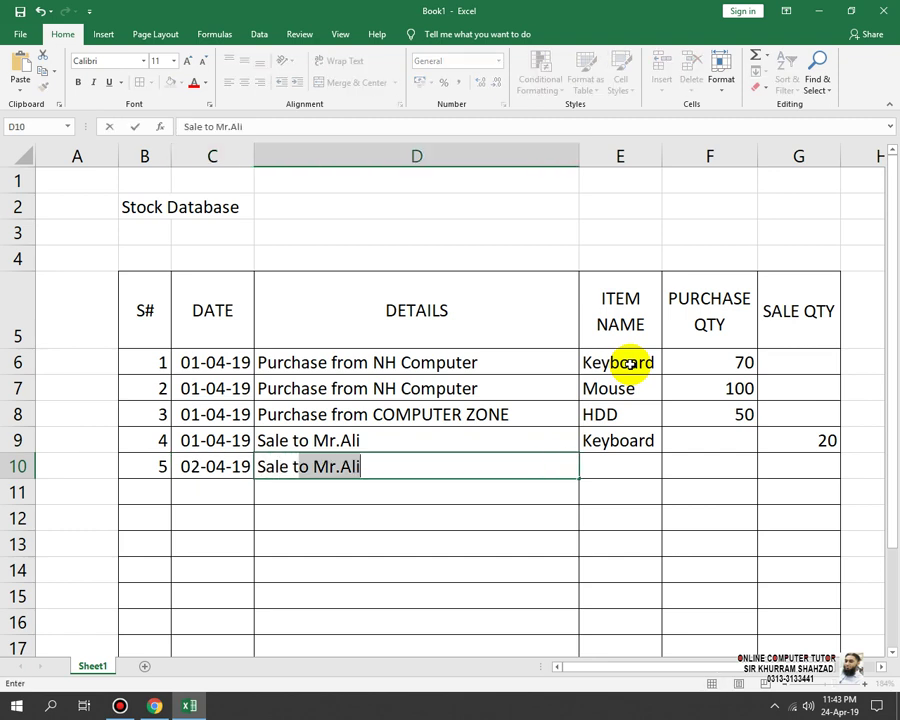
pyautogui.write('to Mr.Us')
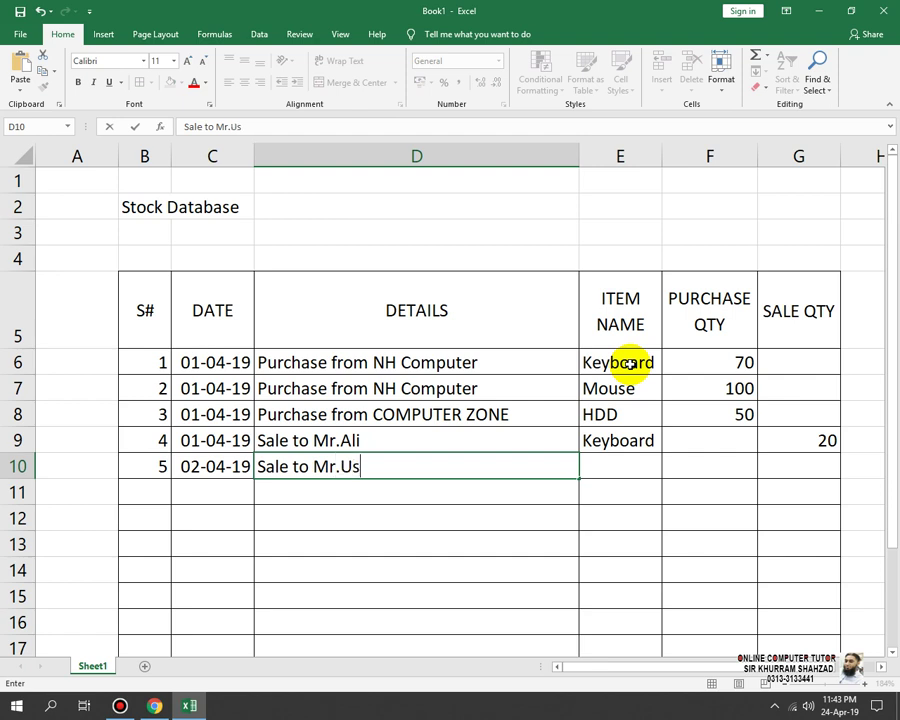
pyautogui.write('man')
pyautogui.press('Tab')
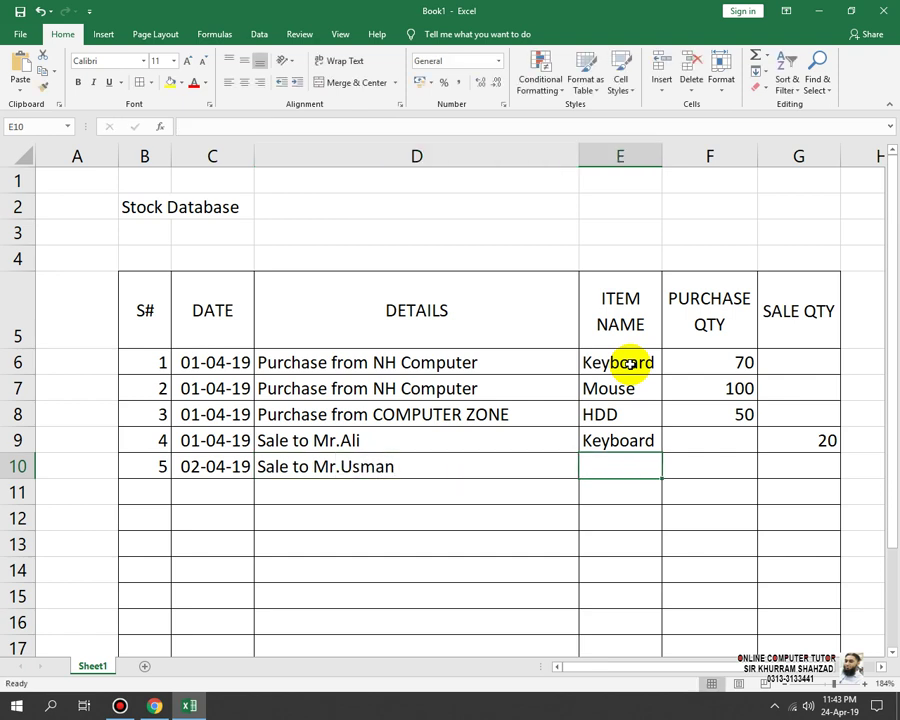
pyautogui.write('HDD')
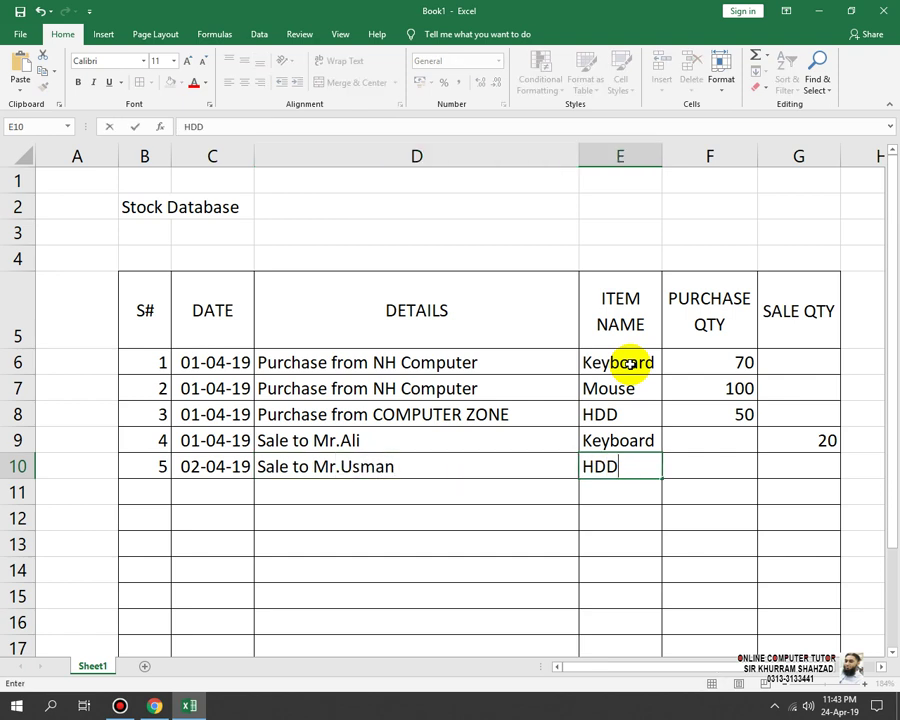
pyautogui.press('Tab')
pyautogui.press('Tab')
pyautogui.write('1')
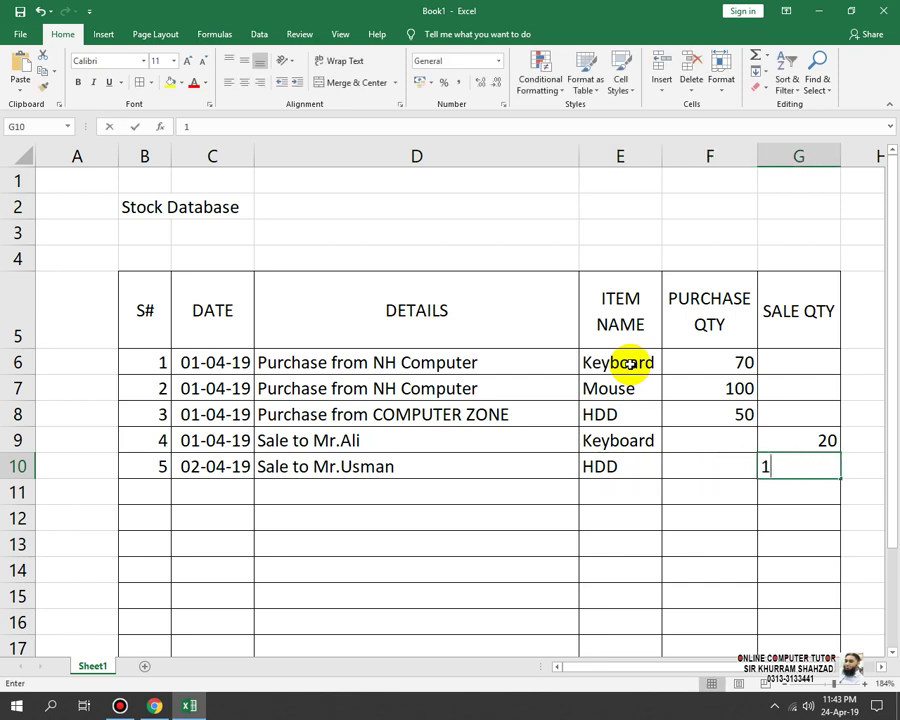
pyautogui.write('0')
pyautogui.press('Return')
pyautogui.press('Left')
pyautogui.press('Left')
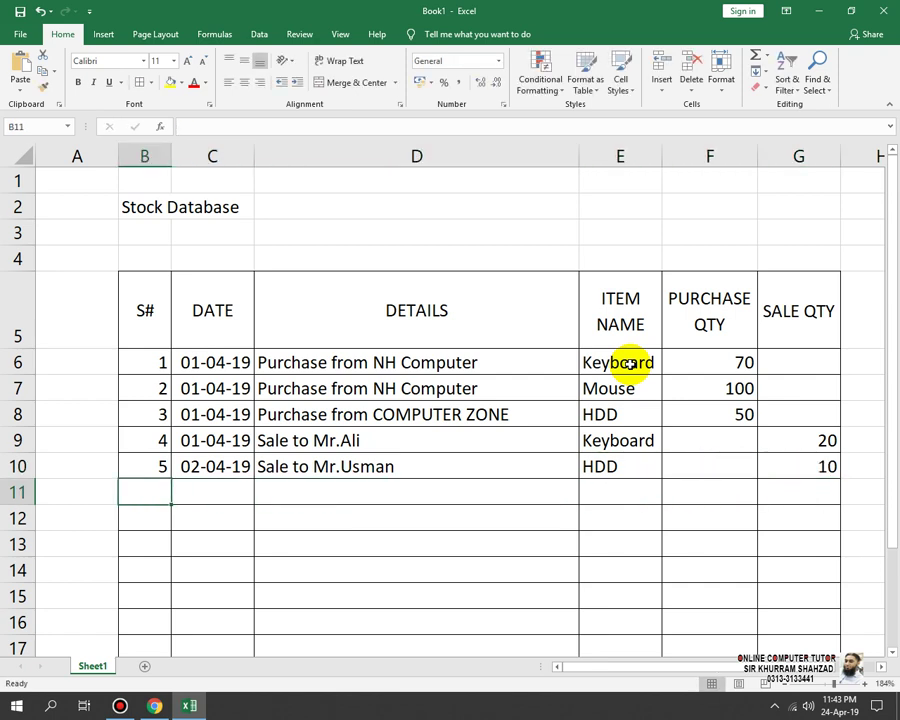
# Enter serial 6, date 02-04-19 and 'Purchase from NH Computer' in row 11
pyautogui.write('6')
pyautogui.press('Tab')
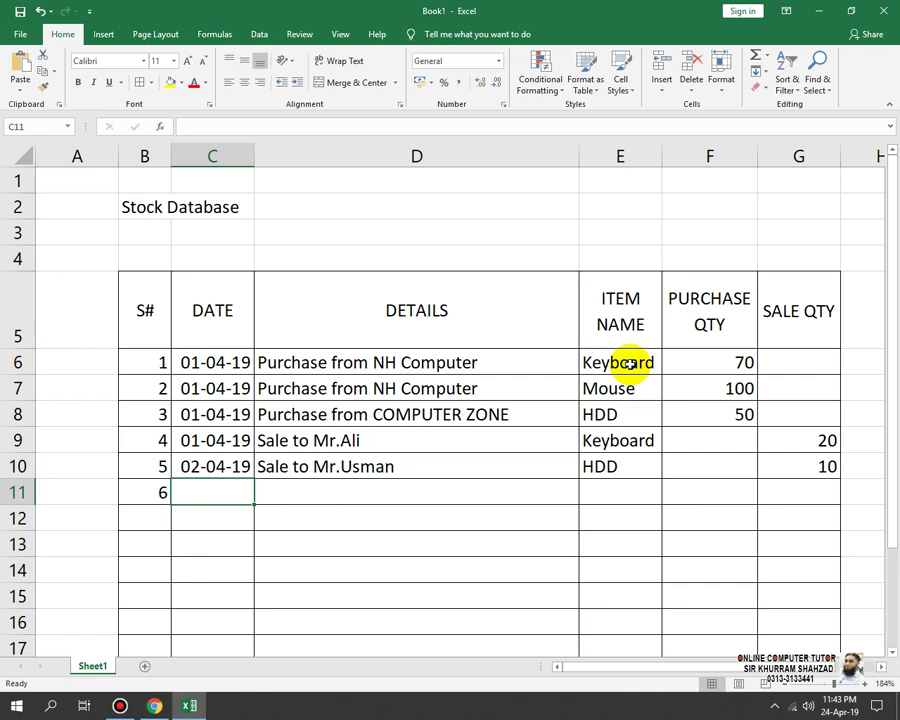
pyautogui.press('Left')
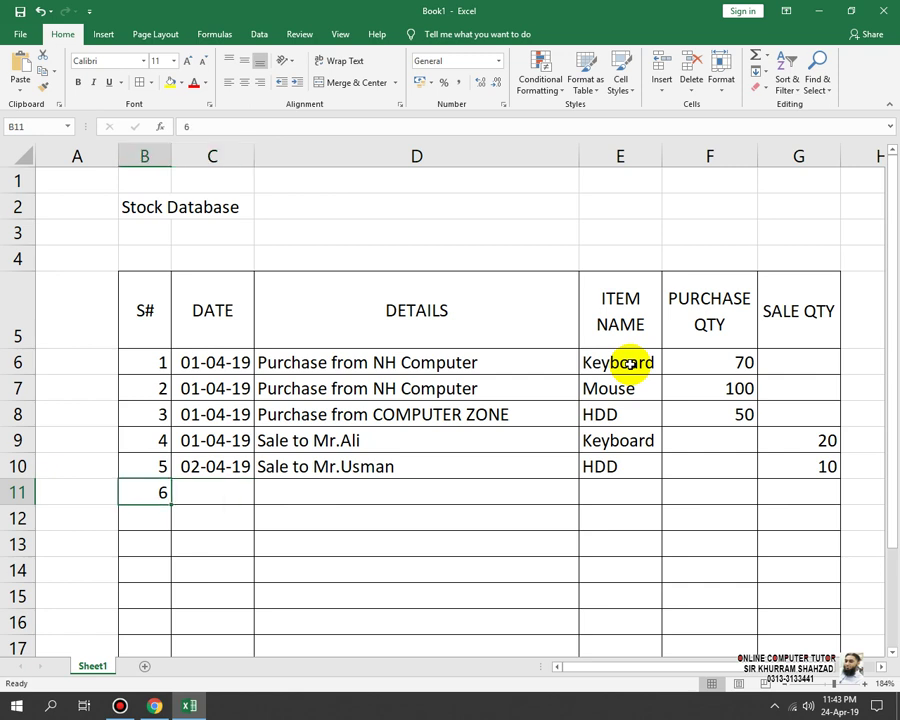
pyautogui.press('Right')
pyautogui.write('02-04-')
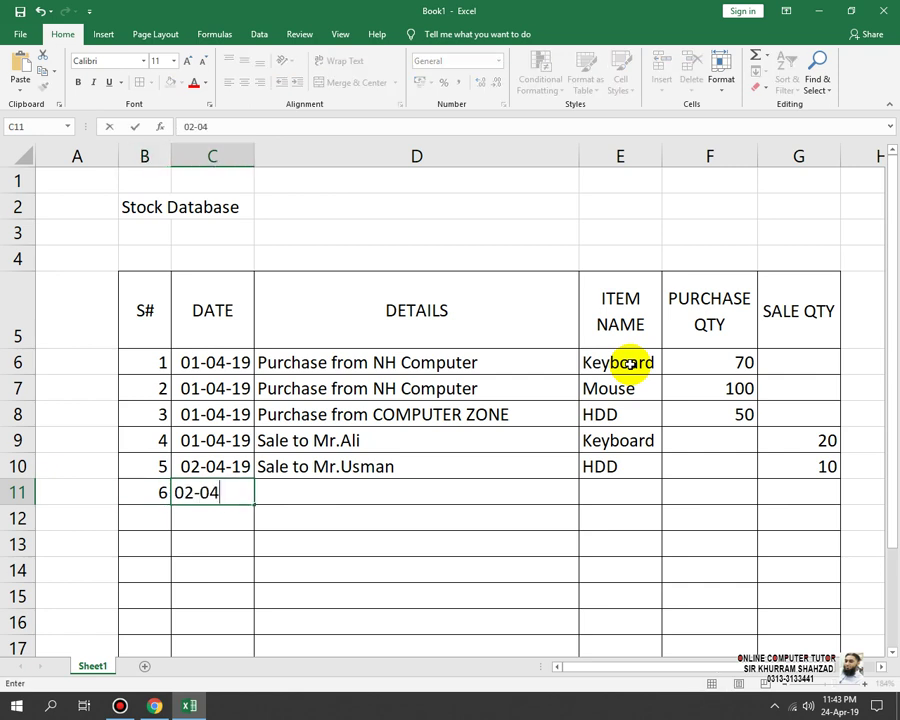
pyautogui.write('19')
pyautogui.press('Tab')
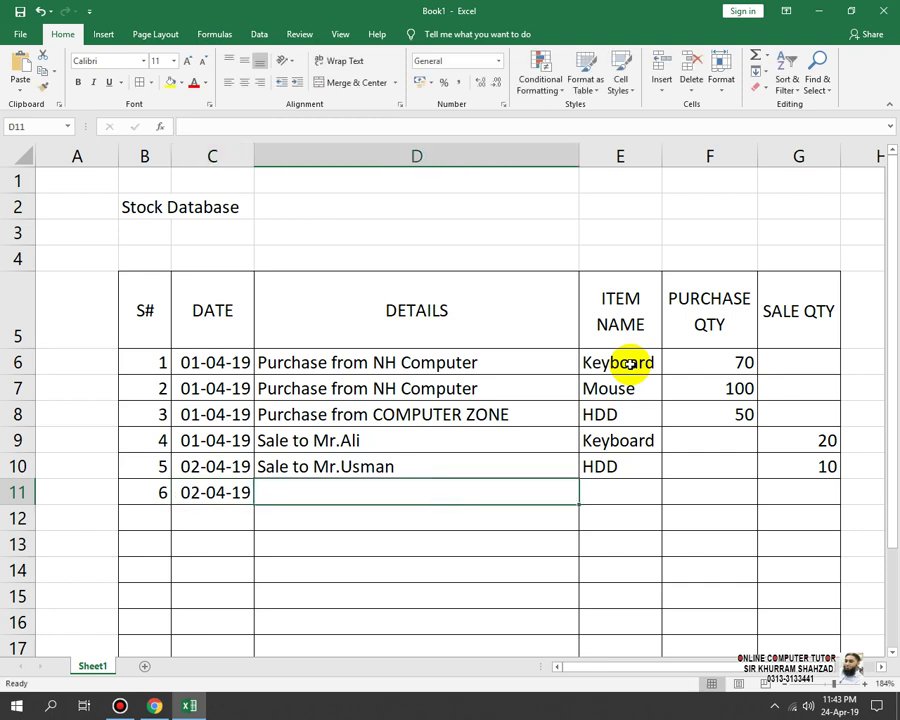
pyautogui.write('Purc')
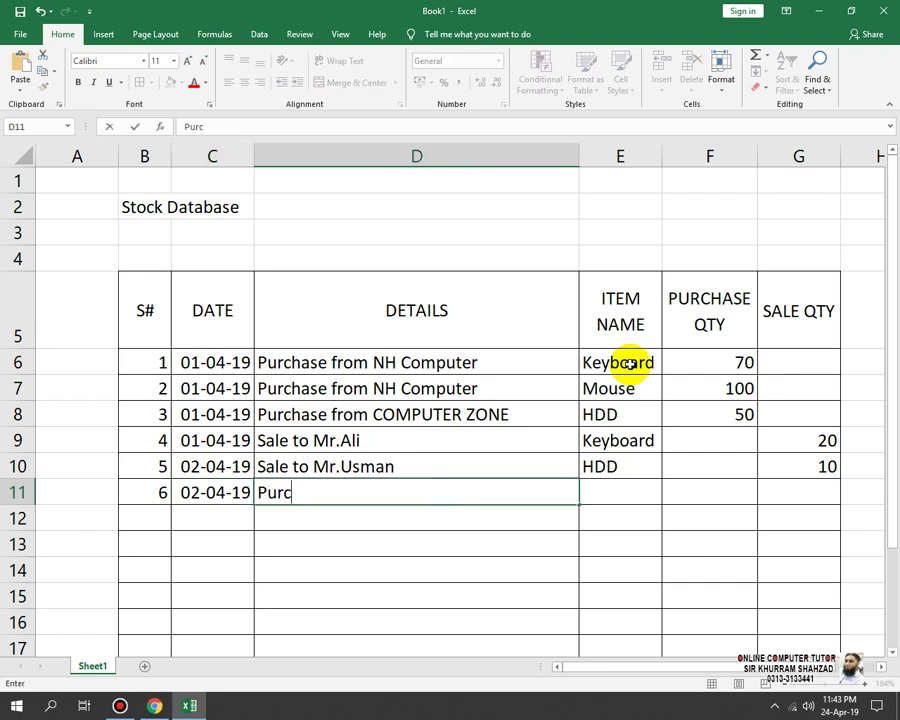
pyautogui.write('hase fro')
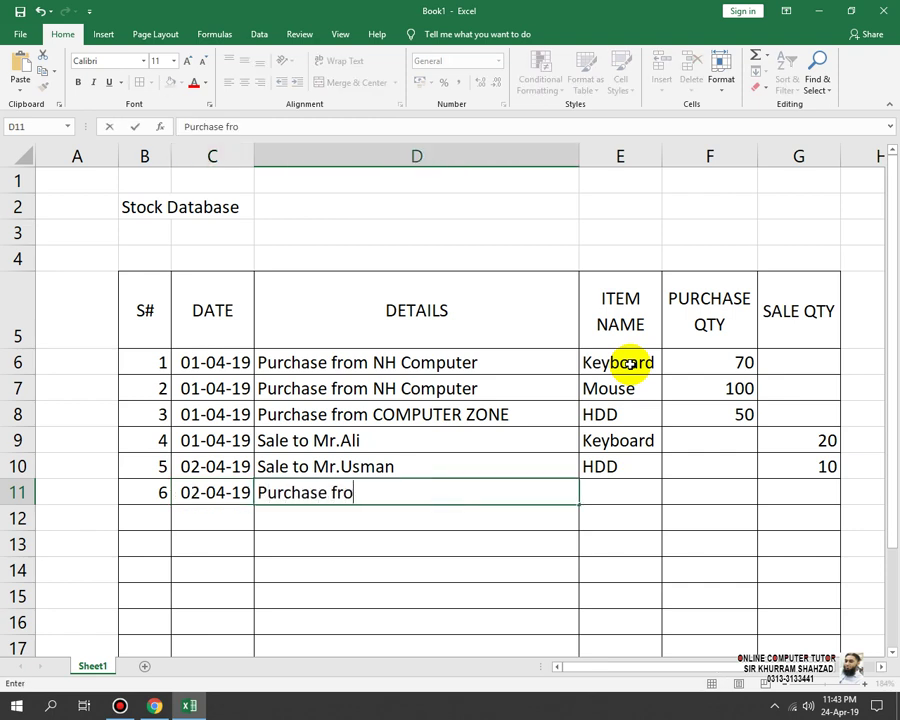
pyautogui.write('m NH Computer')
pyautogui.press('Tab')
# Set entry 6's item to HDD with a purchase quantity of 70
pyautogui.press('Down')
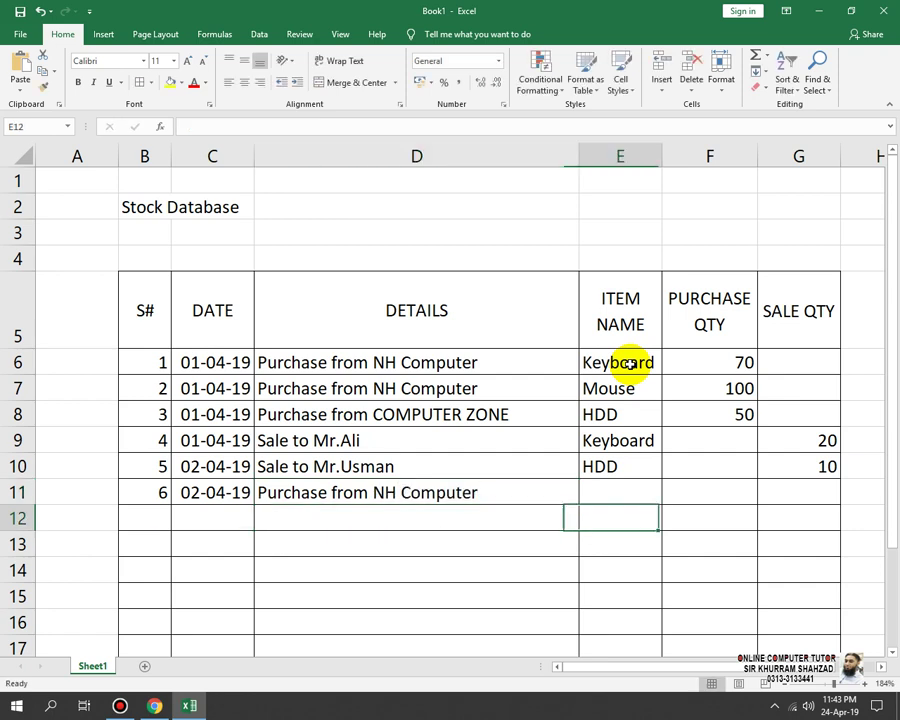
pyautogui.press('Up')
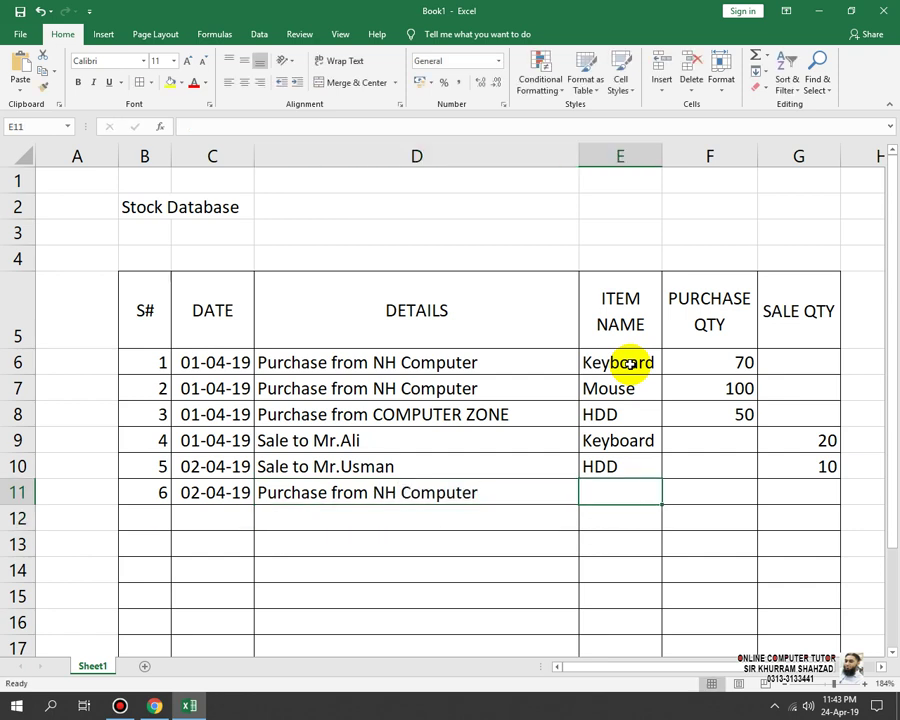
pyautogui.write('HDD')
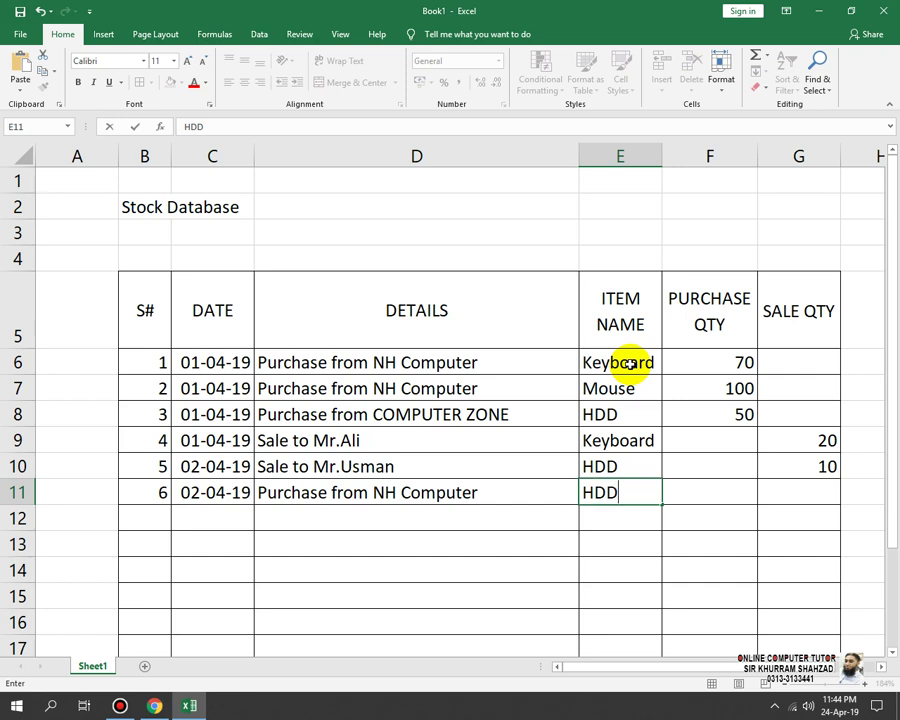
pyautogui.press('Tab')
pyautogui.press('Tab')
pyautogui.press('Left')
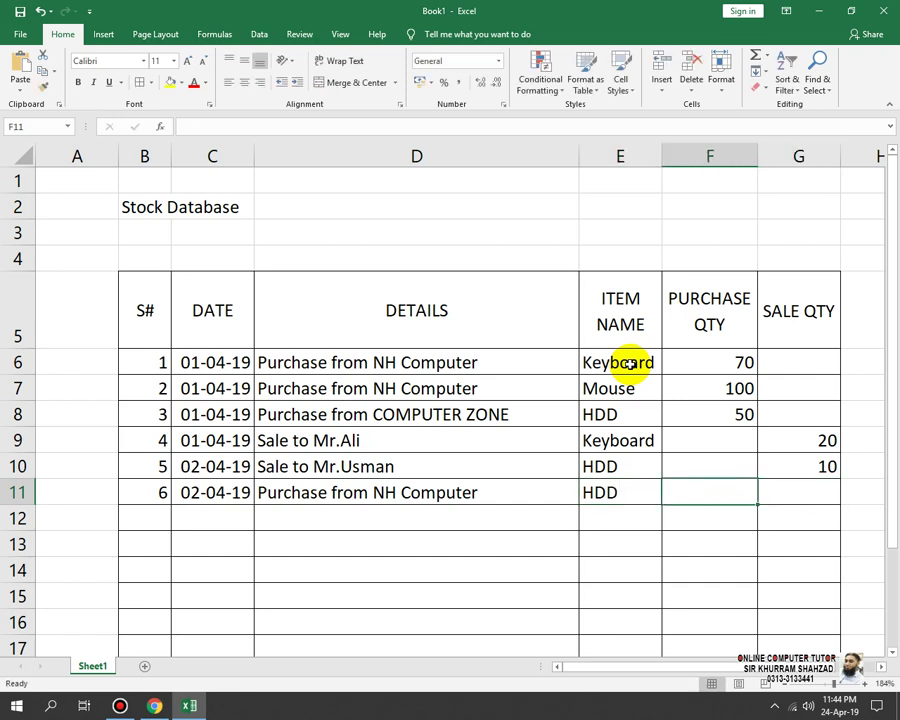
pyautogui.write('70')
pyautogui.press('Return')
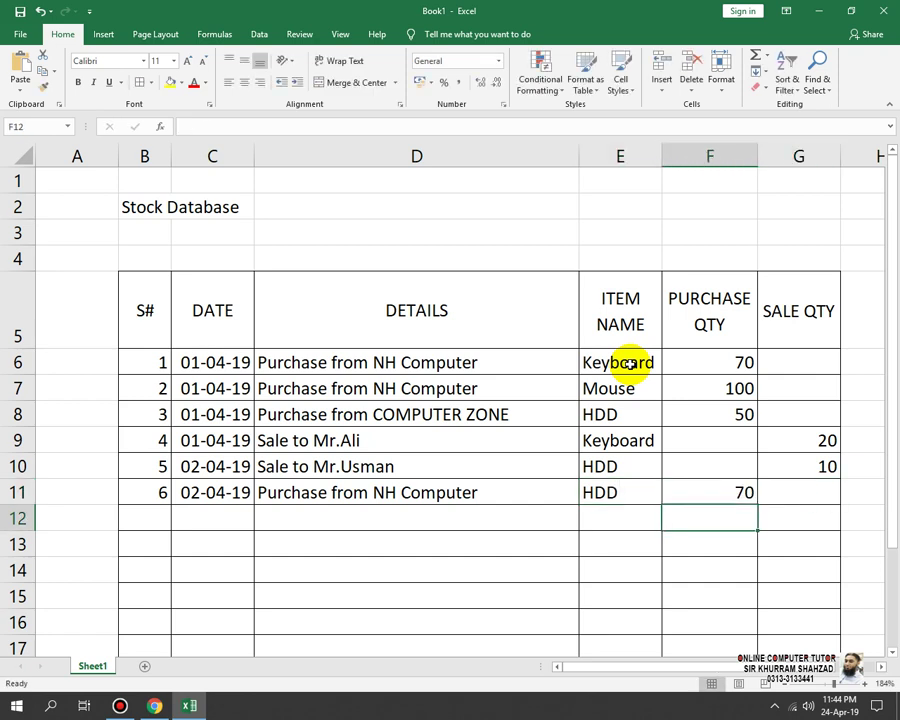
pyautogui.press('Left')
pyautogui.press('Left')
pyautogui.press('Left')
pyautogui.press('Left')
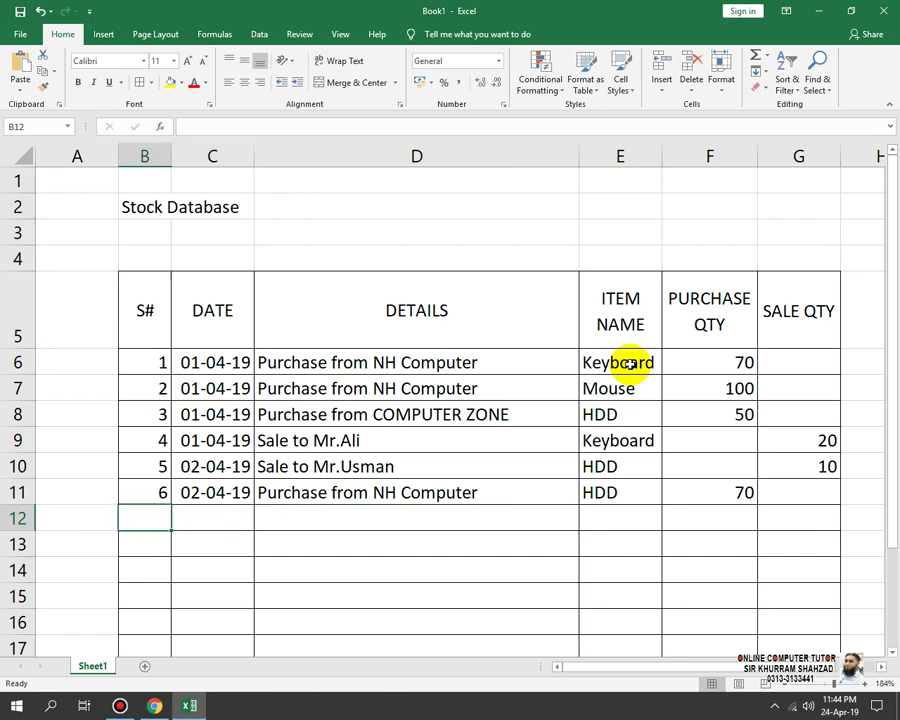
# Start entry 7 in row 12 with serial 7 and date 03-04-2019
pyautogui.write('7')
pyautogui.press('Tab')
pyautogui.write('0')
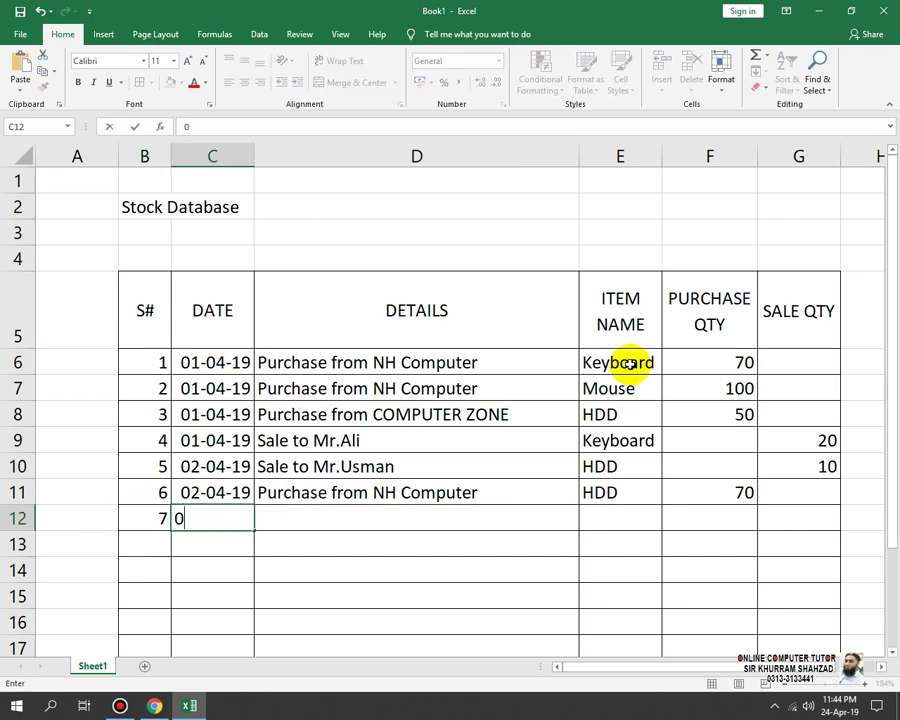
pyautogui.write('3-04-2019')
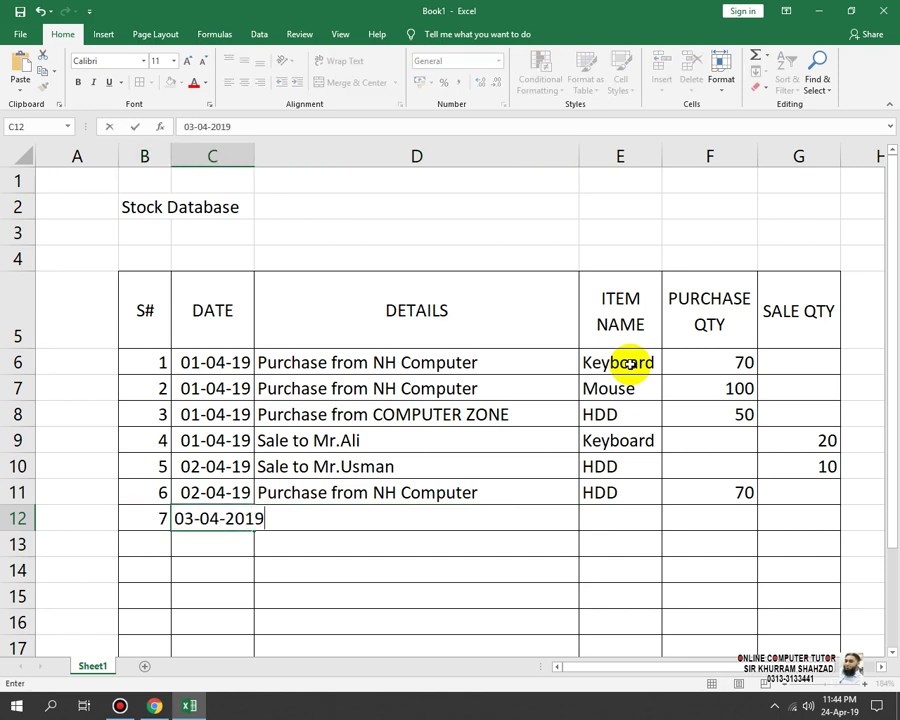
pyautogui.press('Tab')
# Copy entry 4's sale description into D12, then enter item Mouse with sale quantity 30
pyautogui.press('Up')
pyautogui.press('Up')
pyautogui.press('Up')
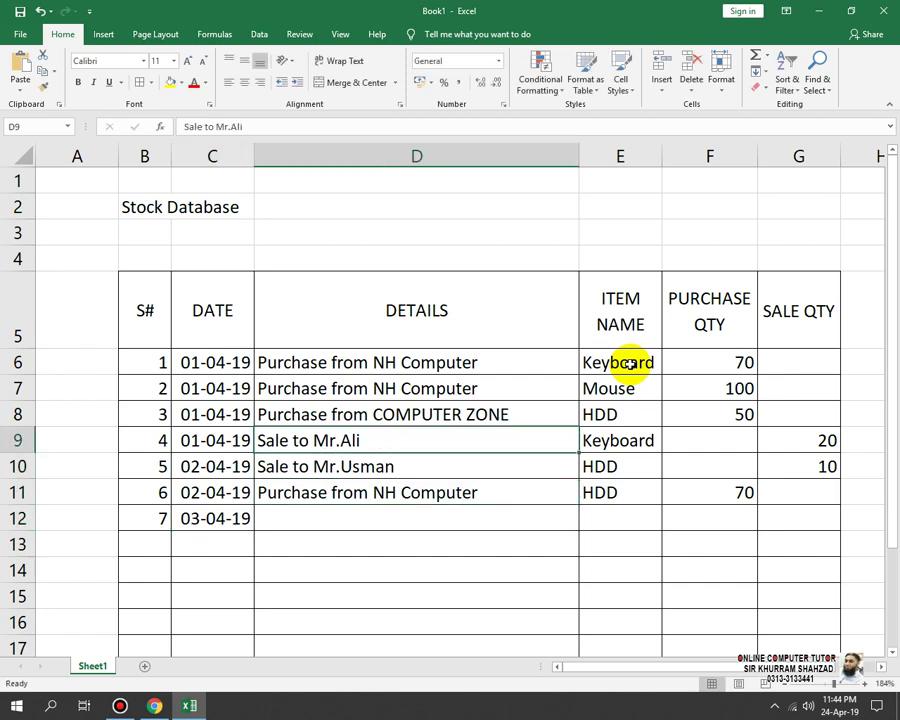
pyautogui.hotkey('ctrl', 'c')
pyautogui.press('Down')
pyautogui.press('Down')
pyautogui.press('Down')
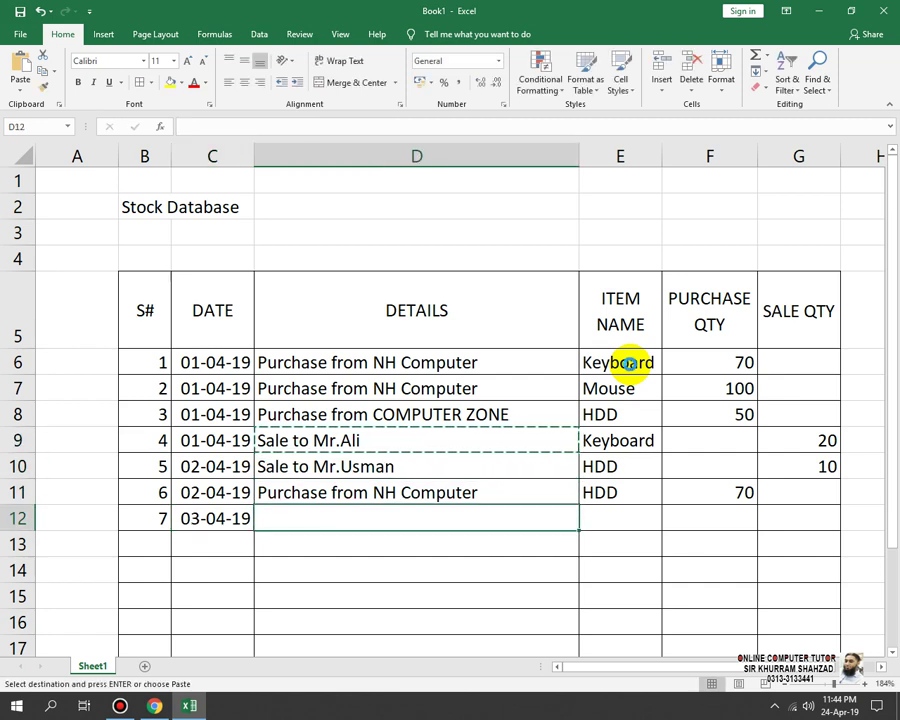
pyautogui.hotkey('ctrl', 'v')
pyautogui.press('Right')
pyautogui.press('Right')
pyautogui.press('Left')
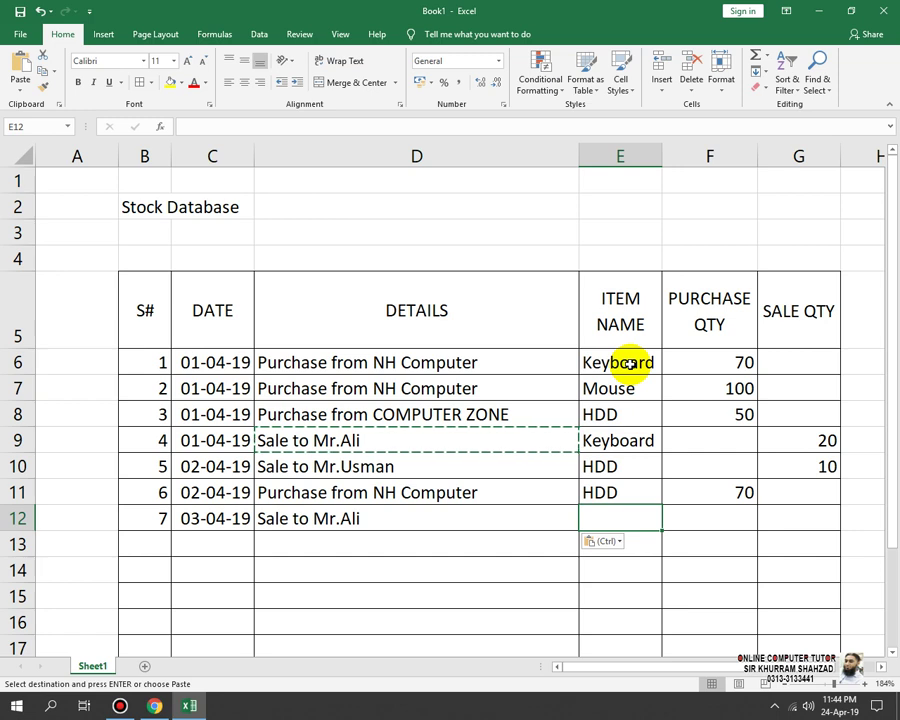
pyautogui.write('Mouse')
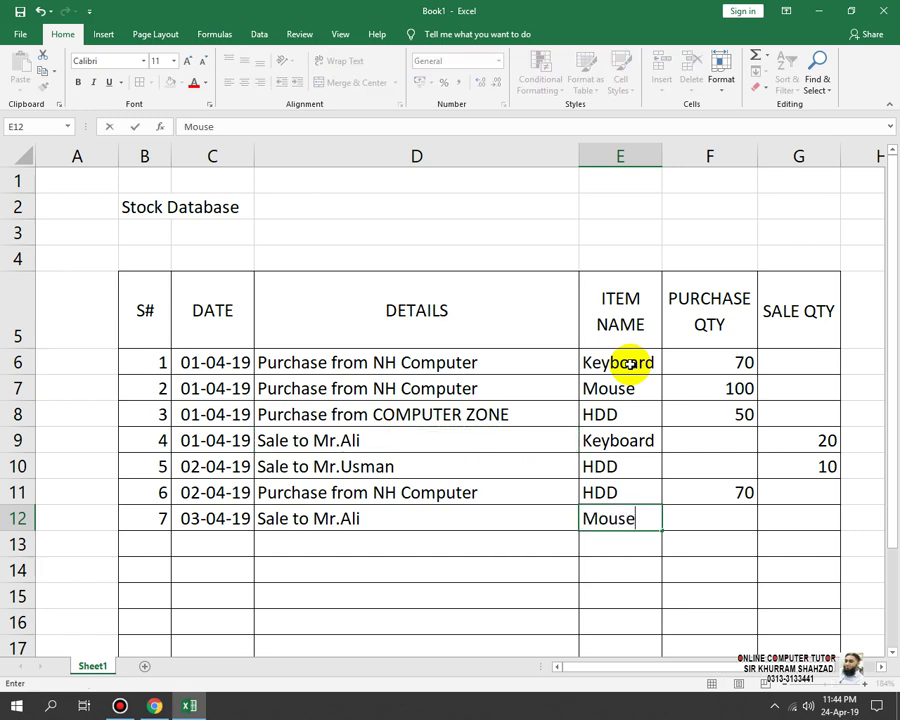
pyautogui.press('Right')
pyautogui.press('Right')
pyautogui.write('30')
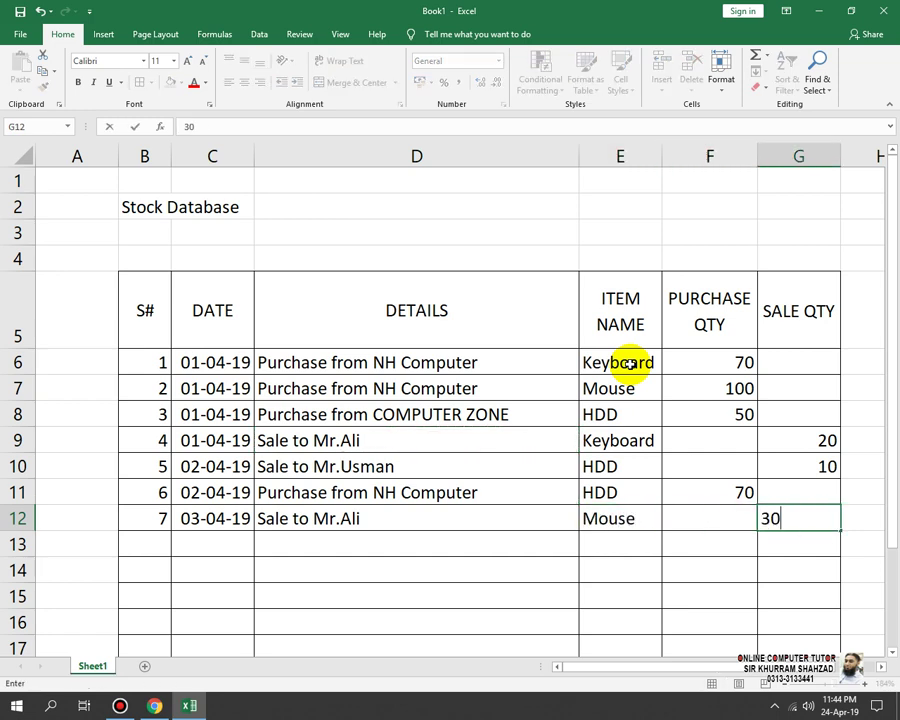
pyautogui.press('Return')
pyautogui.press('Left')
pyautogui.press('Left')
pyautogui.press('Left')
pyautogui.press('Left')
pyautogui.press('Left')
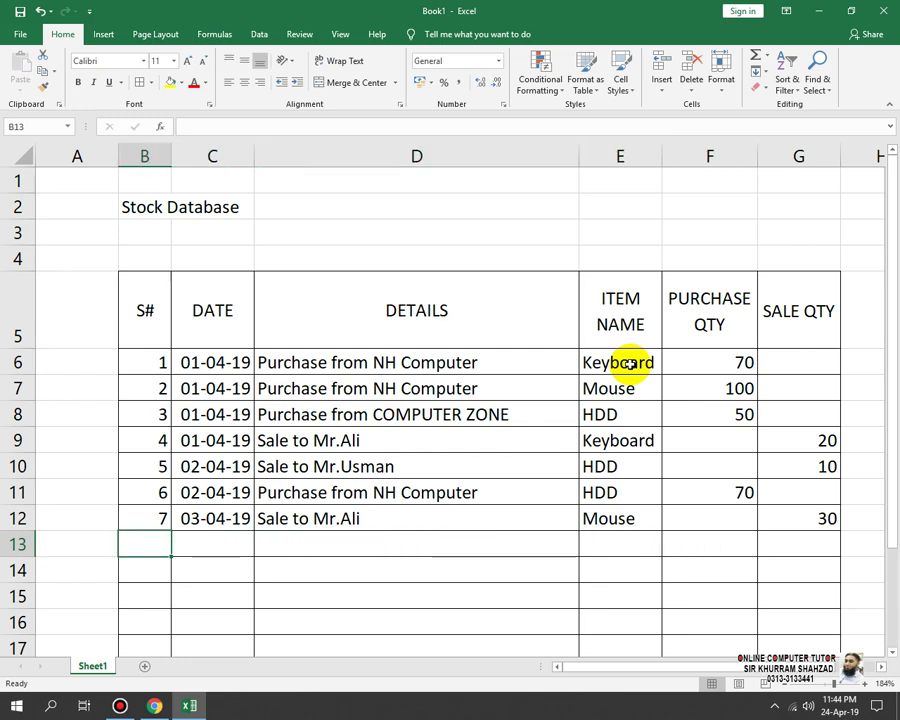
# Start entry 8 in row 13 with serial 8 and date 04-04-2019
pyautogui.write('8')
pyautogui.press('Right')
pyautogui.write('0')
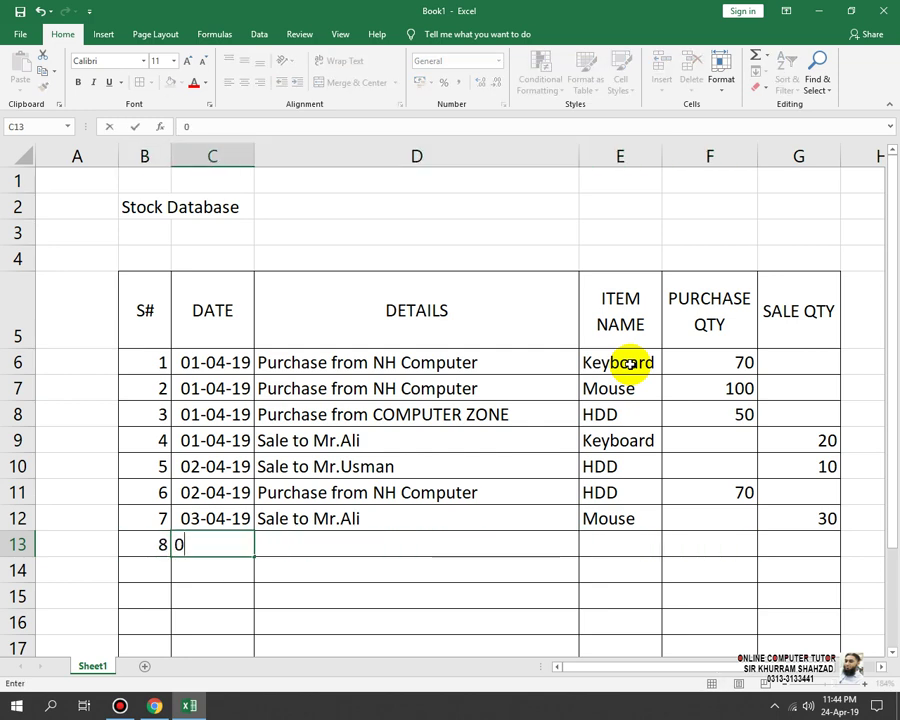
pyautogui.write('04-2019')
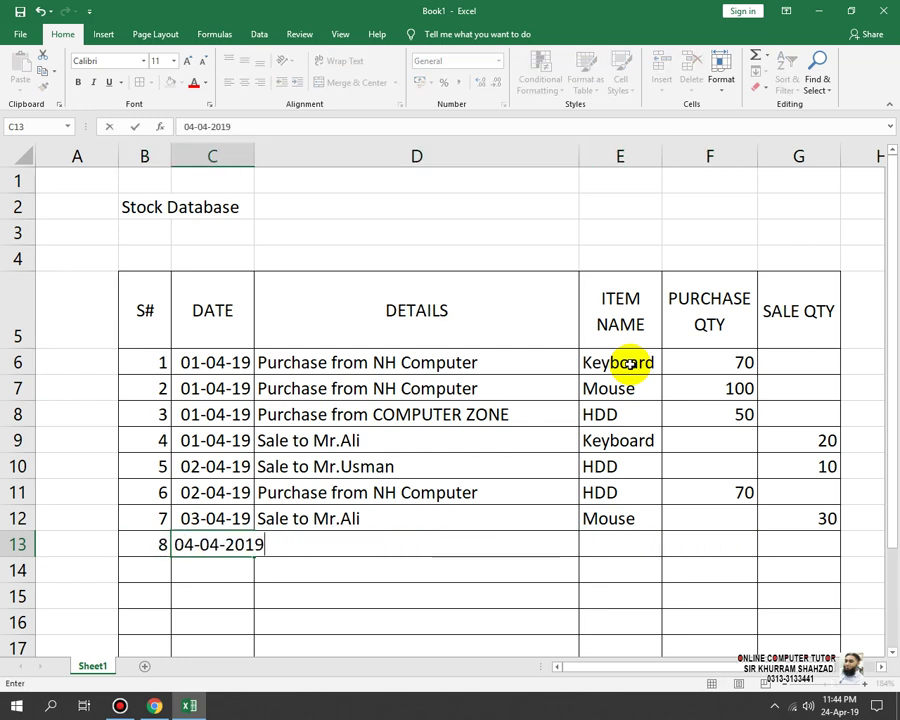
pyautogui.press('Right')
# Copy entry 7's sale description into D13, then enter item HDD with sale quantity 40
pyautogui.press('Up')
pyautogui.hotkey('ctrl', 'c')
pyautogui.press('Down')
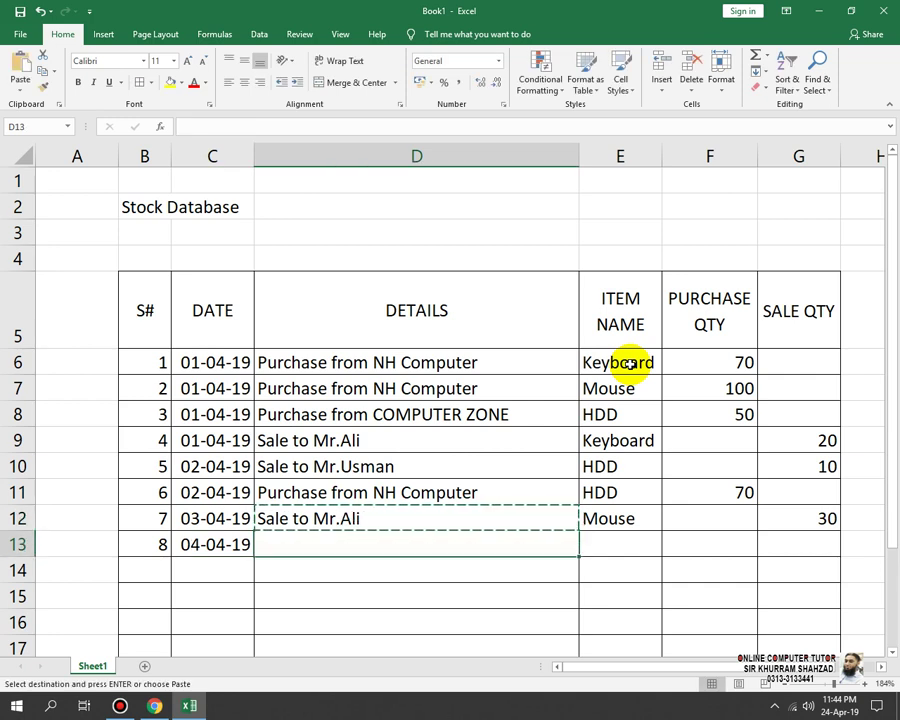
pyautogui.hotkey('ctrl', 'v')
pyautogui.press('Right')
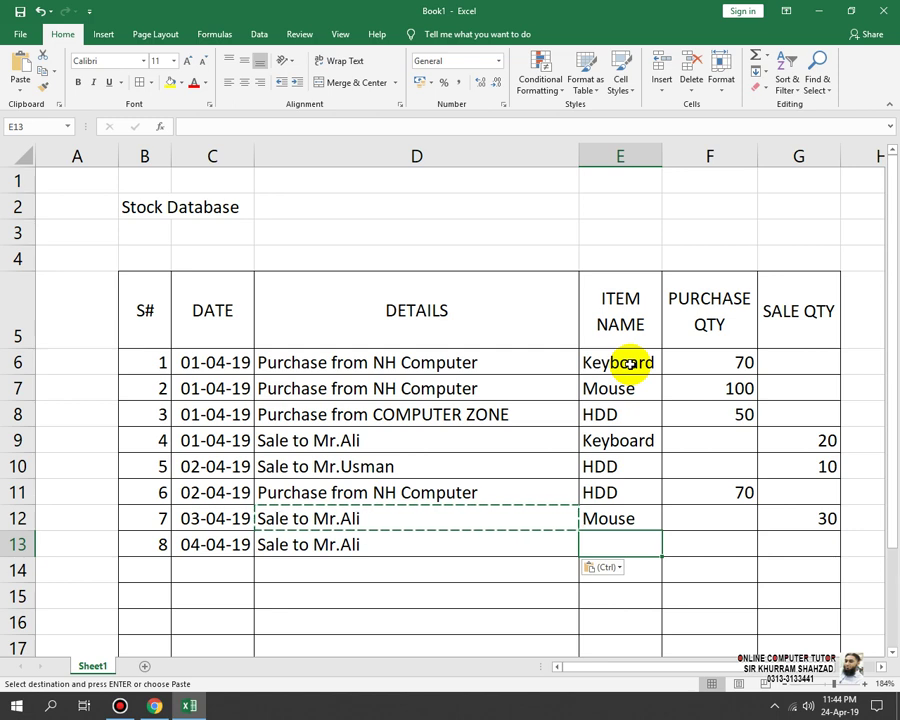
pyautogui.write('HDD')
pyautogui.press('Right')
pyautogui.press('Right')
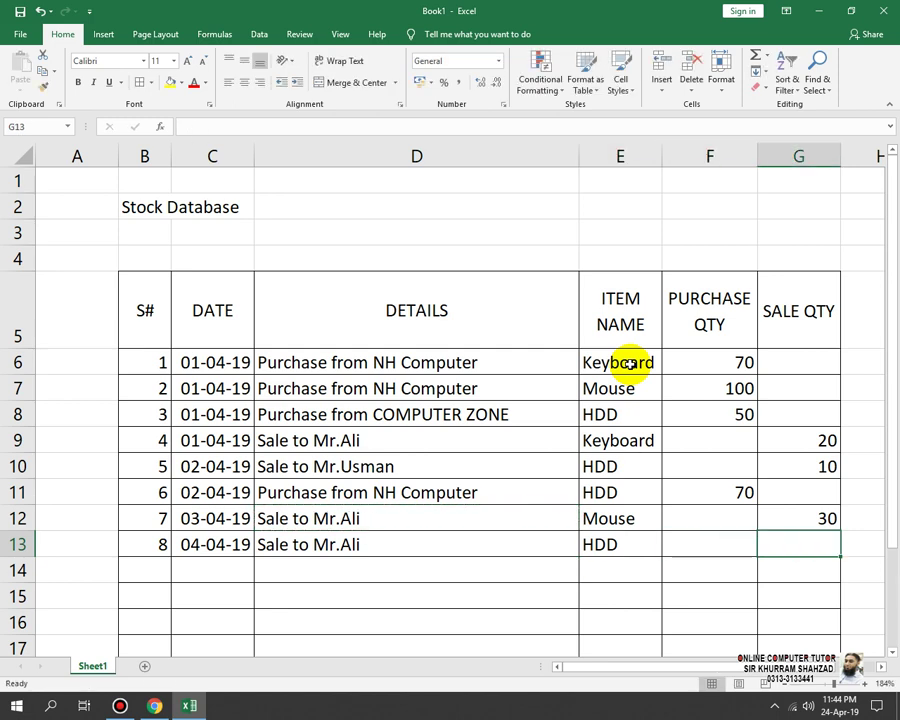
pyautogui.write('40')
pyautogui.press('Return')
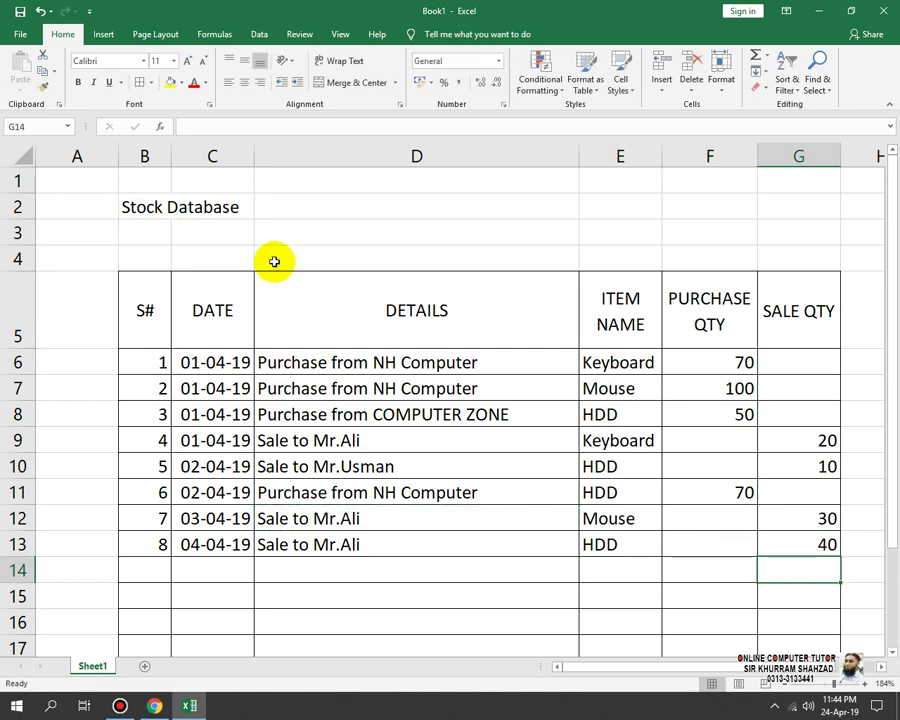
pyautogui.scroll(-1, 544, 397)
# Clear all borders and fill from the empty rows 14–17 below the table
pyautogui.moveTo(795, 488)
pyautogui.mouseDown()
pyautogui.moveTo(267, 597)
pyautogui.moveTo(165, 572)
pyautogui.mouseUp()
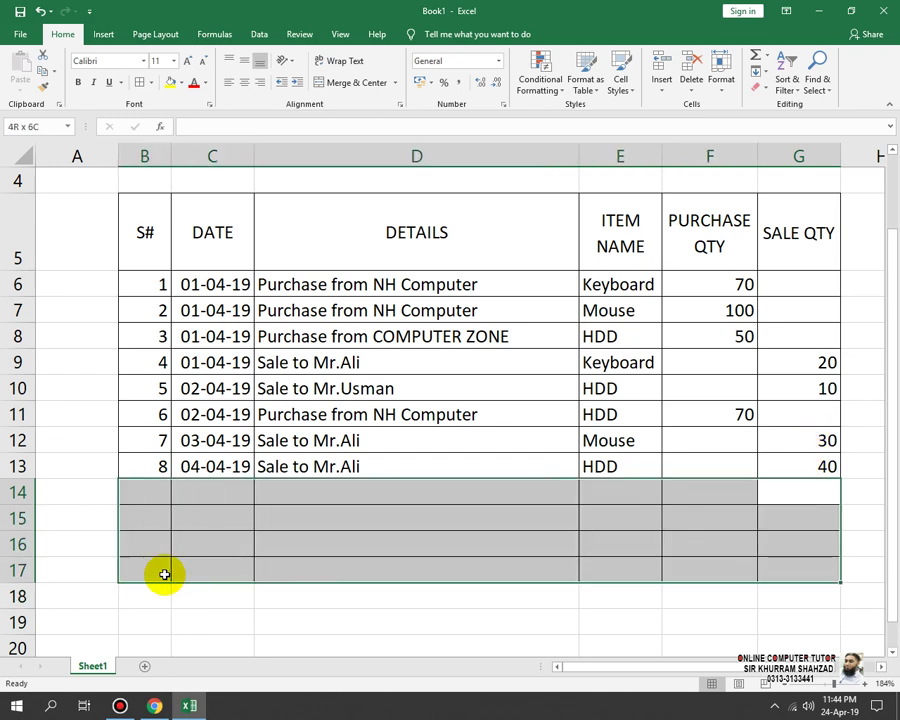
pyautogui.click(758, 90)
pyautogui.click(762, 120)
pyautogui.click(510, 549)
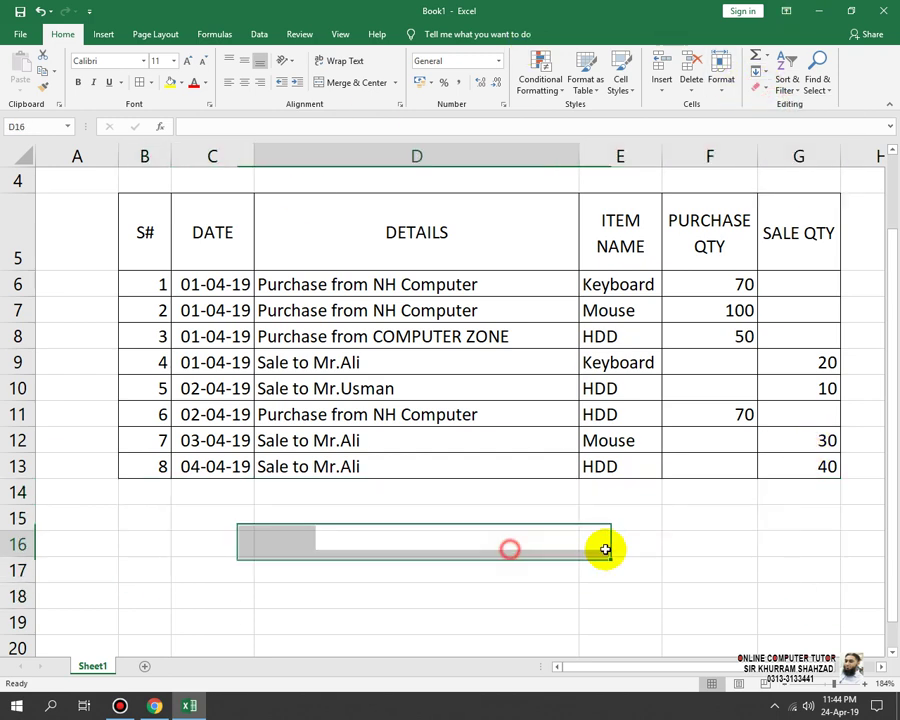
# Merge and centre the Stock Database title across B2:G3, middle-aligned and bold
pyautogui.scroll(1, 722, 560)
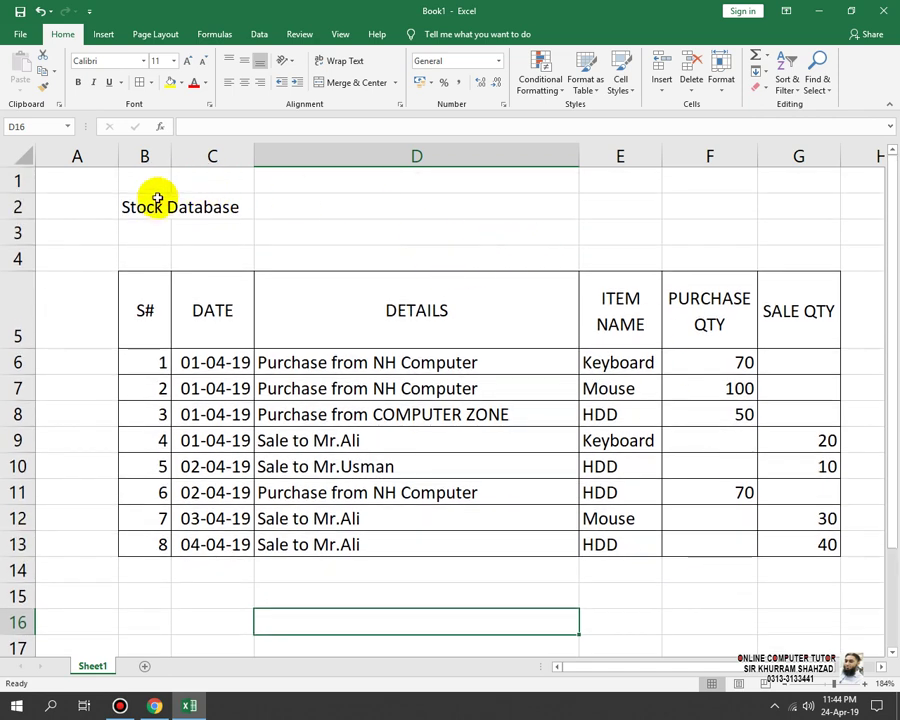
pyautogui.moveTo(141, 207); pyautogui.dragTo(818, 231)
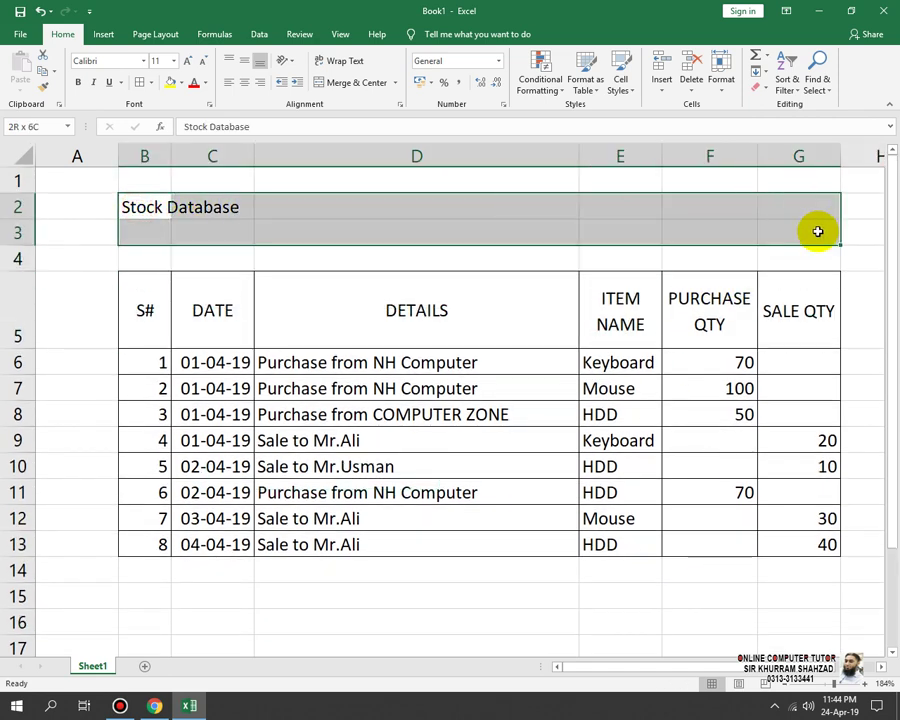
pyautogui.click(322, 82)
pyautogui.click(246, 63)
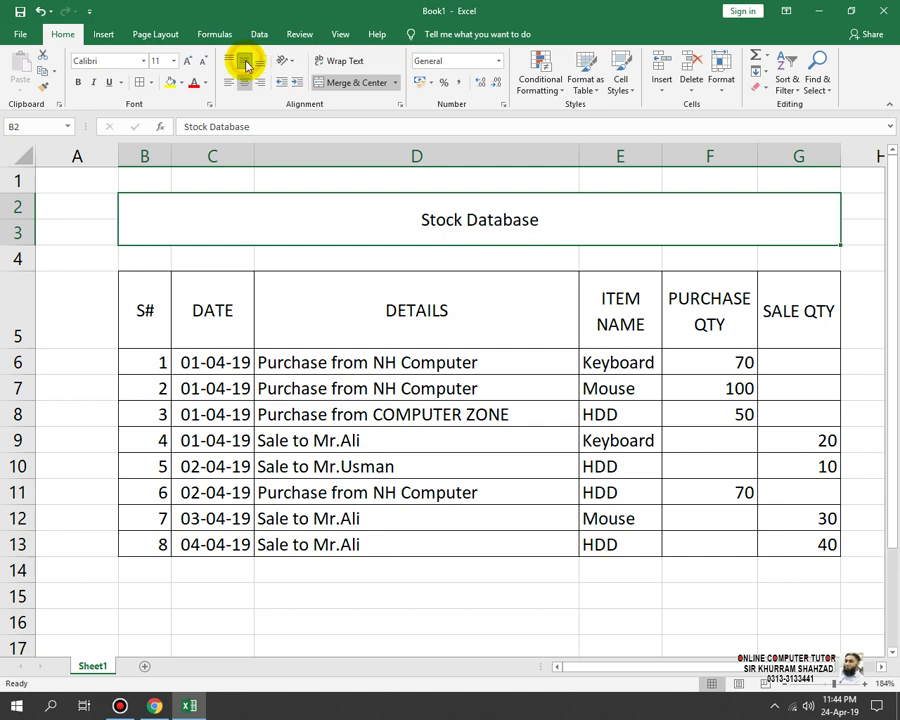
pyautogui.click(78, 82)
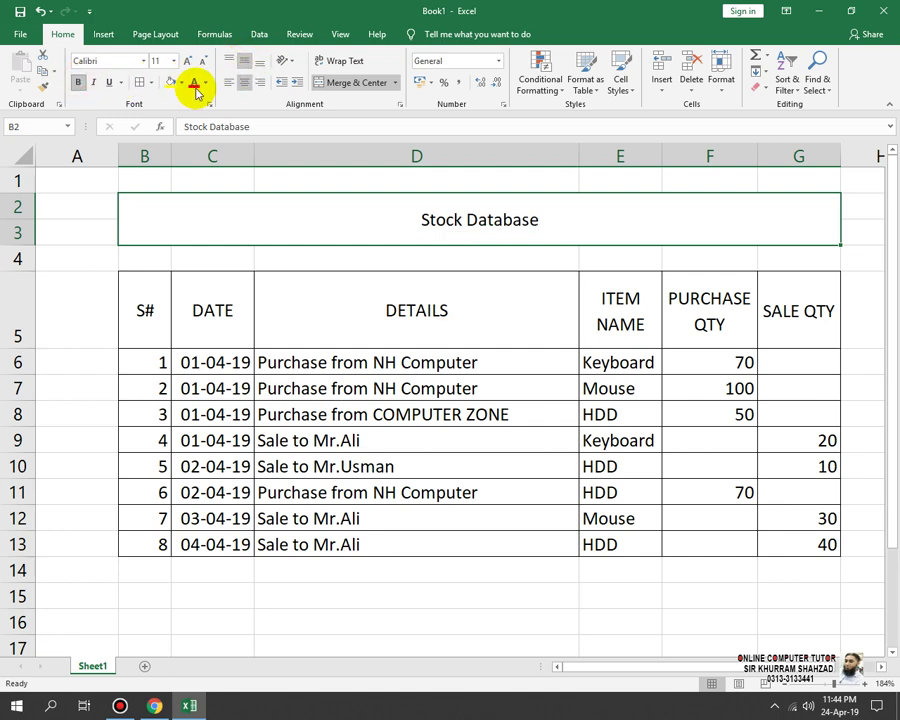
pyautogui.click(171, 83)
pyautogui.click(194, 84)
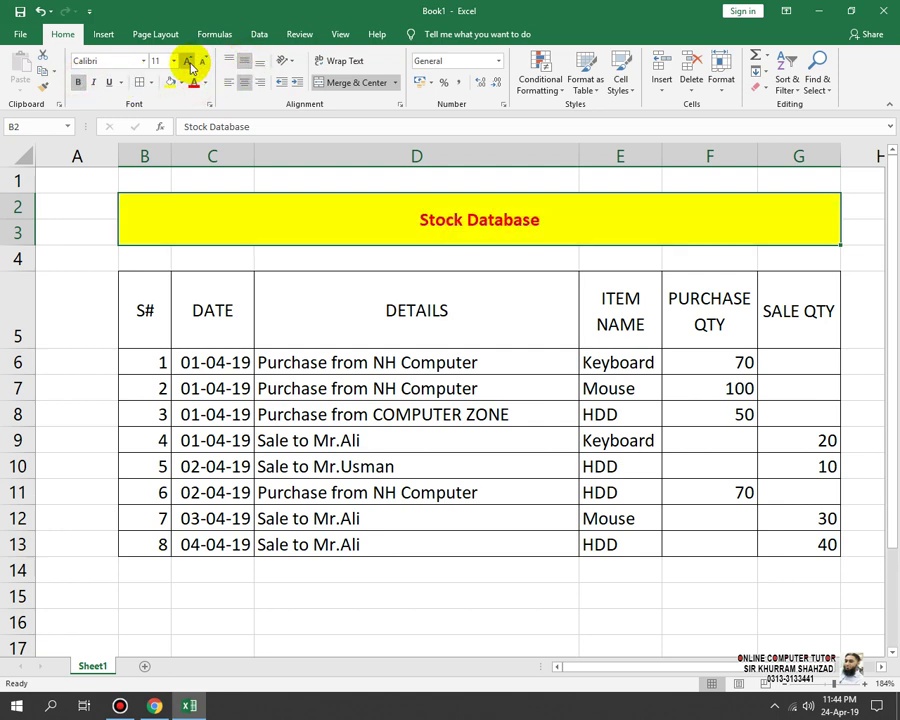
pyautogui.click(188, 62)
pyautogui.click(188, 62)
pyautogui.click(188, 62)
pyautogui.click(188, 62)
pyautogui.click(188, 62)
pyautogui.click(188, 62)
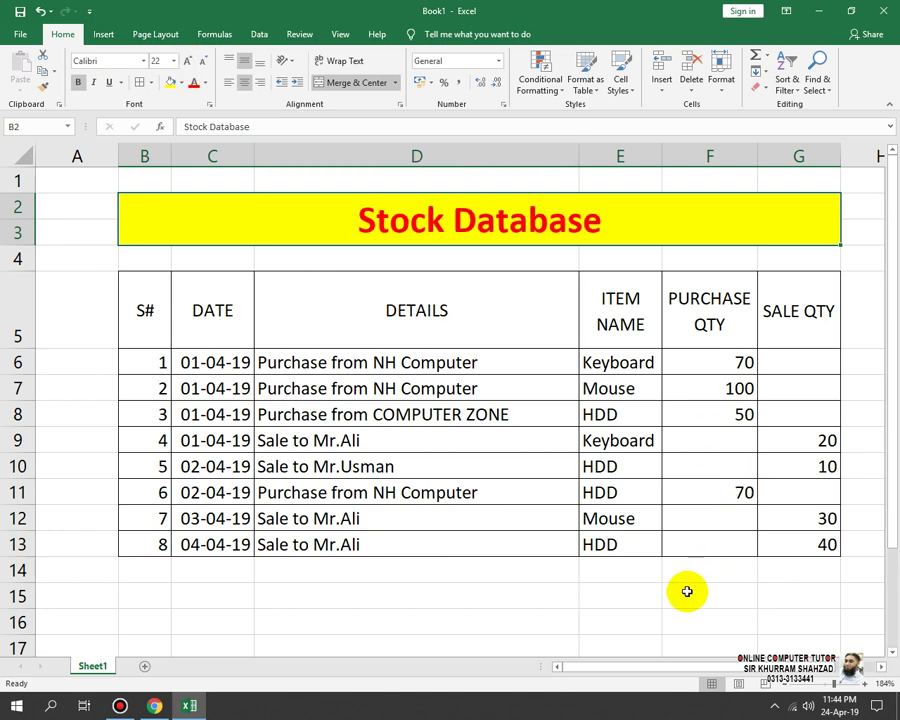
pyautogui.moveTo(578, 155); pyautogui.dragTo(509, 139)
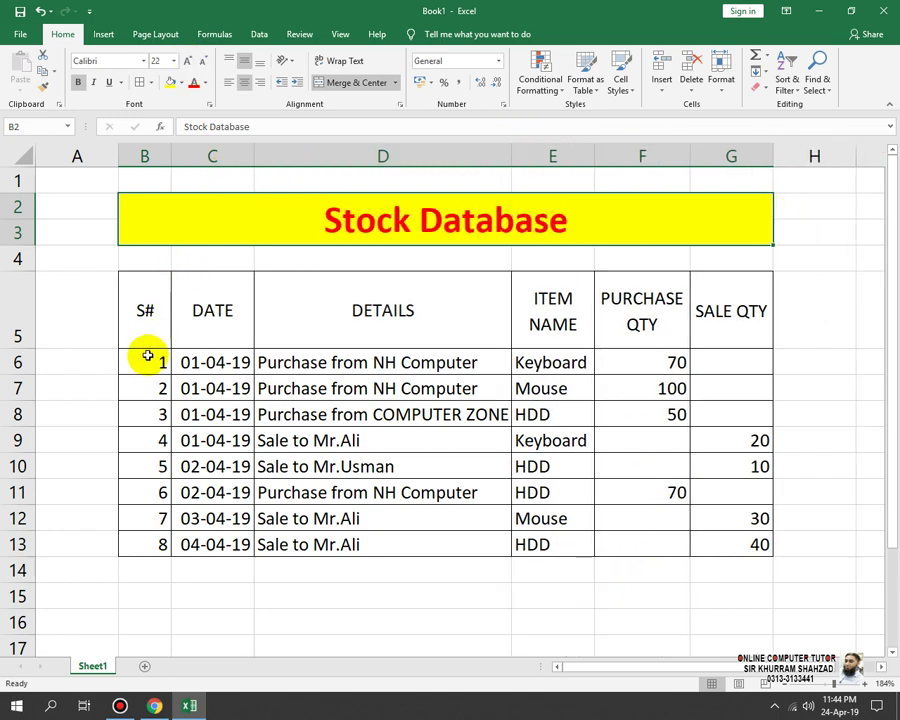
pyautogui.moveTo(147, 356); pyautogui.dragTo(145, 540)
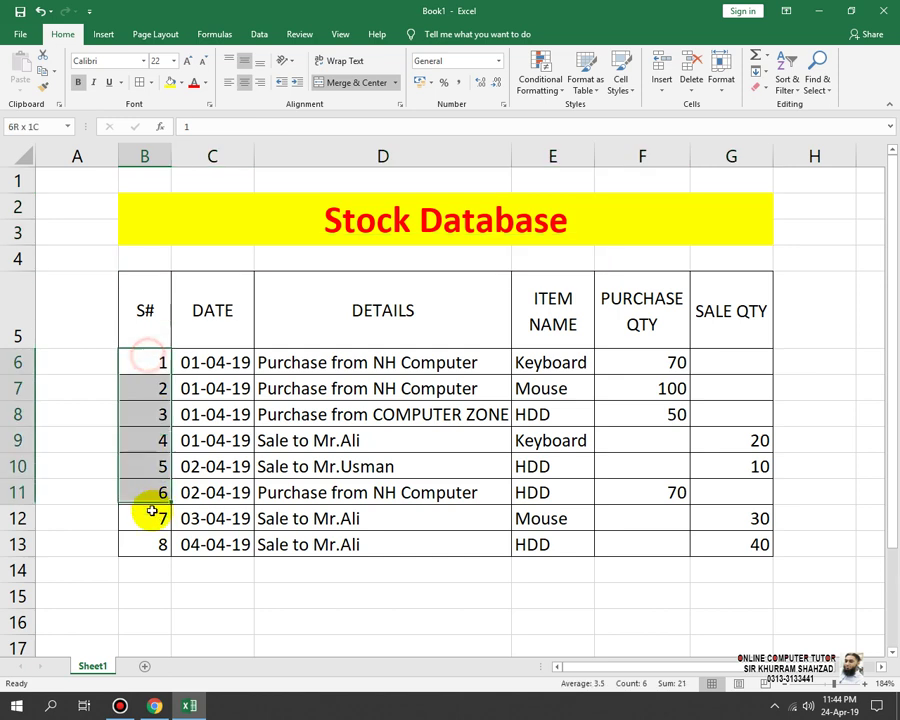
pyautogui.click(244, 84)
pyautogui.moveTo(193, 362)
pyautogui.mouseDown()
pyautogui.moveTo(637, 532)
pyautogui.moveTo(707, 547)
pyautogui.mouseUp()
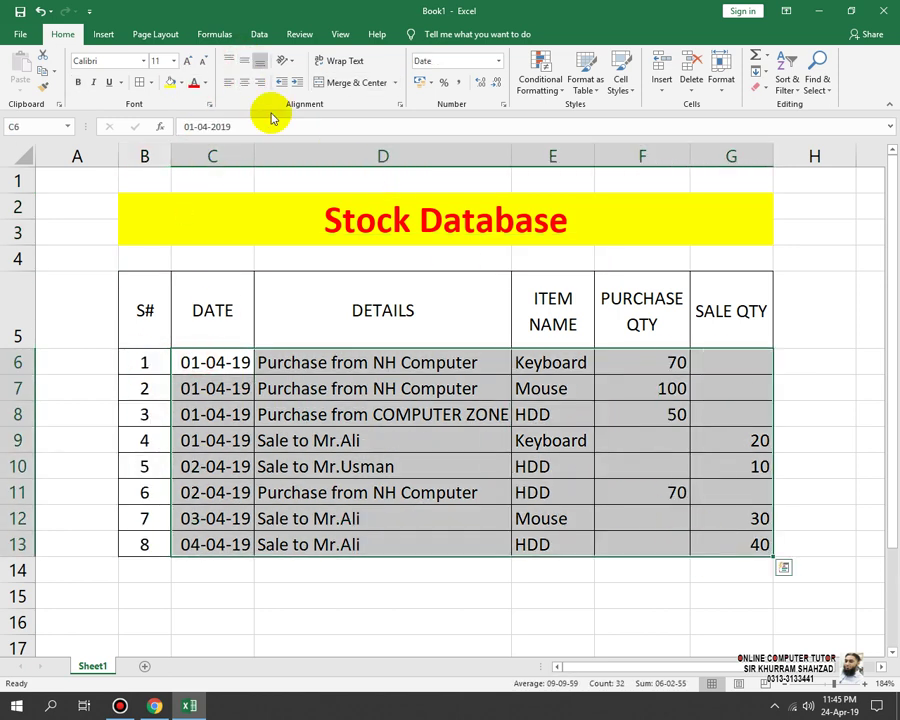
pyautogui.click(707, 490)
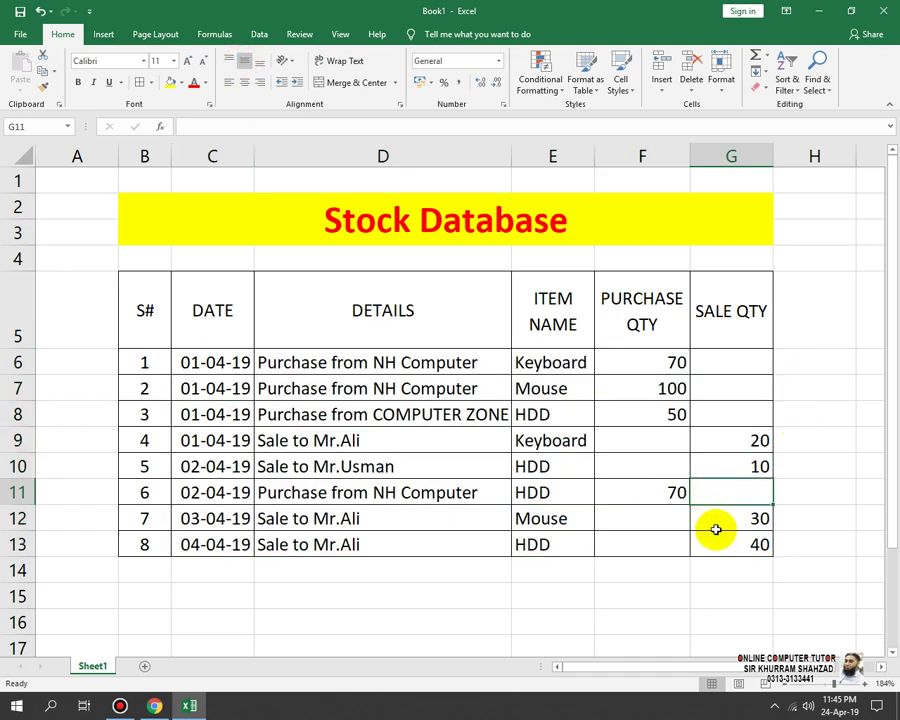
pyautogui.scroll(-1, 750, 580)
pyautogui.scroll(1, 782, 630)
pyautogui.moveTo(833, 684); pyautogui.dragTo(824, 686)
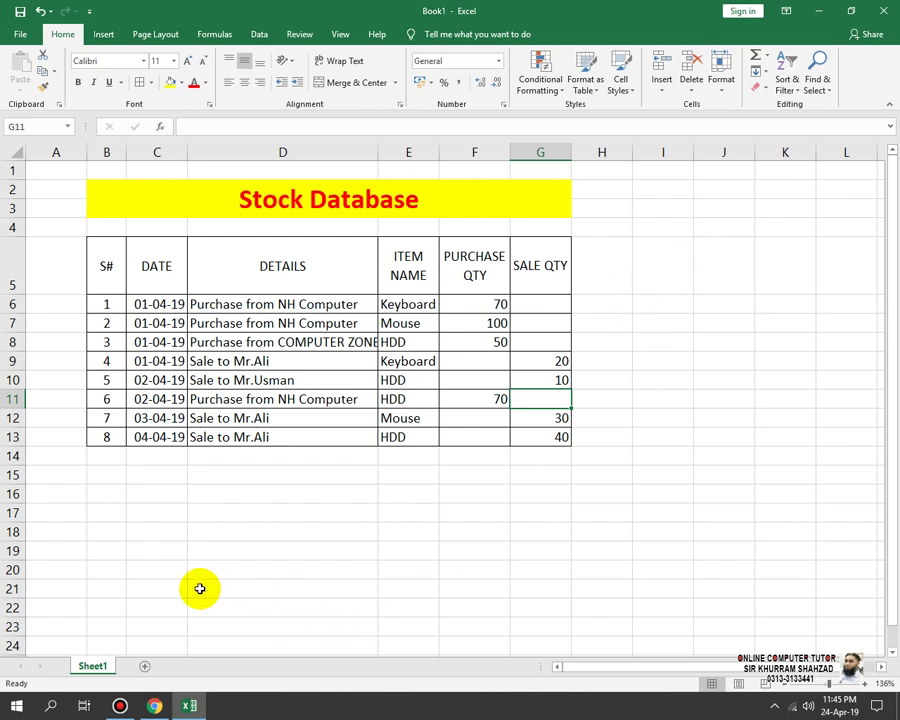
pyautogui.click(663, 270)
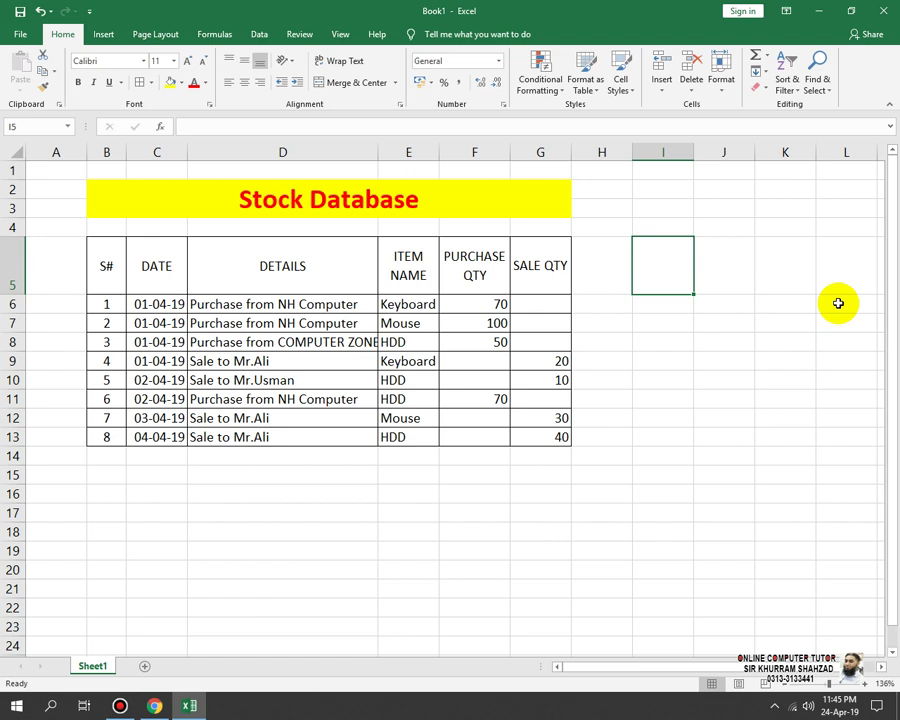
# Enter the heading ITEM in cell I6
pyautogui.press('Down')
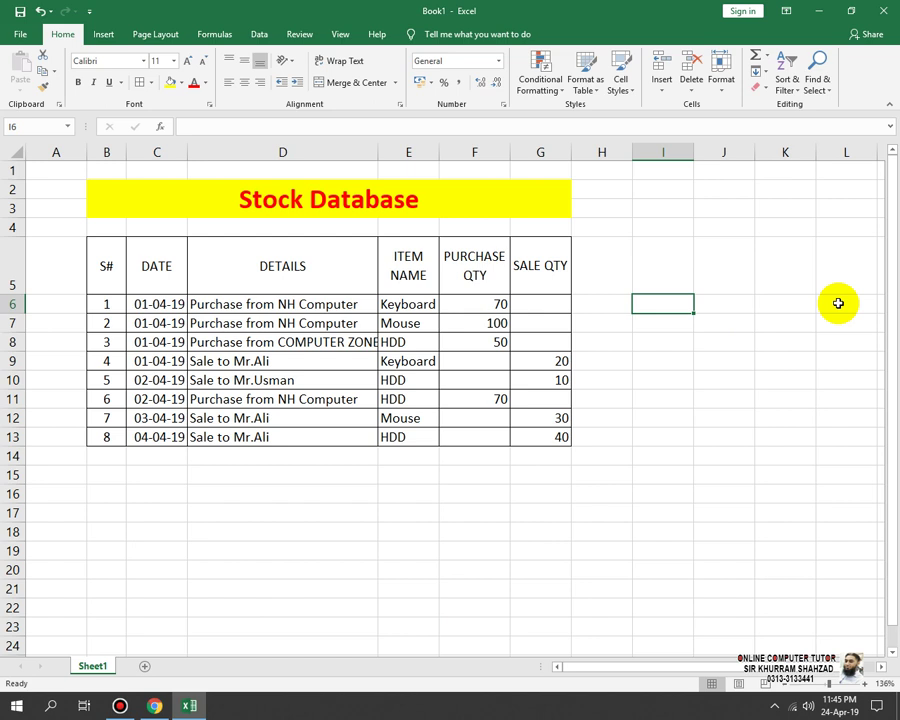
pyautogui.write('Item')
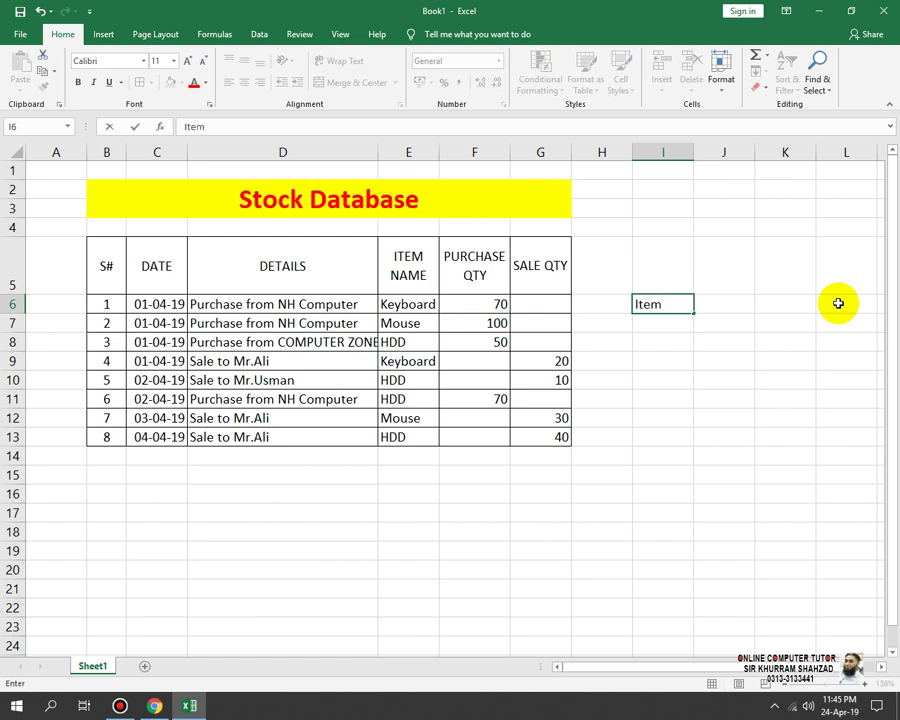
pyautogui.press('Return')
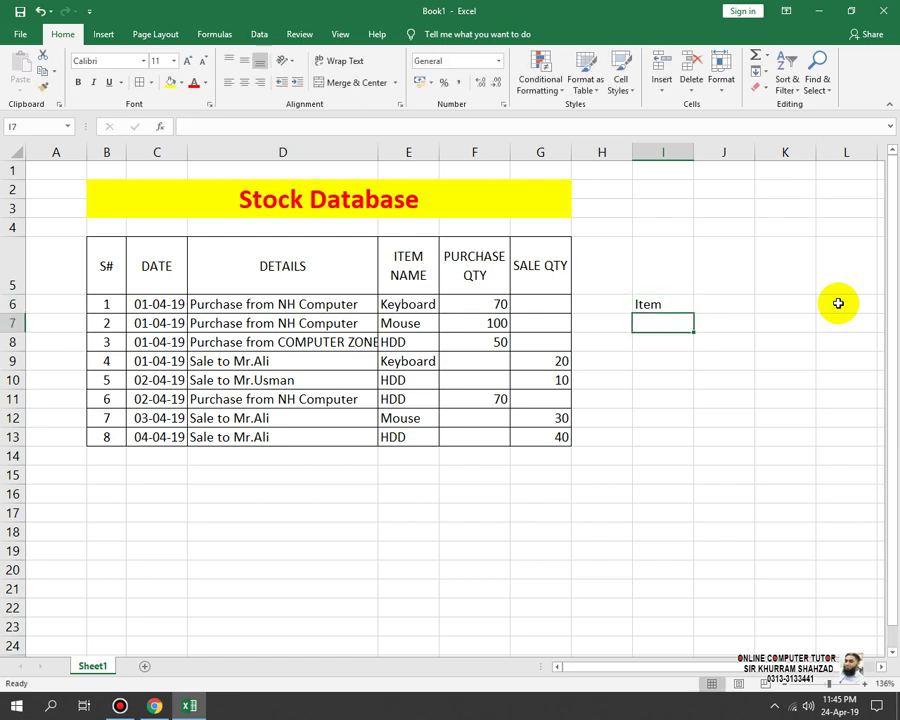
pyautogui.press('Up')
pyautogui.write('I')
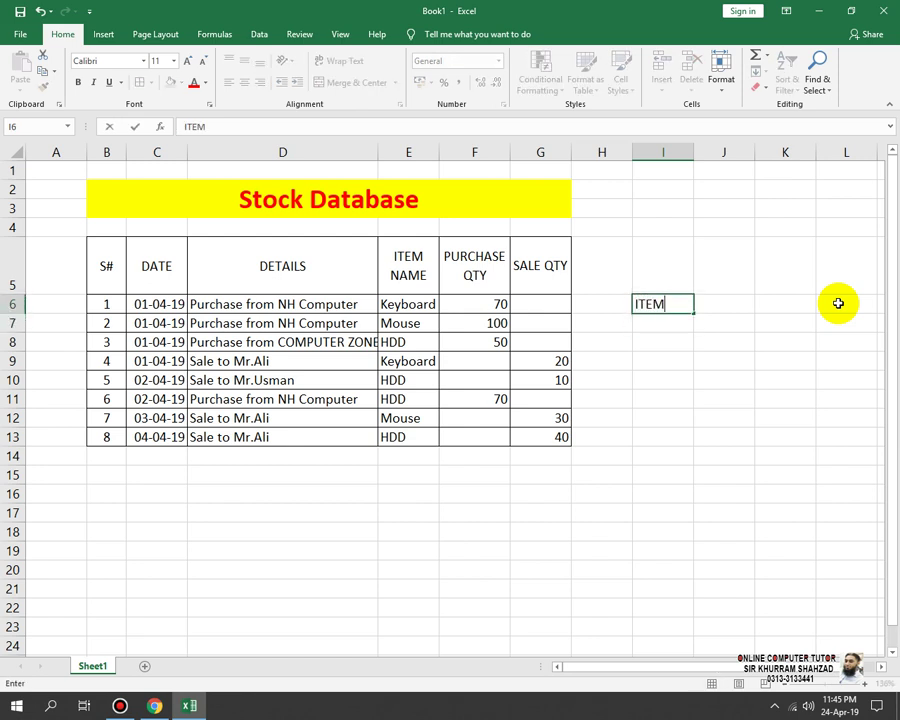
pyautogui.press('Tab')
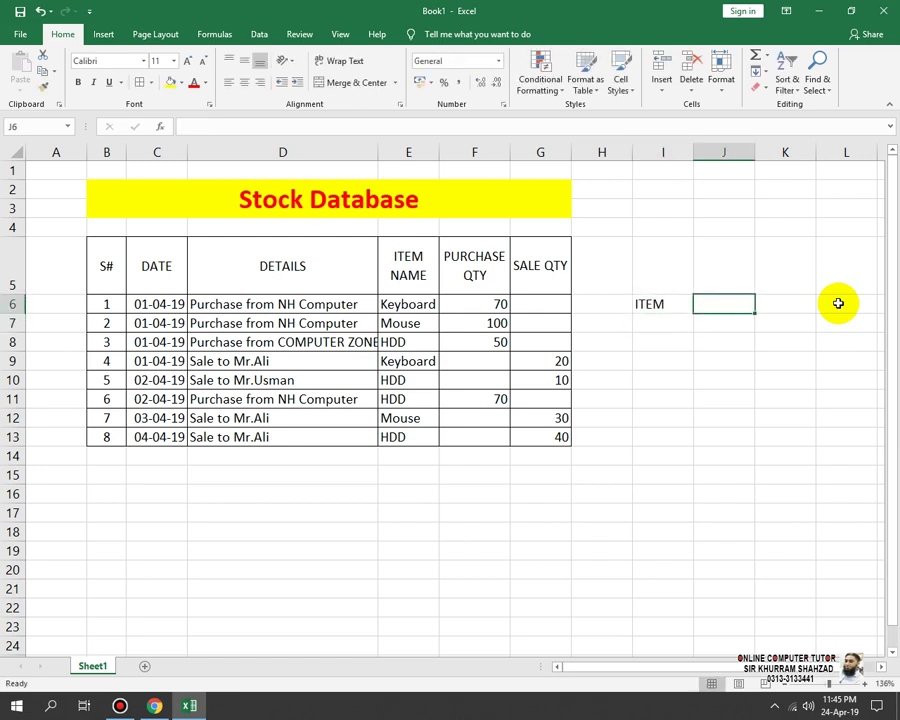
# Copy the PURCHASE QTY and SALE QTY headings from F5:G5 into J6 and K6
pyautogui.press('Left')
pyautogui.press('Left')
pyautogui.press('Left')
pyautogui.press('Left')
pyautogui.press('Up')
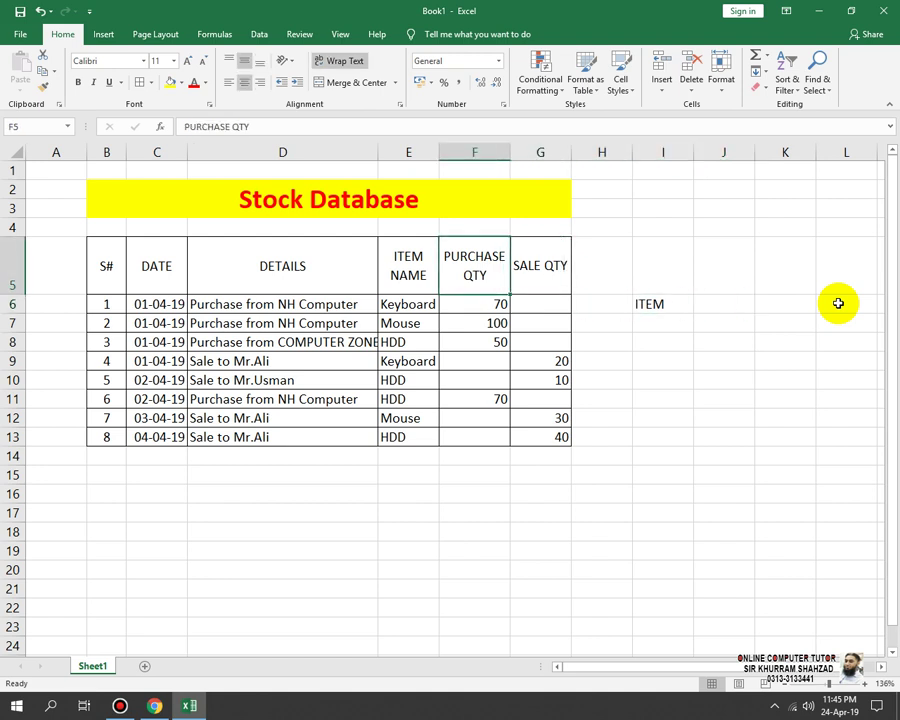
pyautogui.hotkey('ctrl', 'c')
pyautogui.press('Right')
pyautogui.press('Right')
pyautogui.press('Right')
pyautogui.press('Down')
pyautogui.press('Down')
pyautogui.press('Up')
pyautogui.press('Right')
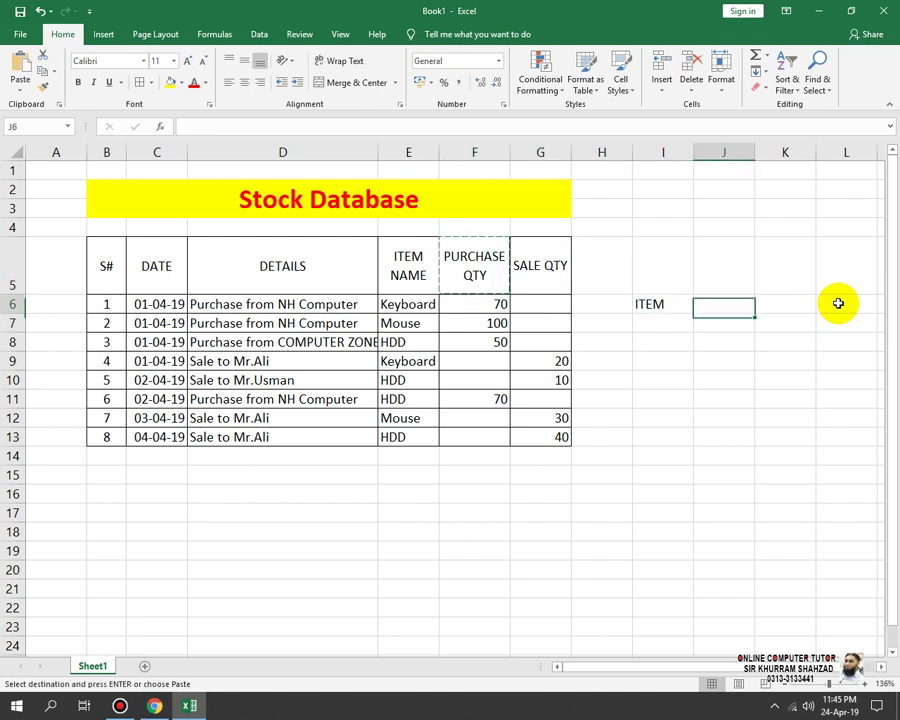
pyautogui.hotkey('ctrl', 'v')
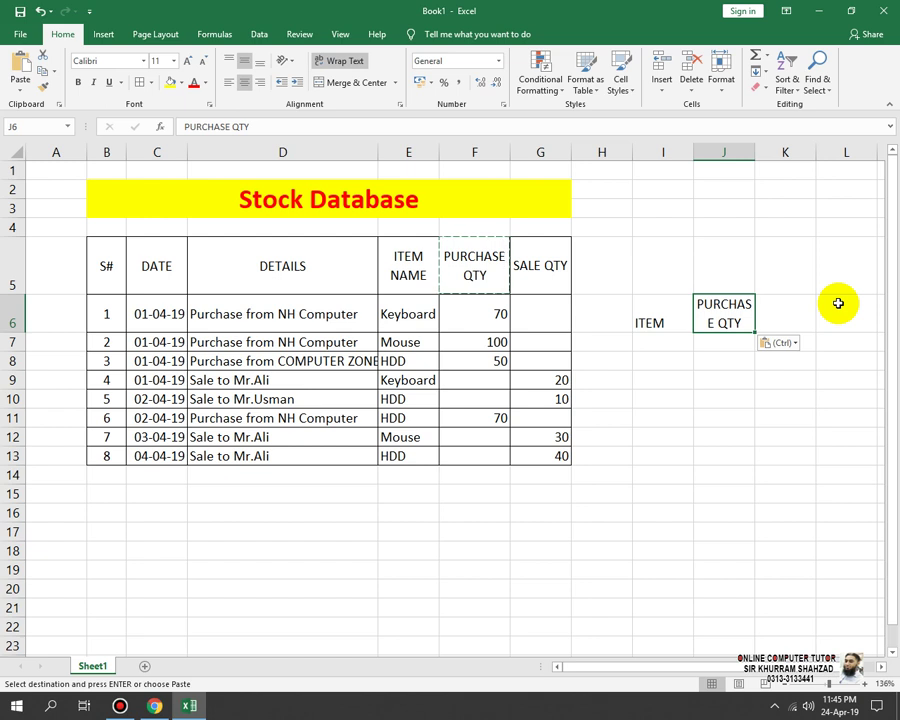
pyautogui.press('Left')
pyautogui.press('Left')
pyautogui.press('Left')
pyautogui.press('Up')
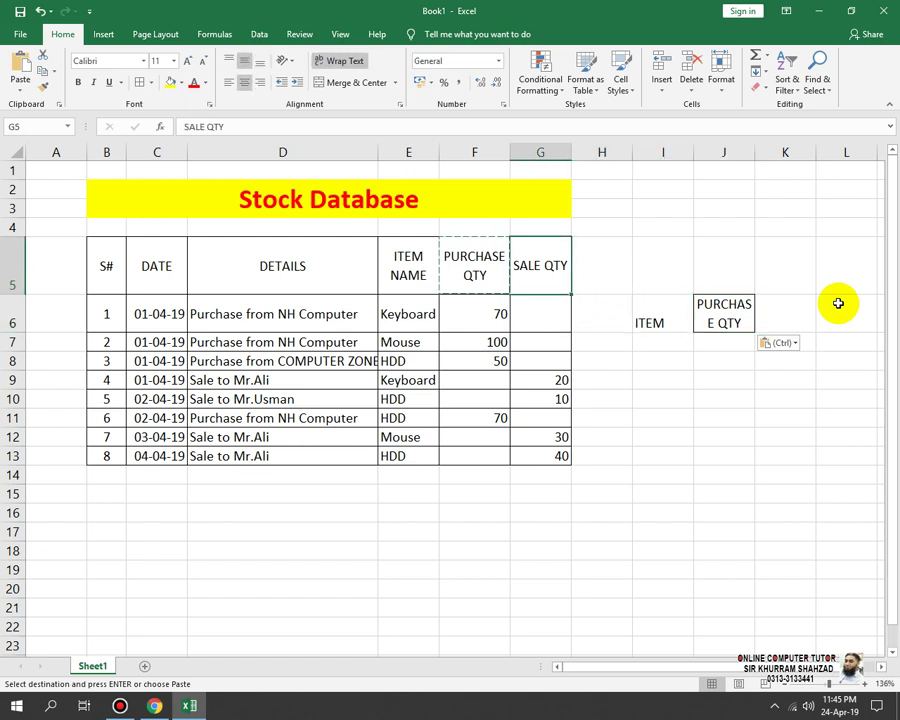
pyautogui.hotkey('ctrl', 'c')
pyautogui.press('Right')
pyautogui.press('Right')
pyautogui.press('Right')
pyautogui.press('Right')
pyautogui.press('Down')
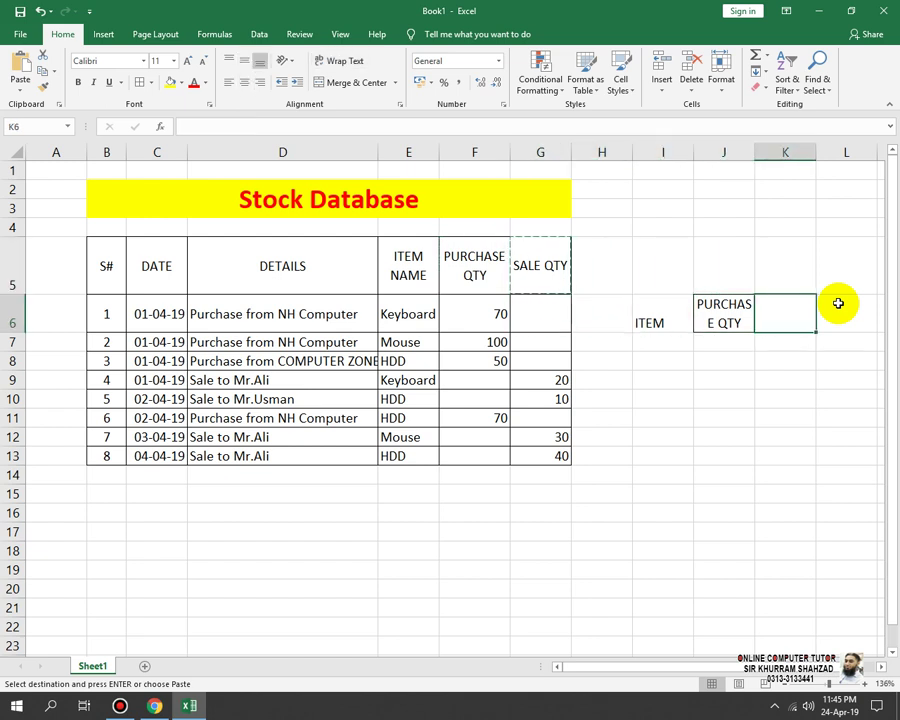
pyautogui.hotkey('ctrl', 'v')
pyautogui.press('Right')
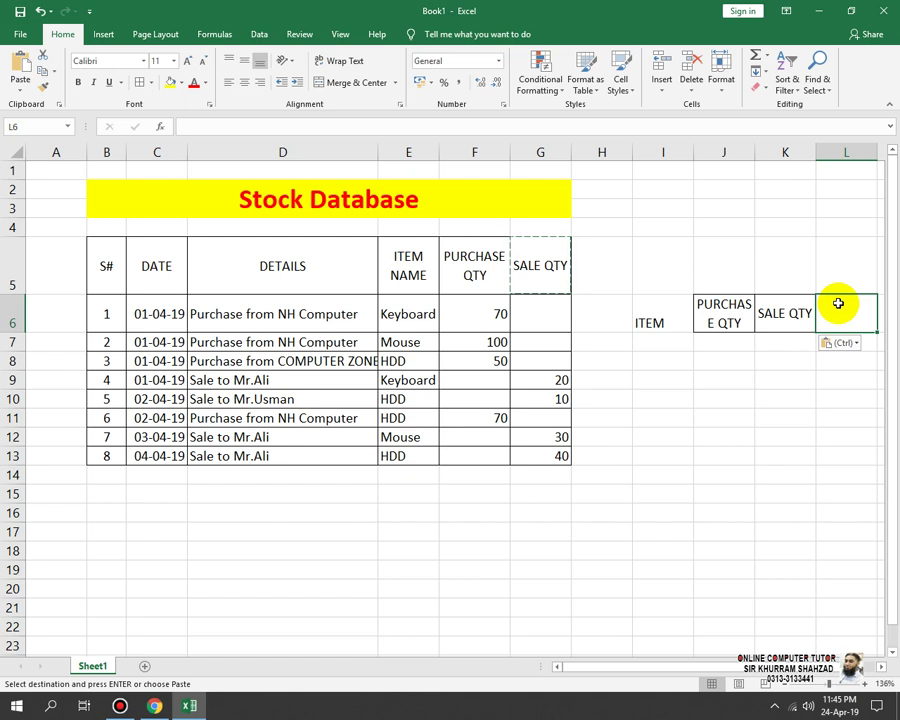
# Enter the heading IN STOCK QTY. in cell L6
pyautogui.hscroll(1, 838, 303)
pyautogui.press('Escape')
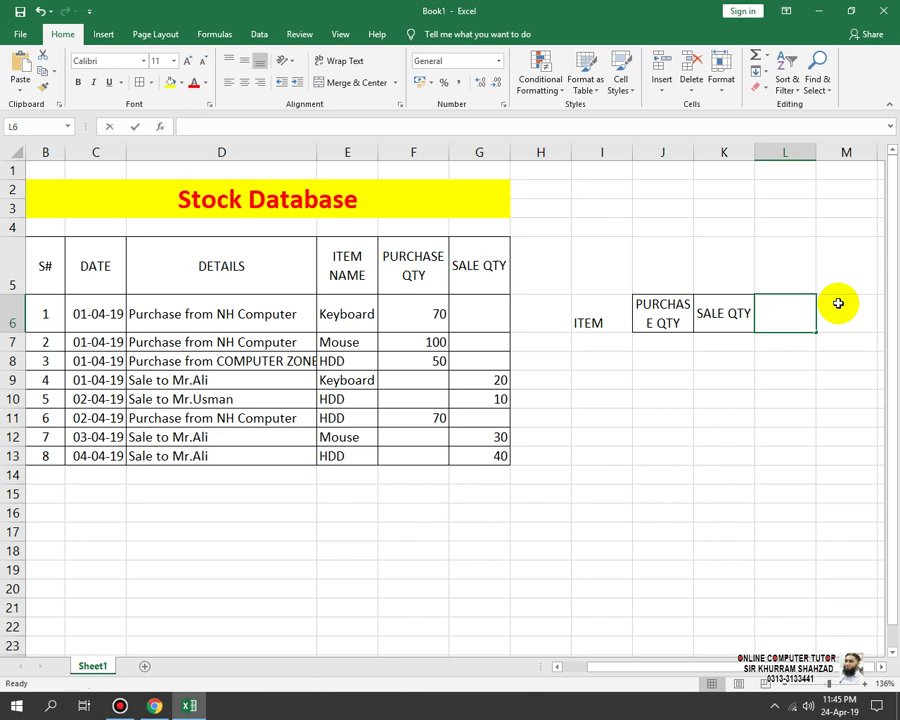
pyautogui.write('In Stock')
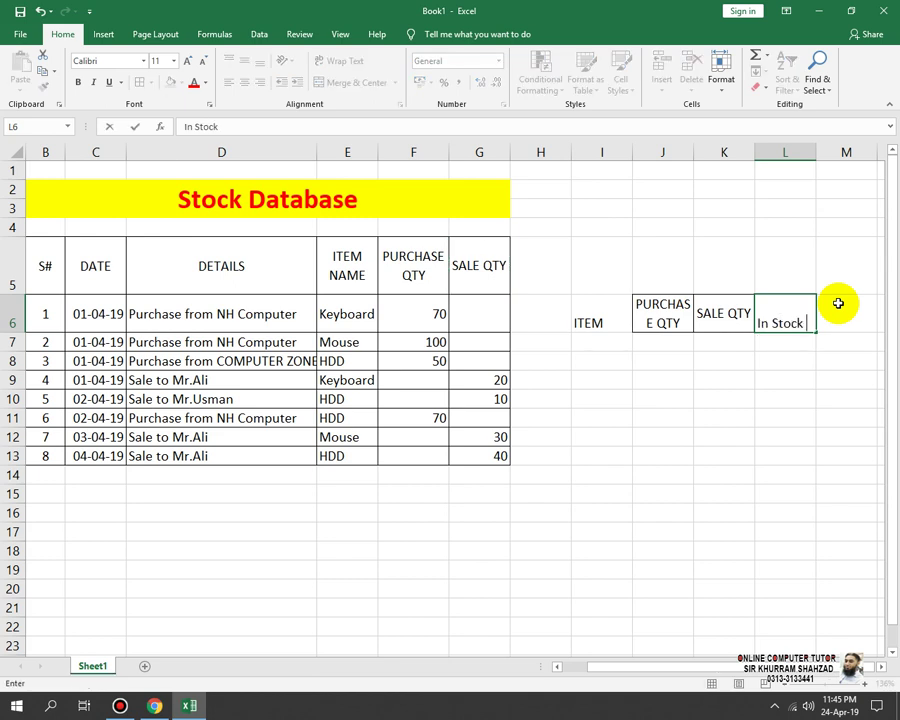
pyautogui.write(' qt')
pyautogui.press('BackSpace')
pyautogui.press('BackSpace')
pyautogui.press('BackSpace')
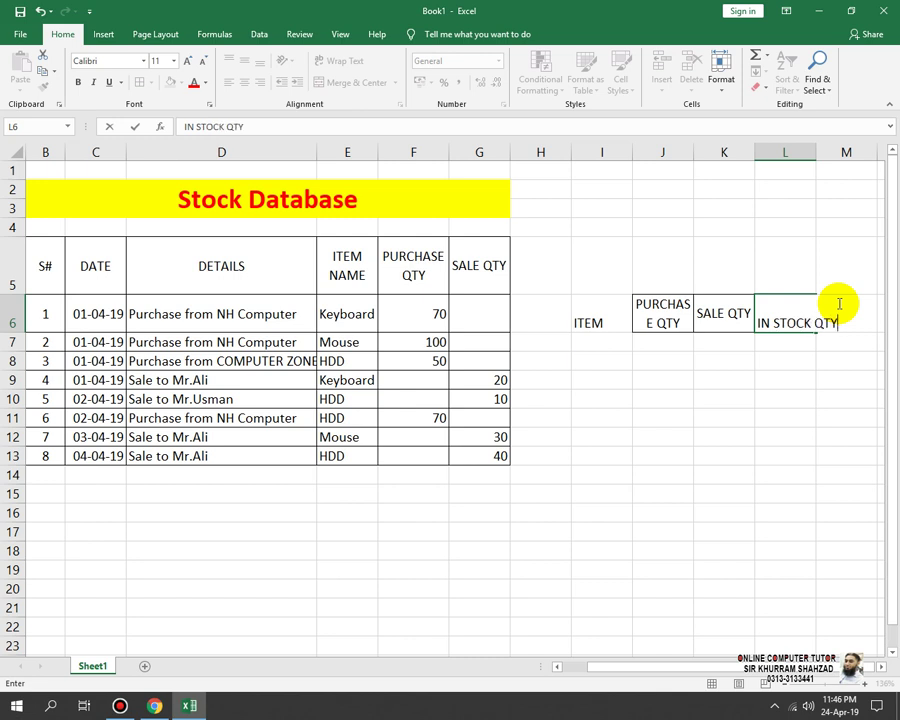
pyautogui.press('Return')
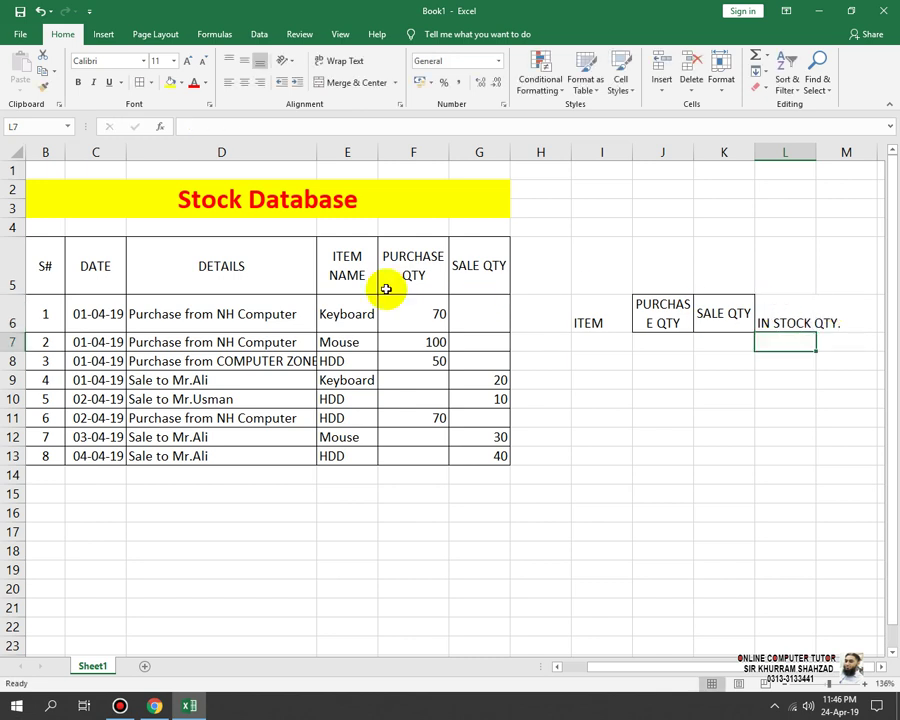
# Make rows 6–13 taller and widen column J to fit PURCHASE QTY
pyautogui.moveTo(12, 318); pyautogui.dragTo(16, 456)
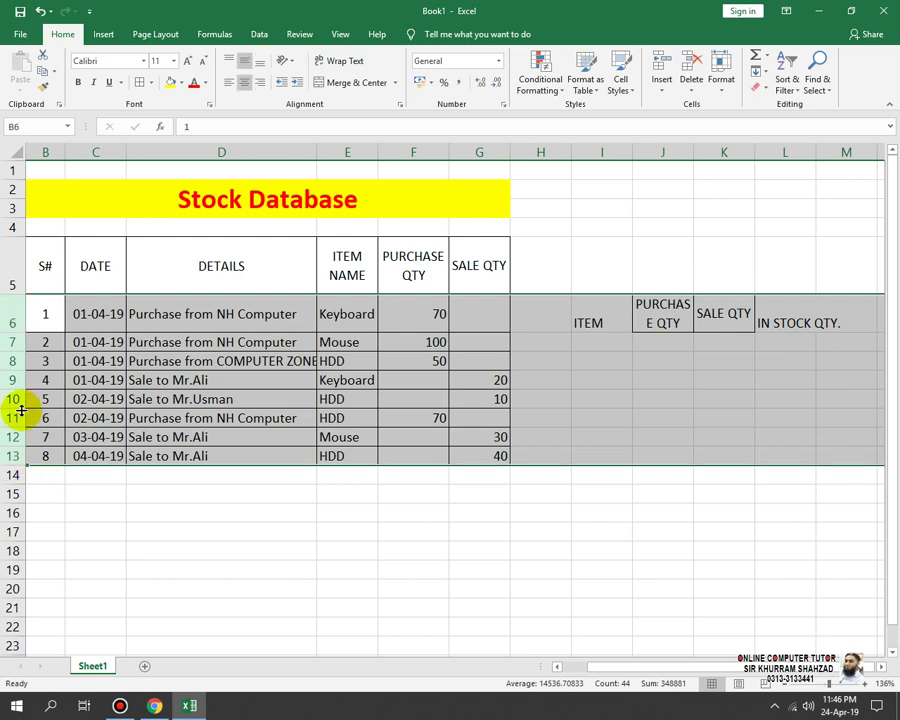
pyautogui.moveTo(20, 389); pyautogui.dragTo(16, 404)
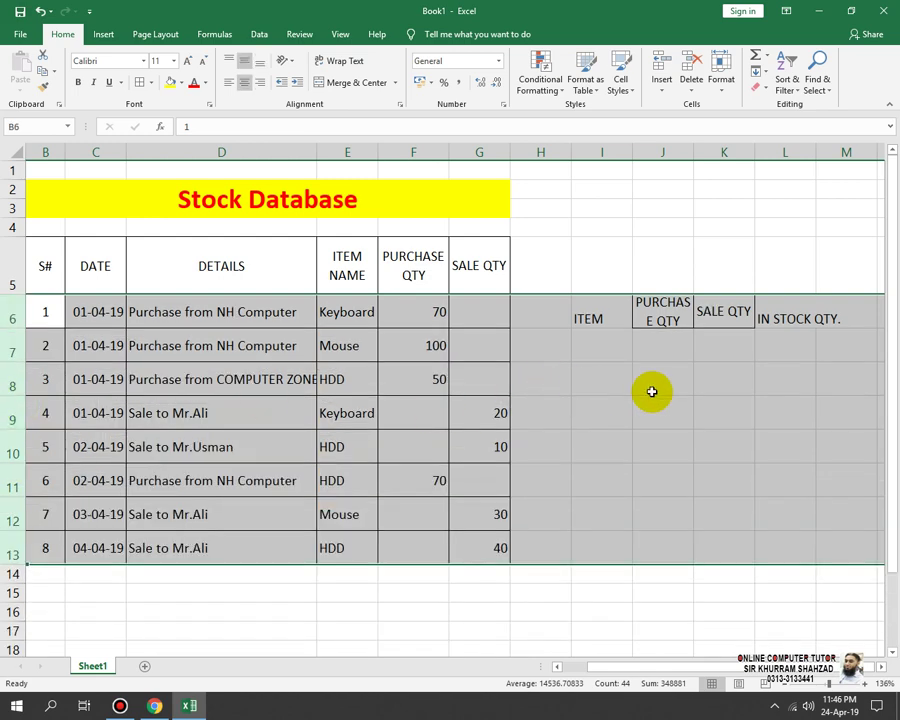
pyautogui.click(651, 390)
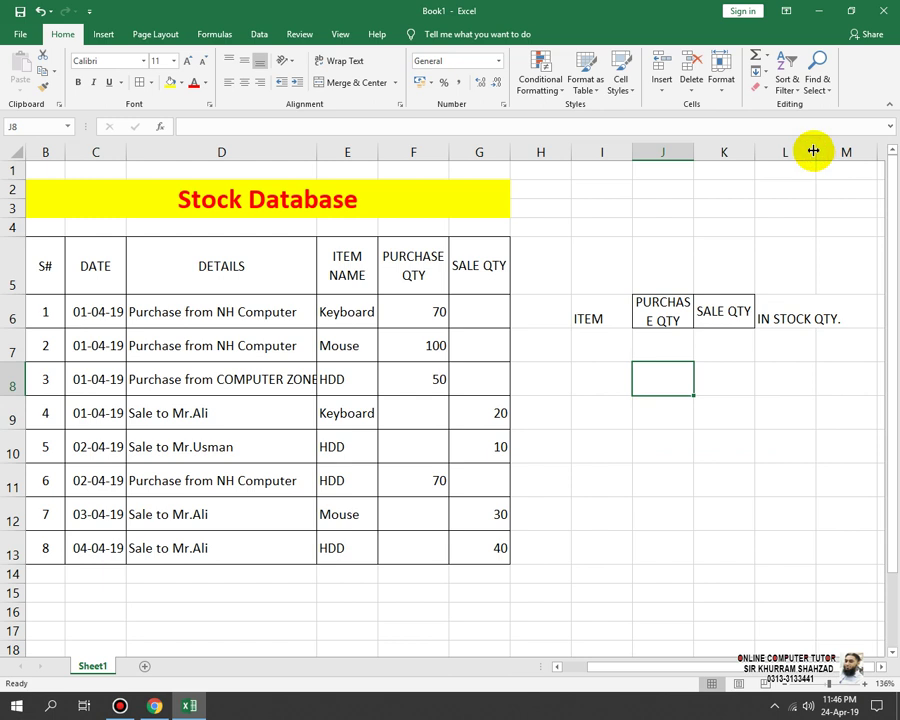
pyautogui.moveTo(693, 152); pyautogui.dragTo(705, 152)
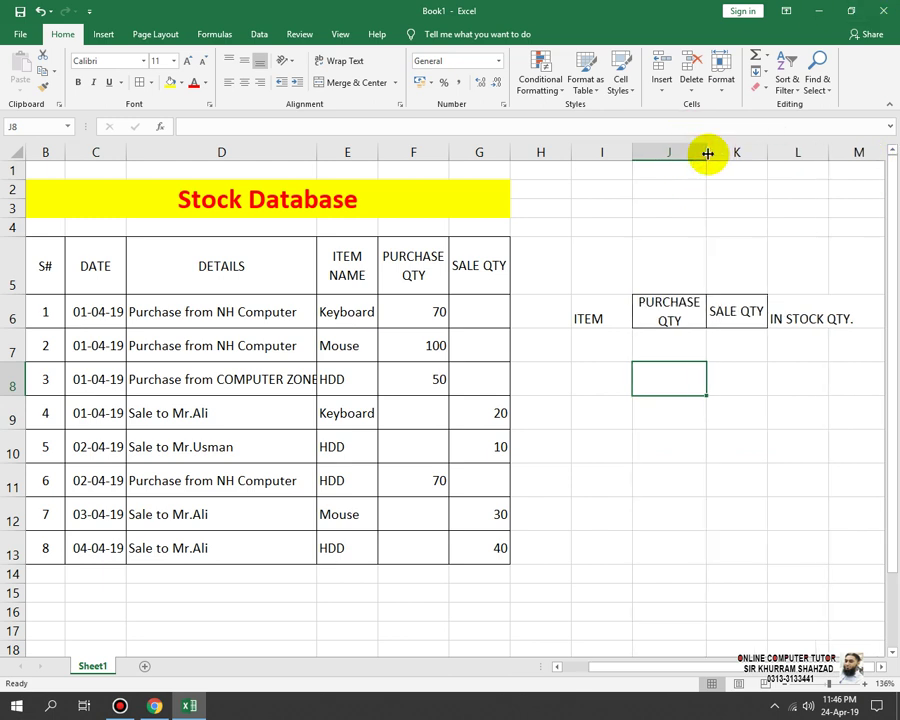
# Wrap the IN STOCK QTY. heading and centre headings I6:L6 horizontally and vertically
pyautogui.click(810, 302)
pyautogui.click(340, 61)
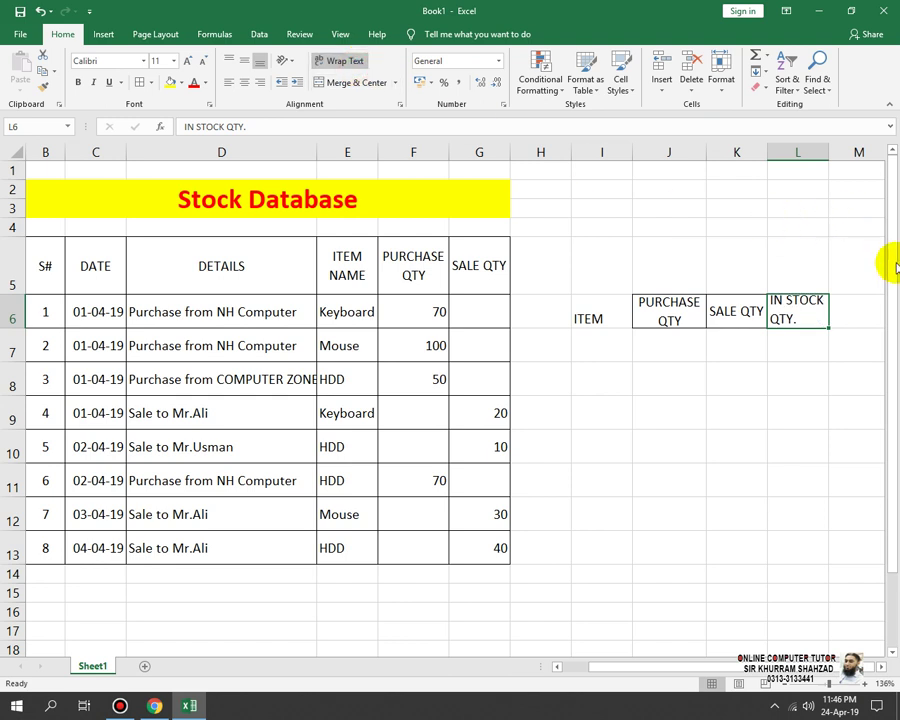
pyautogui.moveTo(793, 313); pyautogui.dragTo(592, 316)
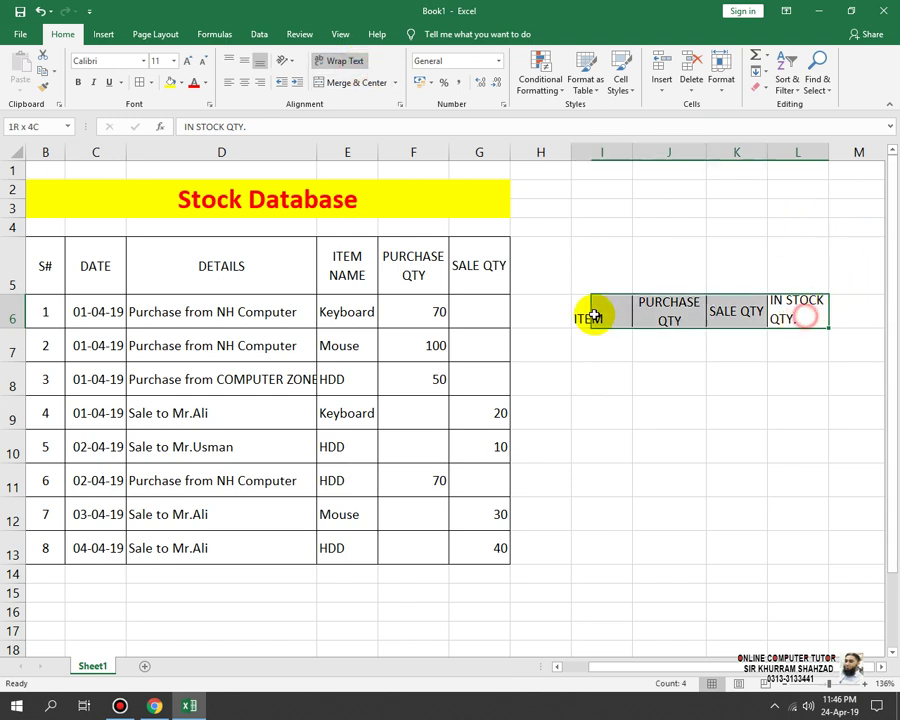
pyautogui.click(246, 83)
pyautogui.click(244, 61)
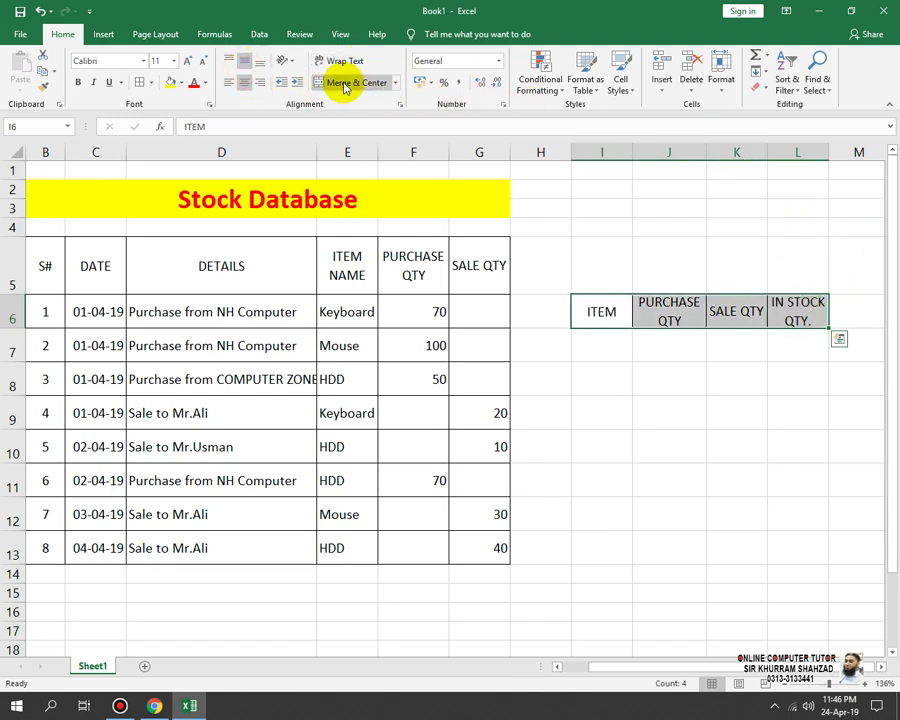
pyautogui.click(812, 347)
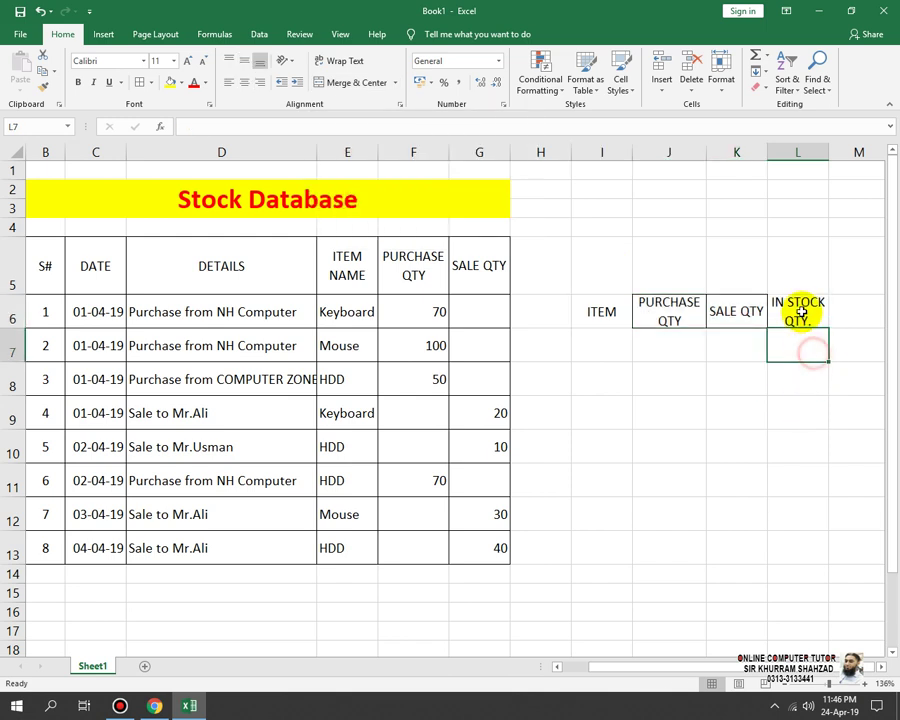
# Apply All Borders to the summary range I6:L9 and make heading row 6 taller
pyautogui.moveTo(801, 313); pyautogui.dragTo(600, 461)
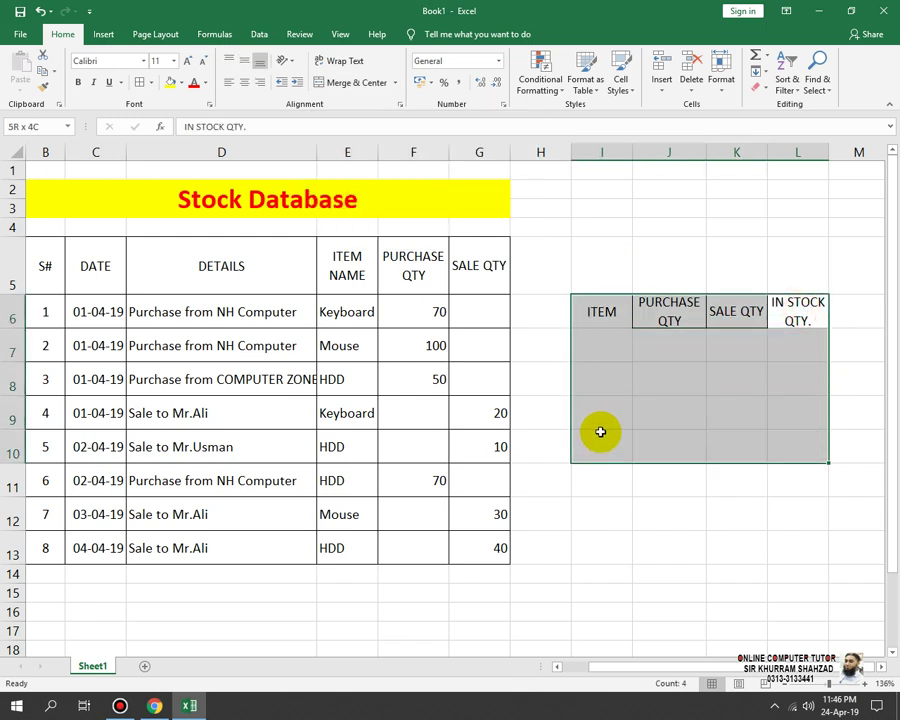
pyautogui.moveTo(600, 461); pyautogui.dragTo(597, 415)
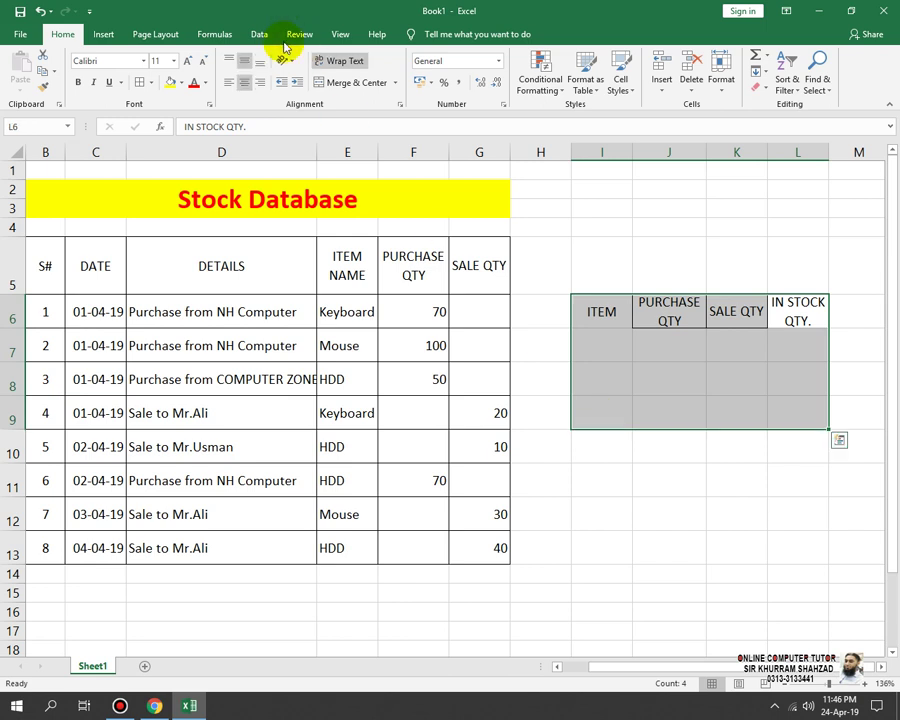
pyautogui.click(138, 81)
pyautogui.click(607, 372)
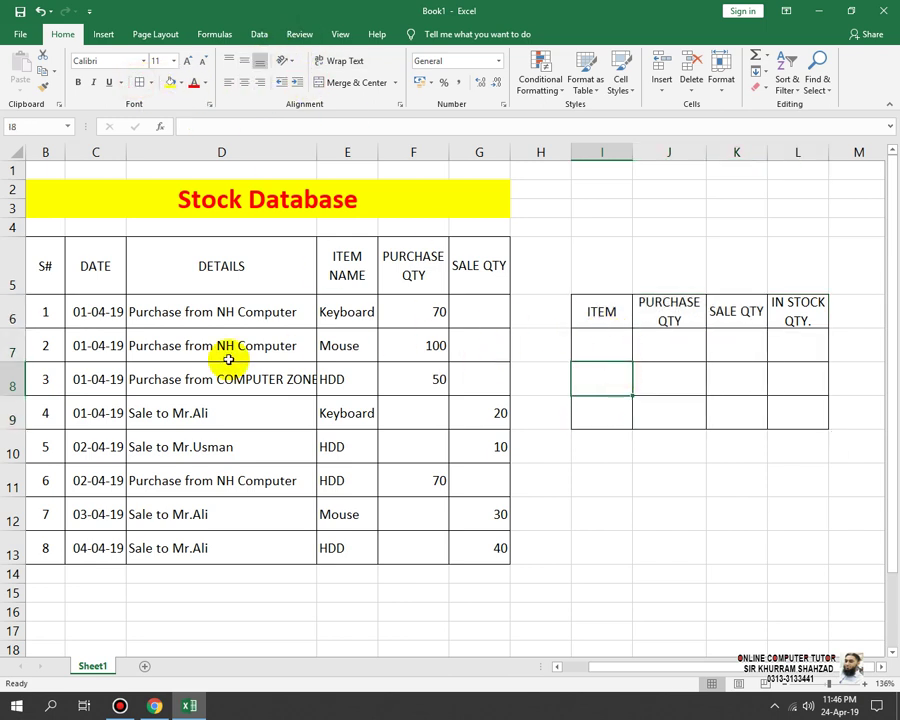
pyautogui.moveTo(20, 330); pyautogui.dragTo(20, 338)
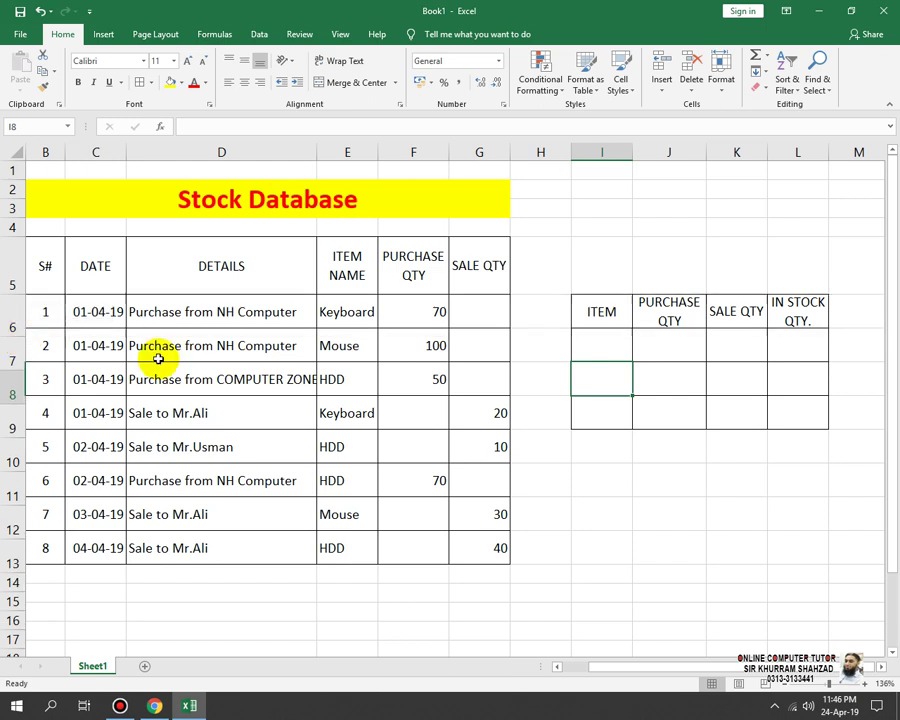
# Change the I6 heading to 'ITEM NAME' and wrap its text
pyautogui.click(593, 342)
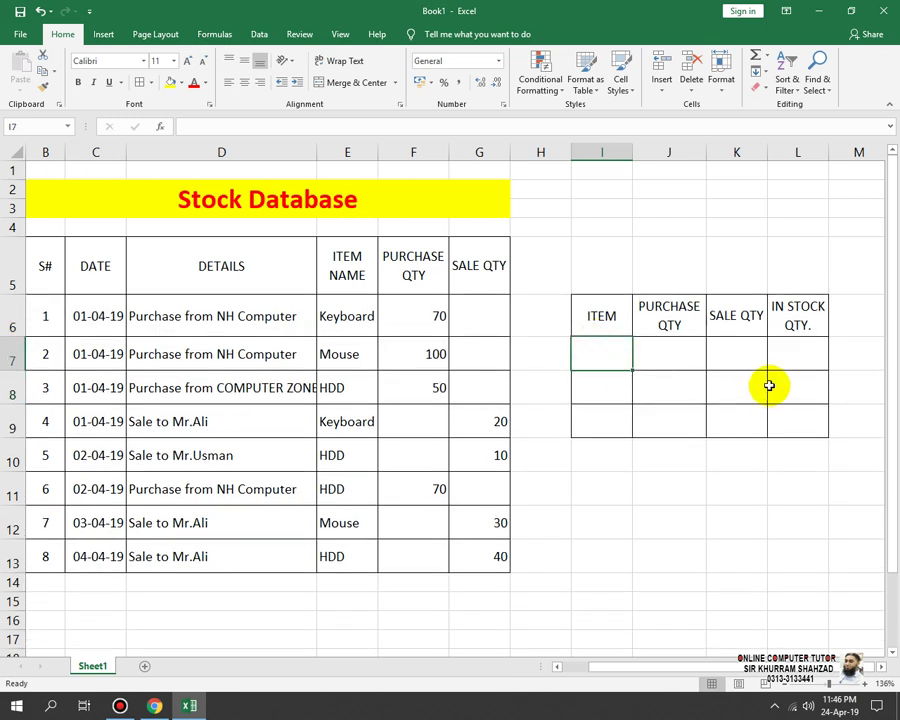
pyautogui.press('Up')
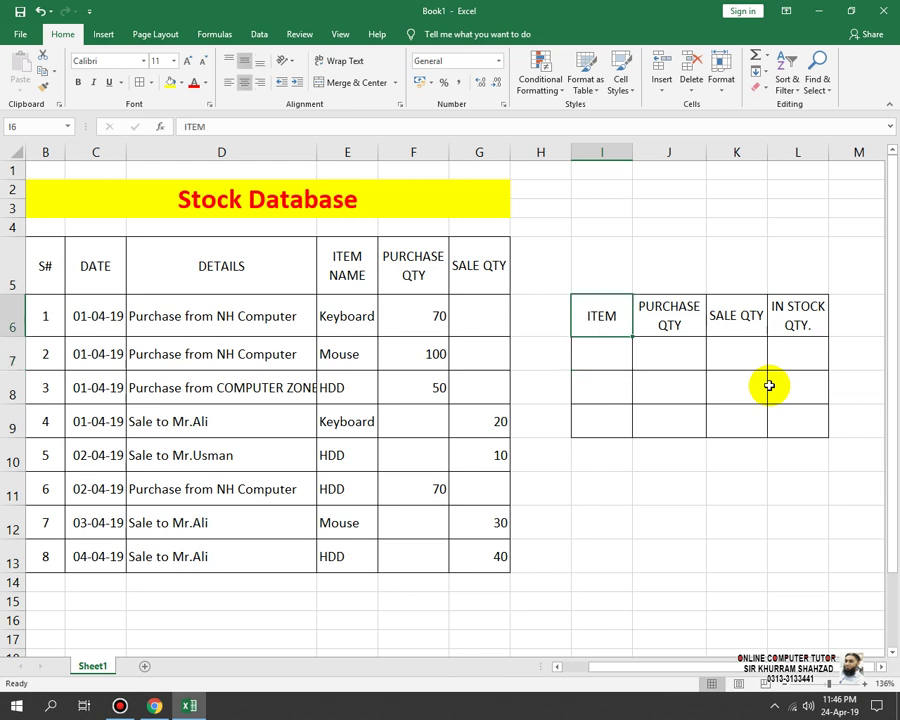
pyautogui.press('F2')
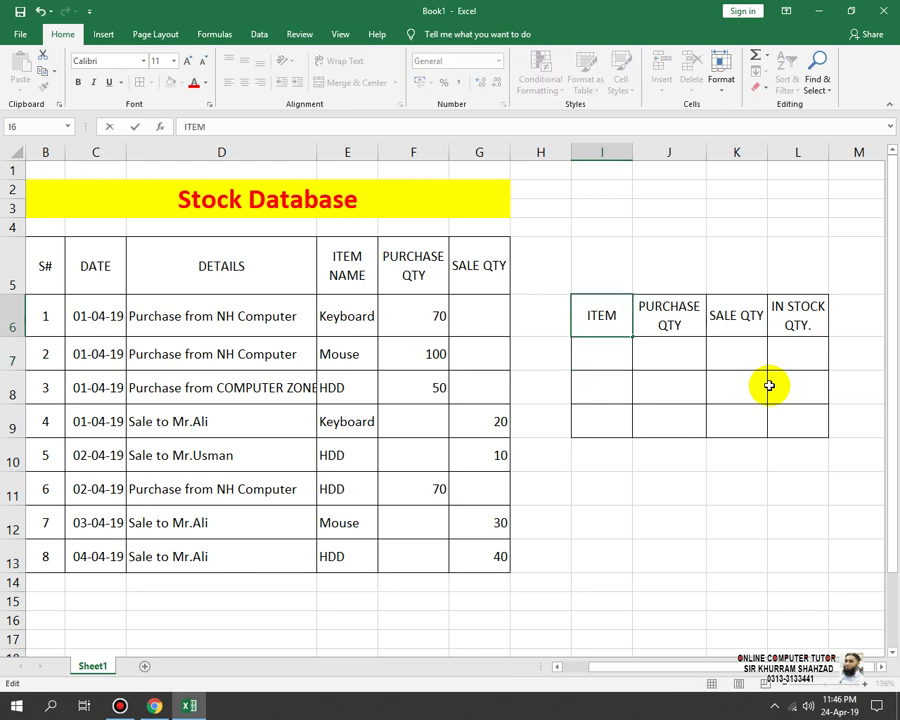
pyautogui.write(' NAME')
pyautogui.press('Return')
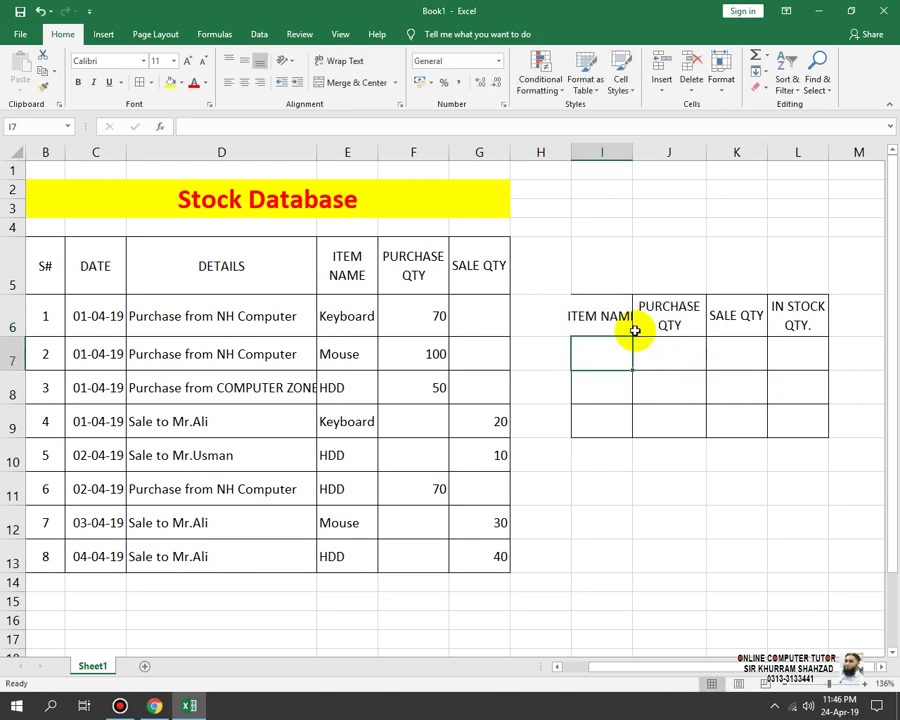
pyautogui.click(601, 316)
pyautogui.click(316, 61)
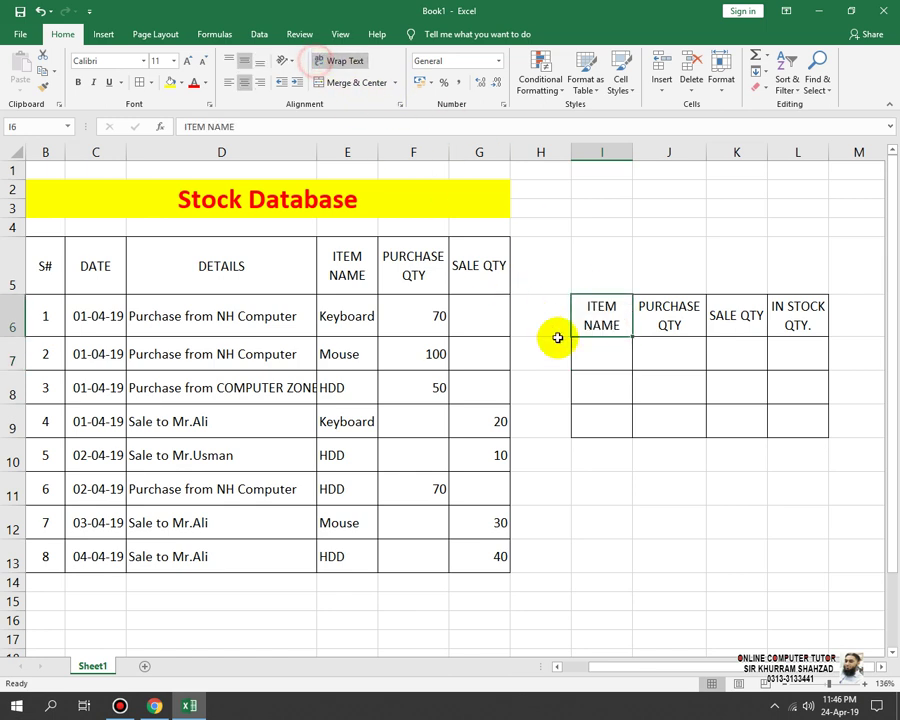
# Enter KEYBOARD, MOUSE and HDD in I7:I9 and widen column I to fit
pyautogui.click(612, 363)
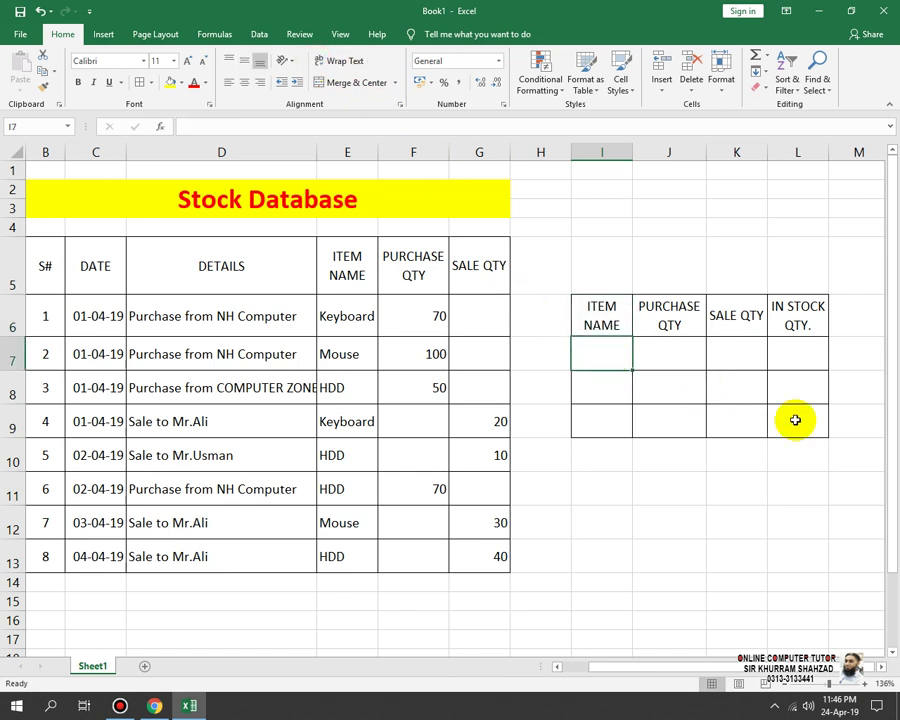
pyautogui.write('KEYBOAR')
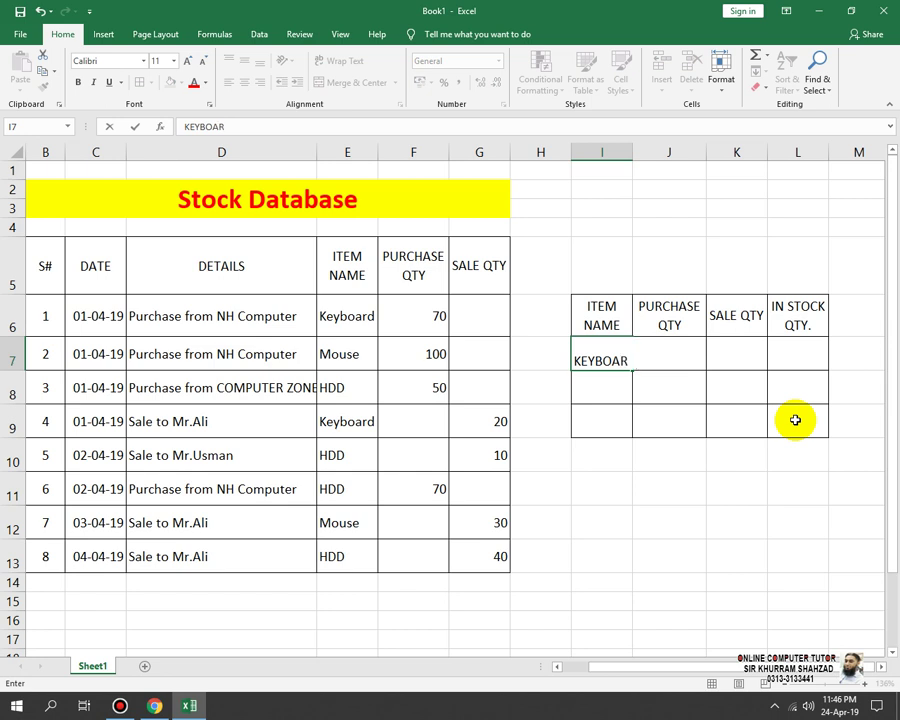
pyautogui.write('D')
pyautogui.press('Return')
pyautogui.write('MOU')
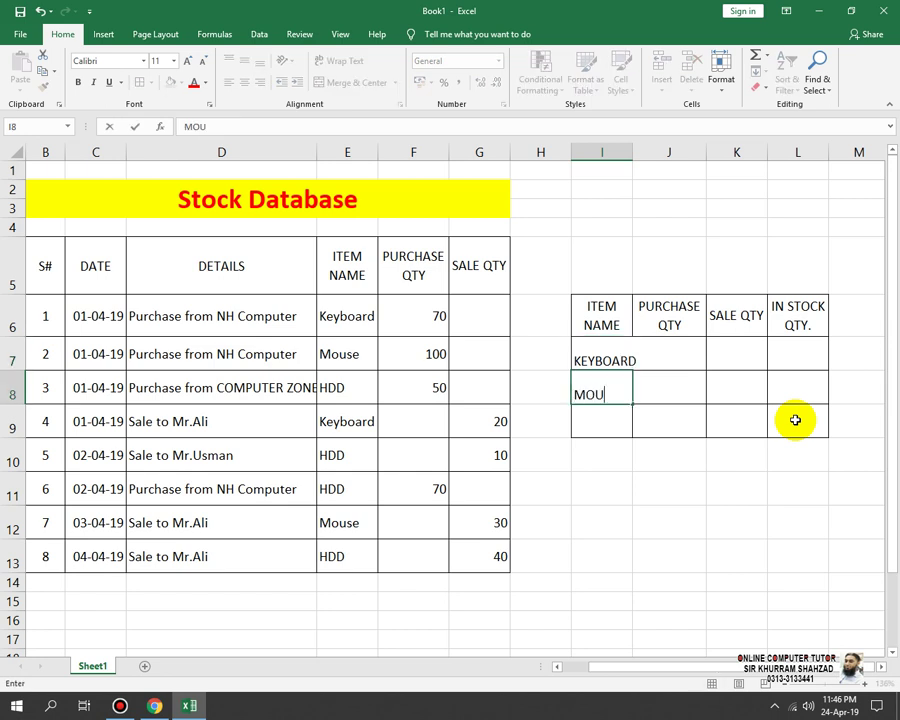
pyautogui.write('SE')
pyautogui.press('Return')
pyautogui.write('HD')
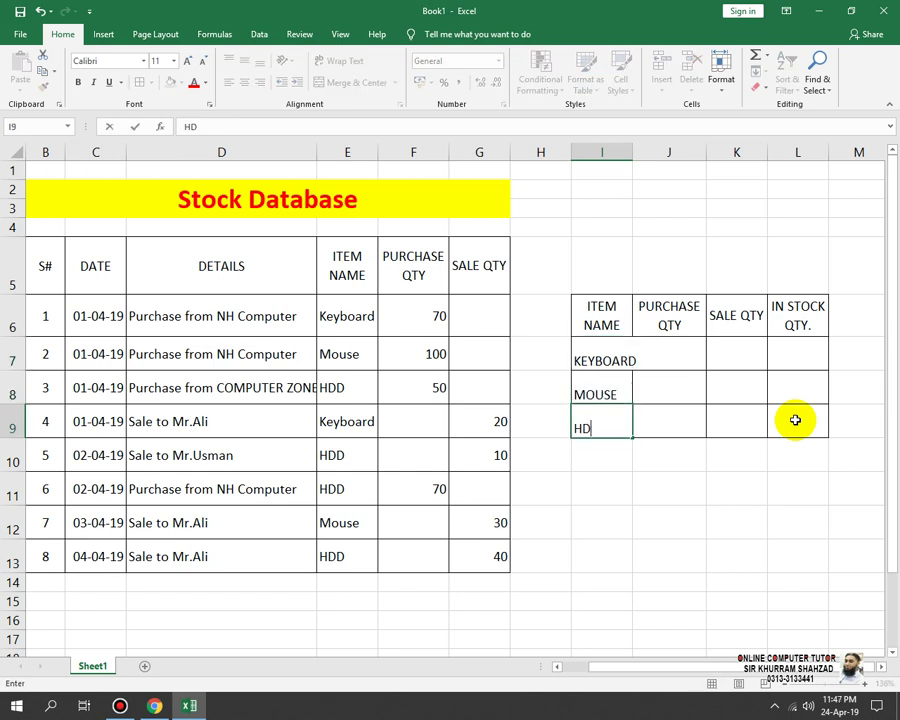
pyautogui.write('D')
pyautogui.press('Return')
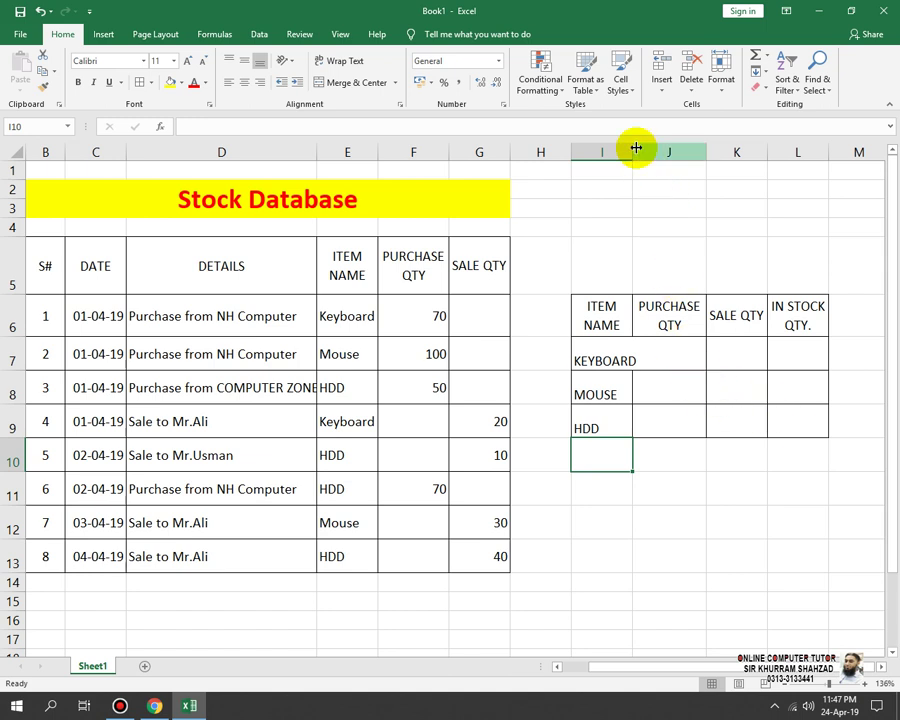
pyautogui.moveTo(633, 150); pyautogui.dragTo(641, 150)
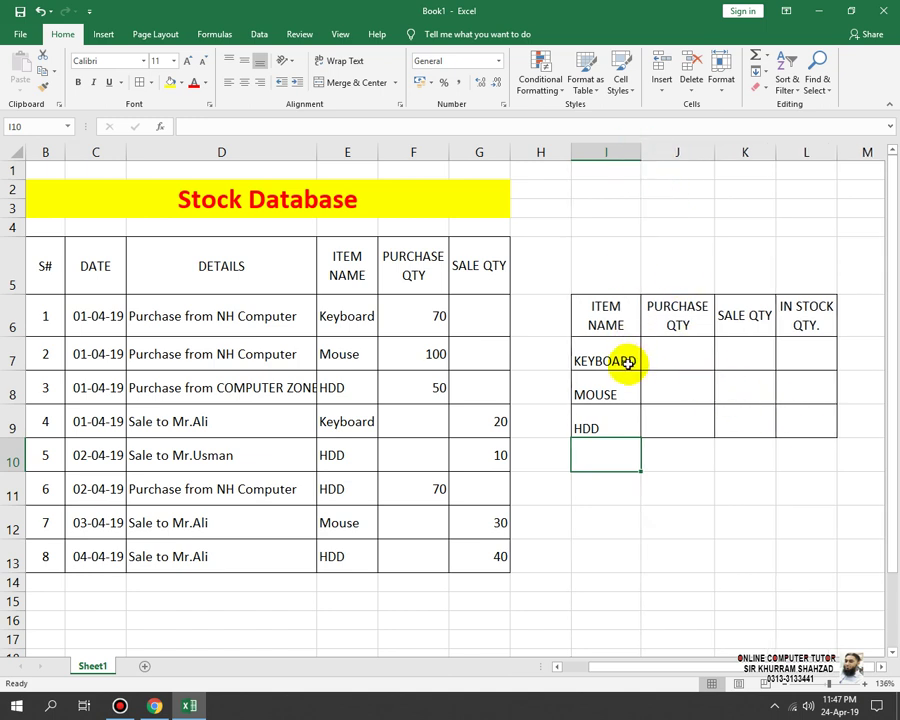
pyautogui.click(676, 352)
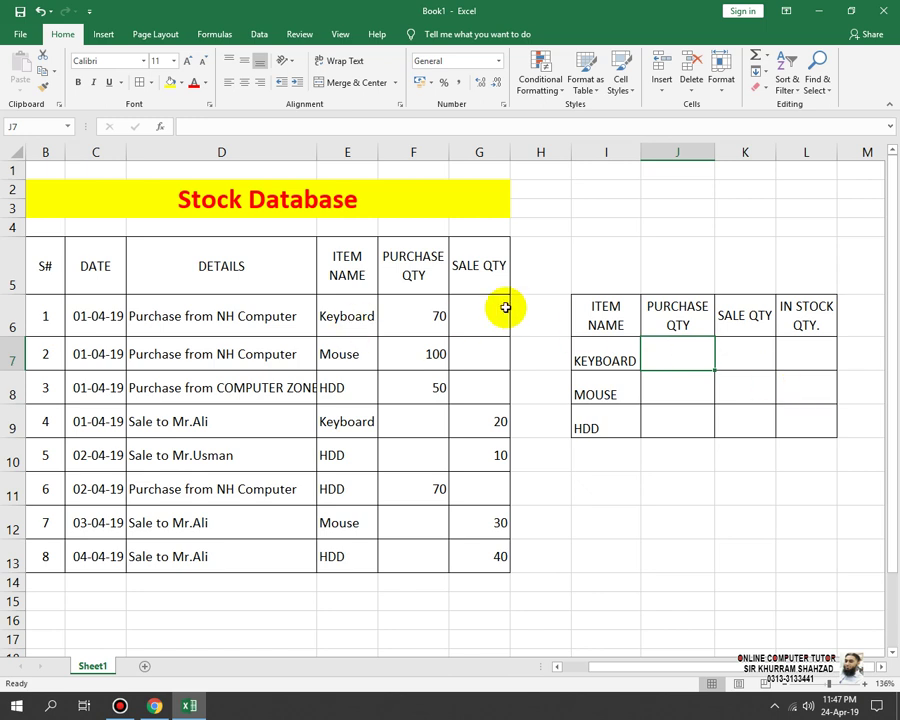
pyautogui.click(430, 314)
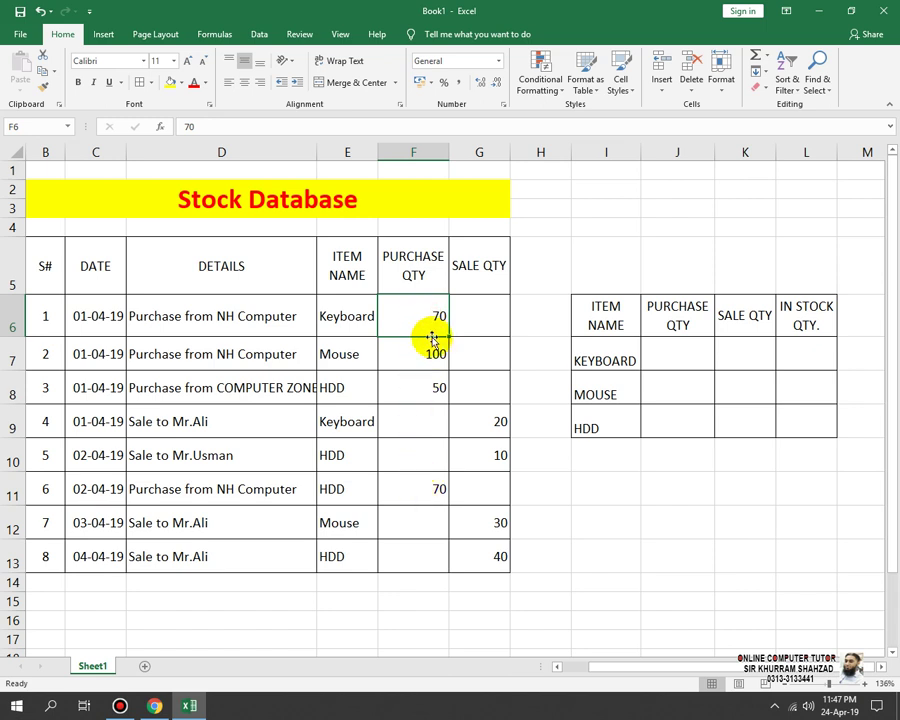
pyautogui.click(494, 421)
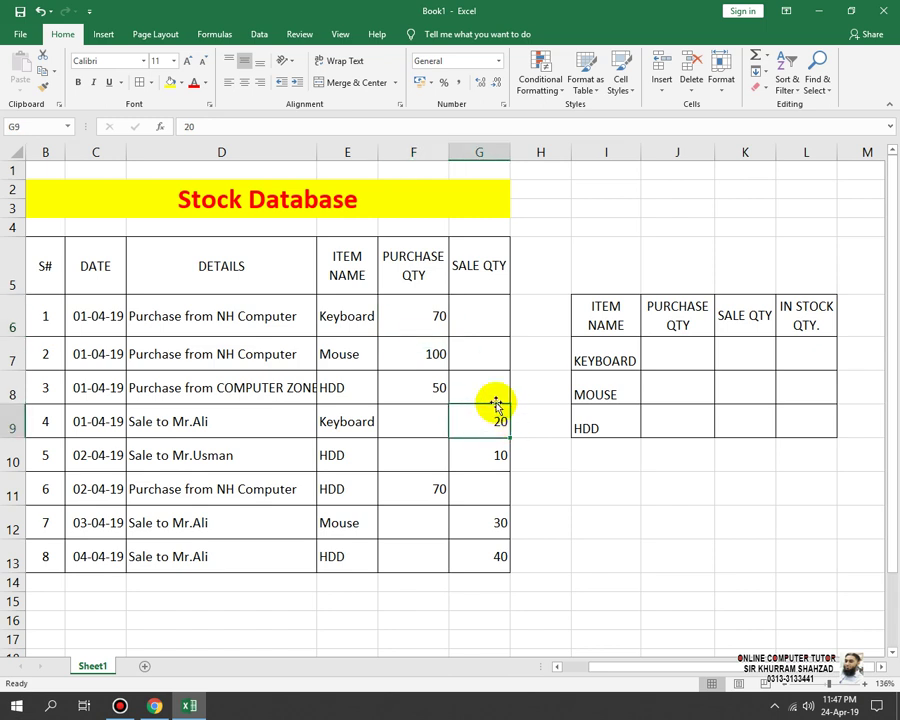
pyautogui.click(365, 421)
pyautogui.click(482, 419)
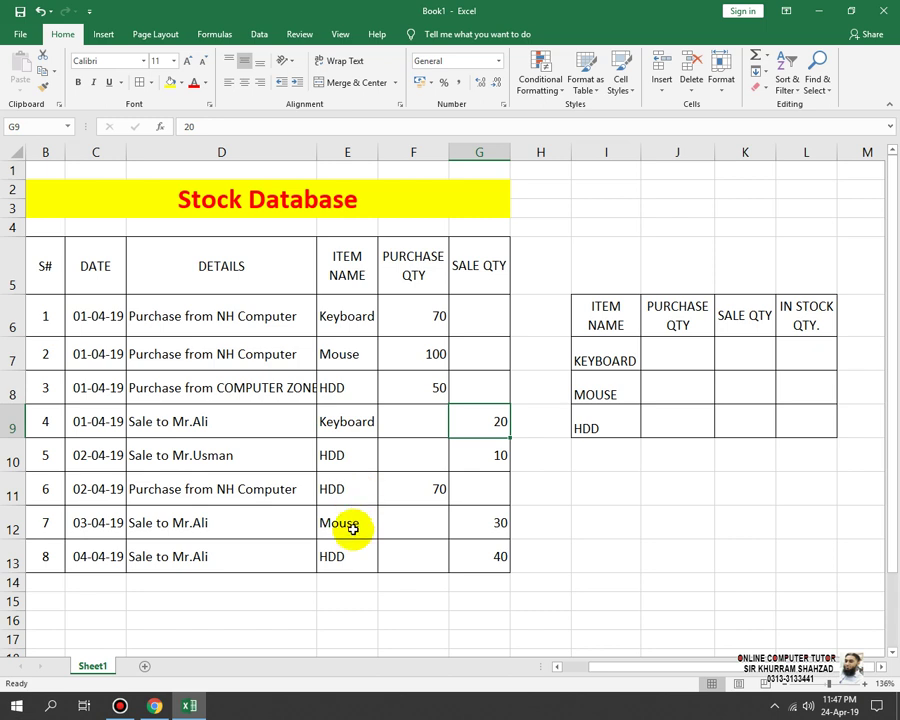
pyautogui.click(349, 560)
pyautogui.click(481, 530)
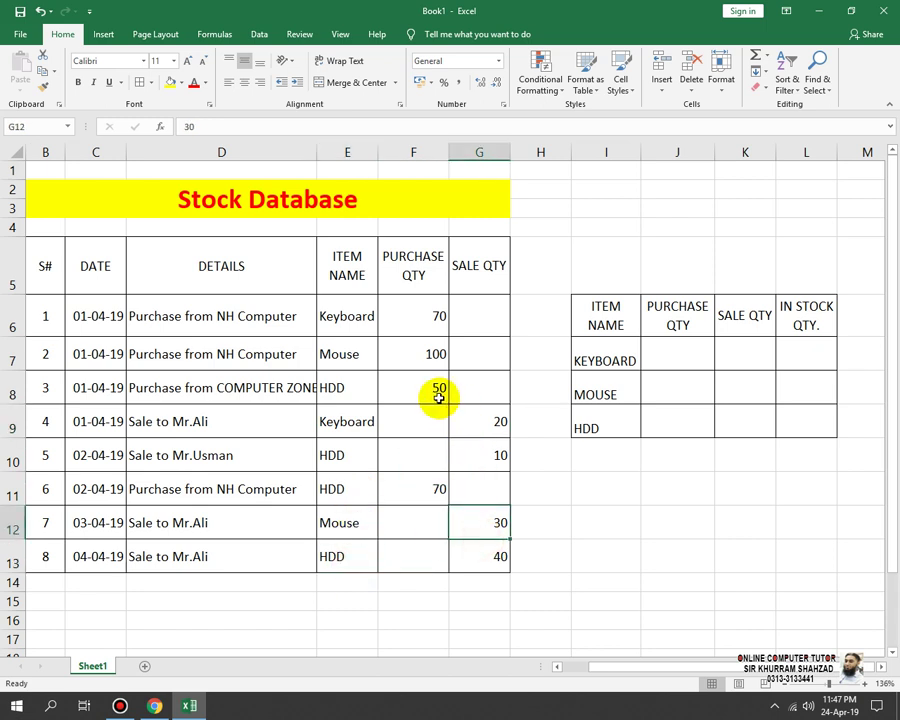
pyautogui.click(502, 458)
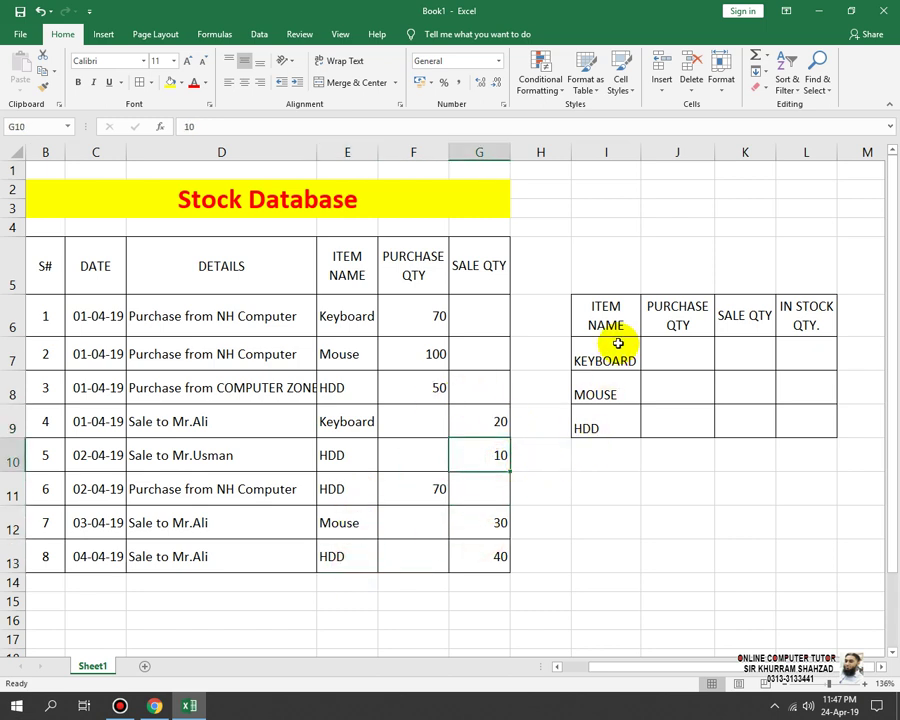
pyautogui.click(668, 355)
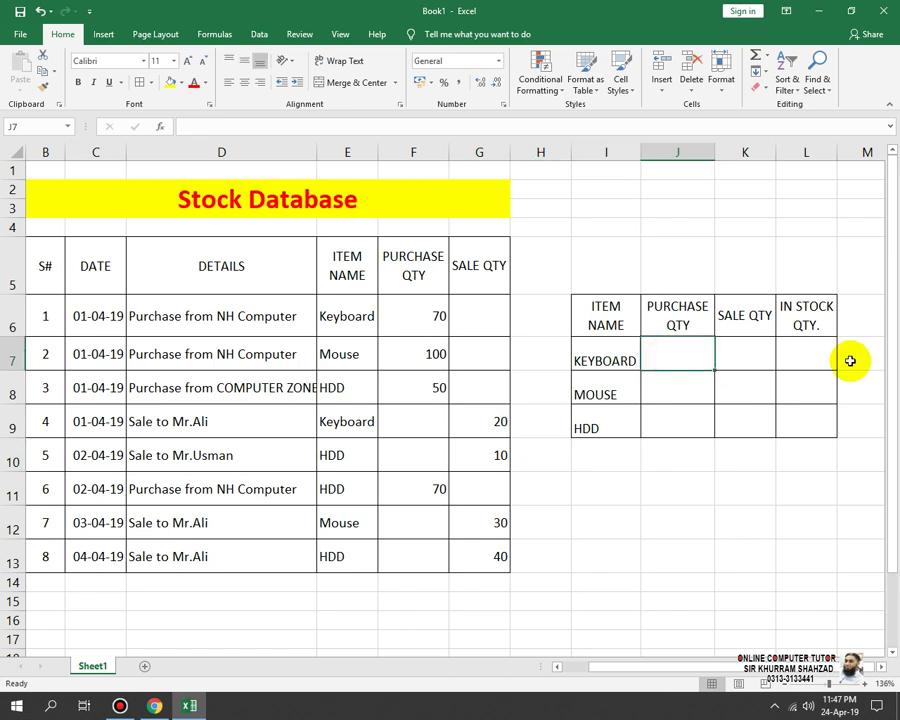
# Enter =SUMIF(E6:E13,I7,F6:F13) in J7 to total KEYBOARD purchases (70)
pyautogui.write('=')
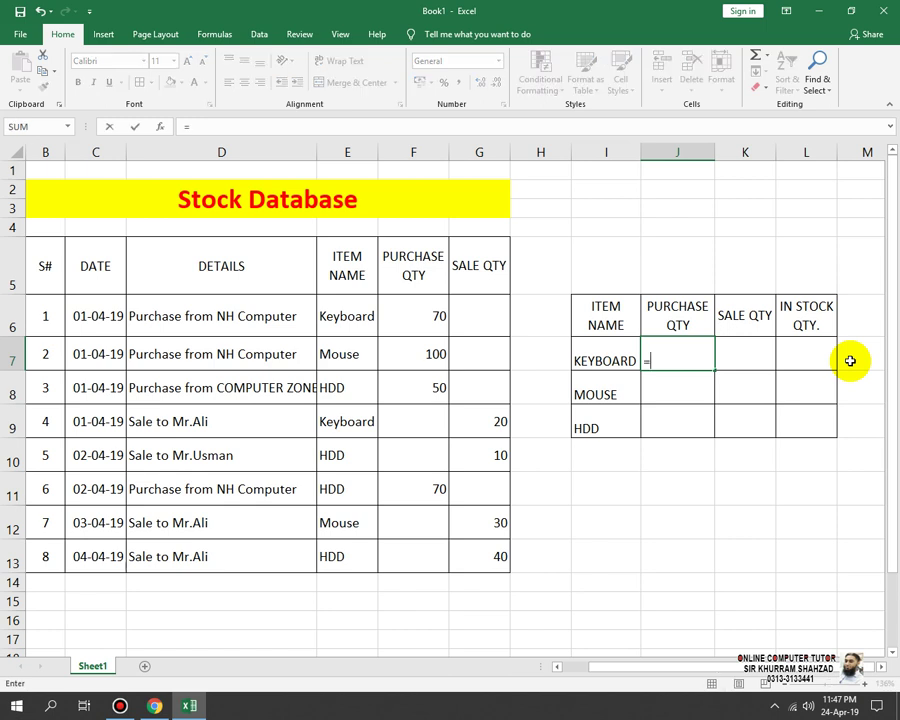
pyautogui.write('SUMIF')
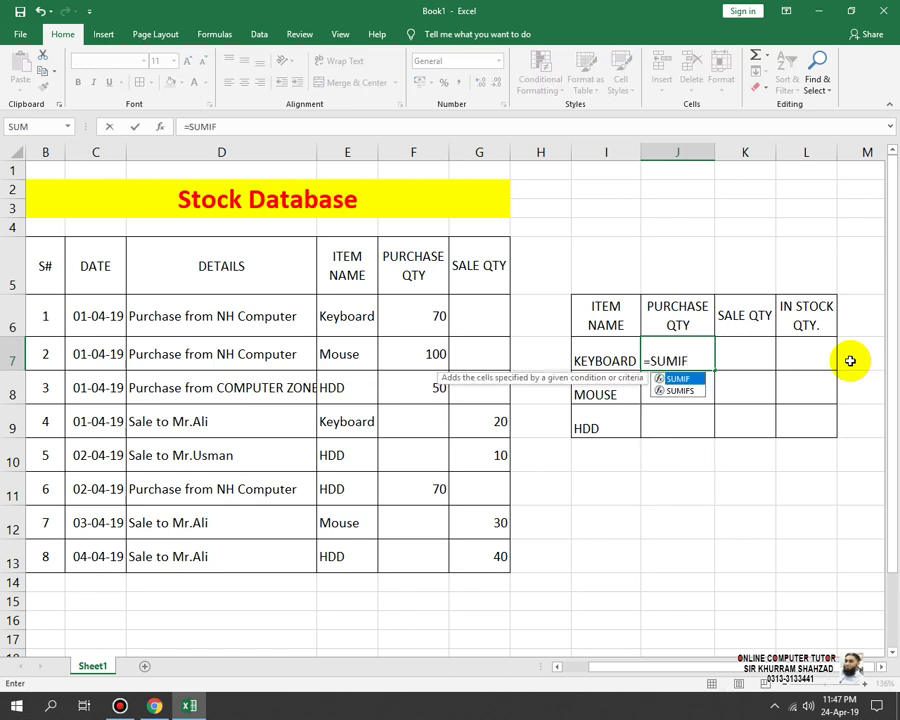
pyautogui.write('(')
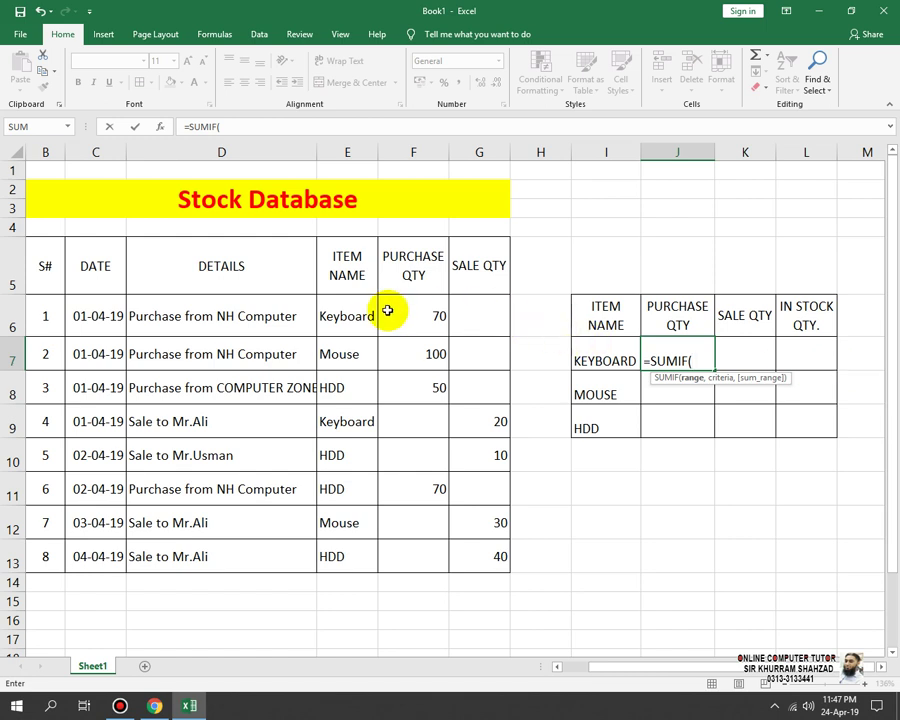
pyautogui.moveTo(347, 309); pyautogui.dragTo(336, 548)
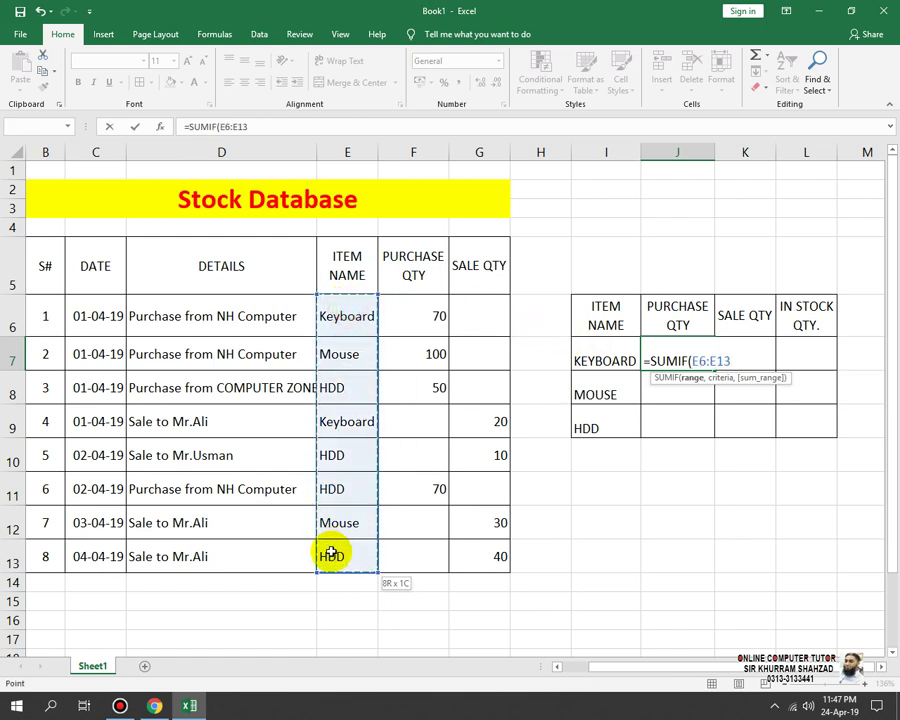
pyautogui.write(',')
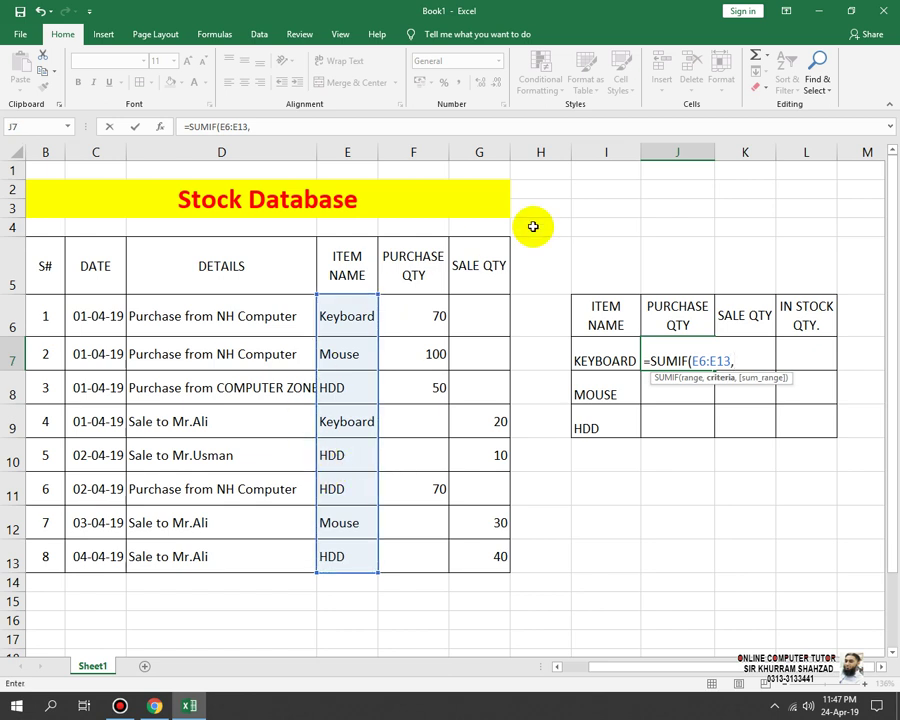
pyautogui.click(603, 361)
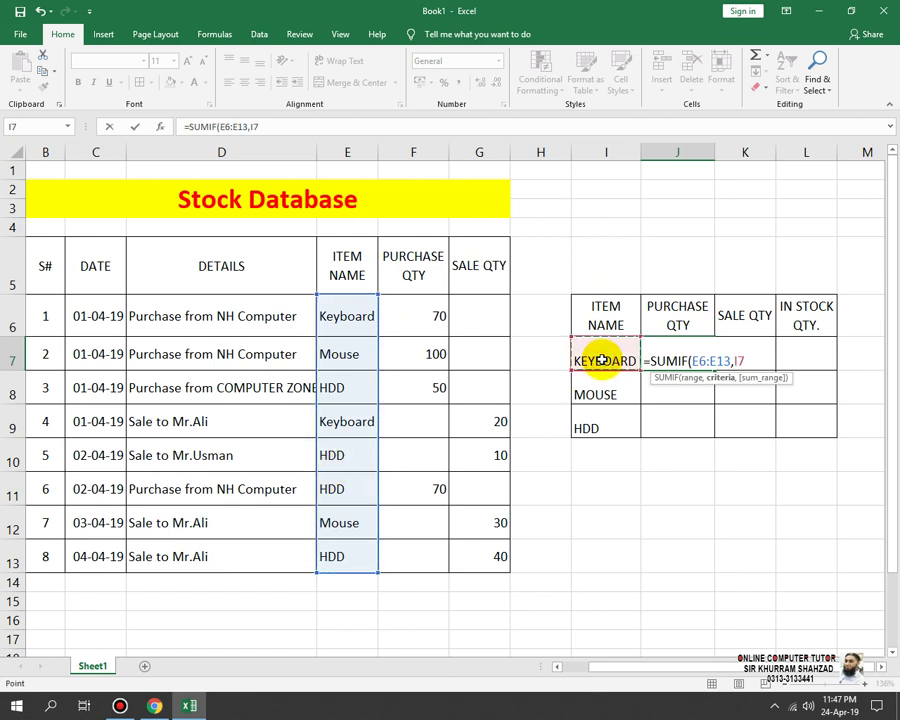
pyautogui.write(',')
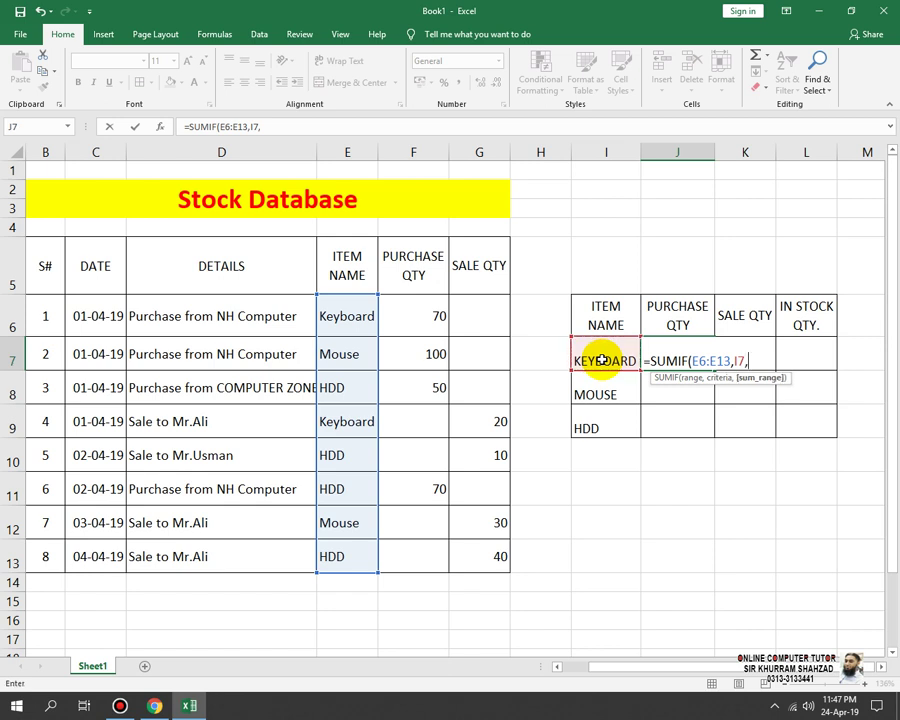
pyautogui.moveTo(418, 305); pyautogui.dragTo(421, 546)
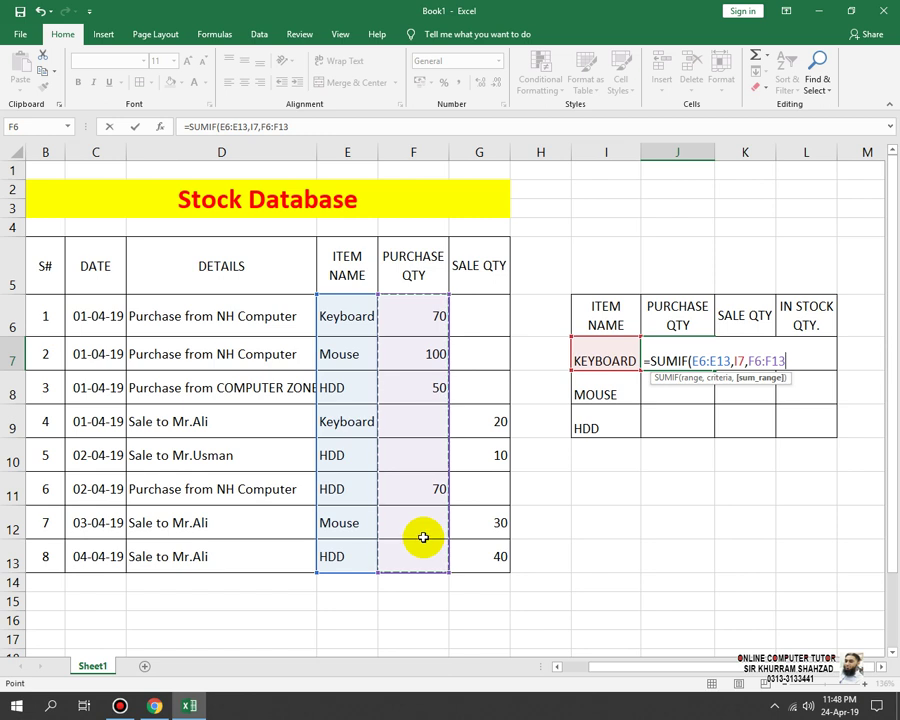
pyautogui.write(')')
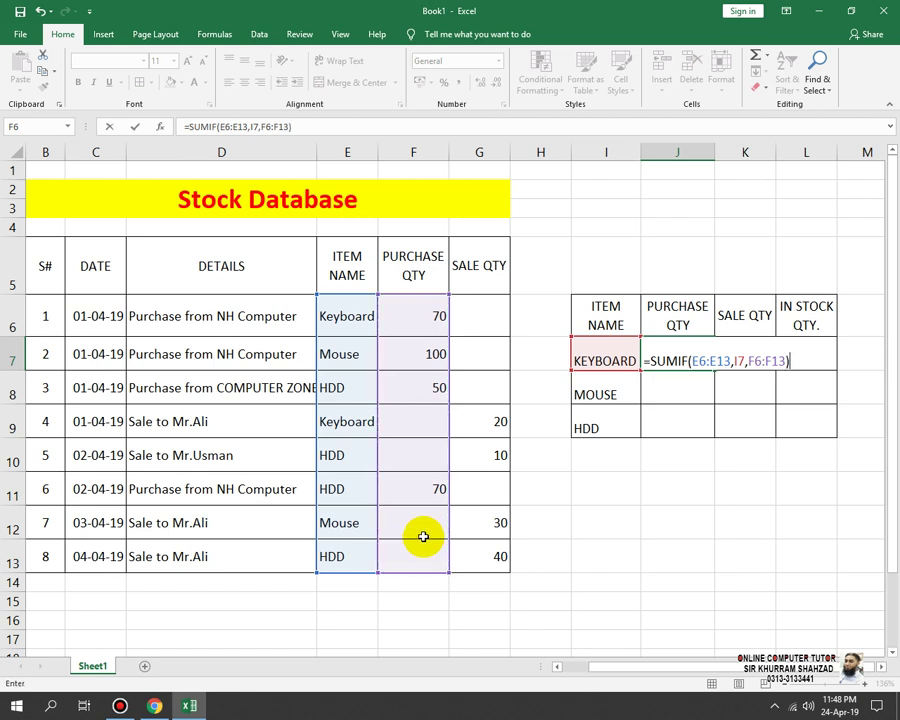
pyautogui.press('Return')
# Copy the purchase formula down to J9, giving 100 for MOUSE and 120 for HDD
pyautogui.click(680, 335)
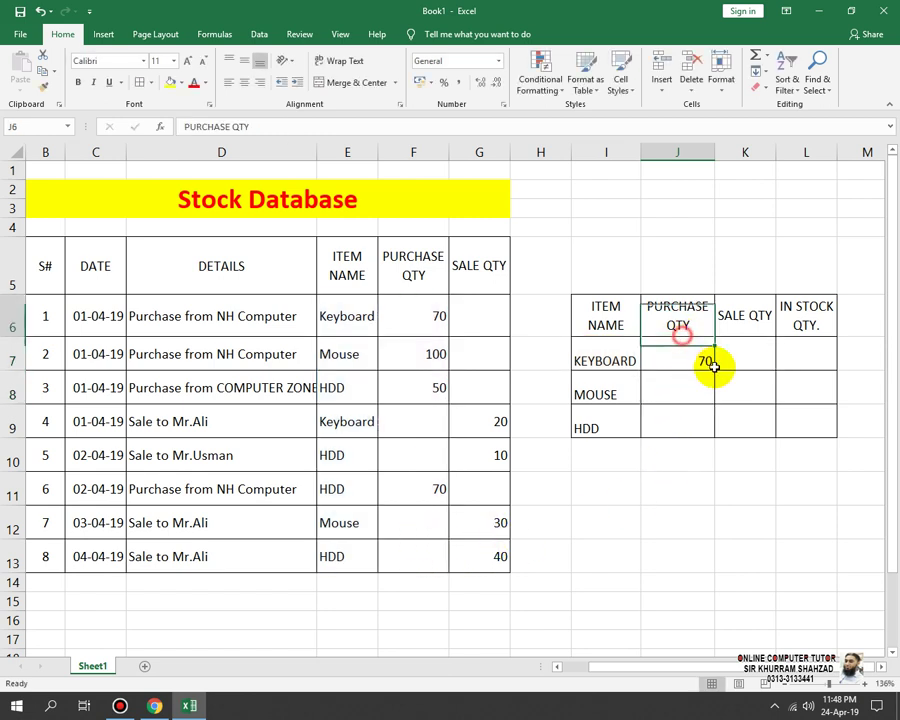
pyautogui.click(668, 360)
pyautogui.moveTo(713, 369); pyautogui.dragTo(716, 432)
pyautogui.click(688, 518)
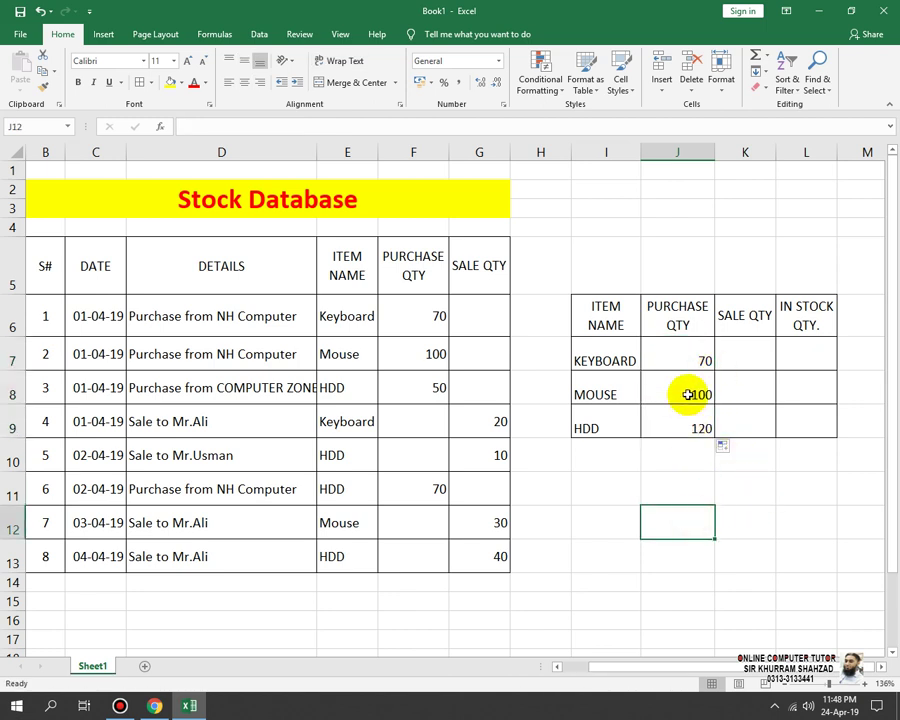
pyautogui.click(688, 394)
pyautogui.click(646, 426)
pyautogui.click(733, 354)
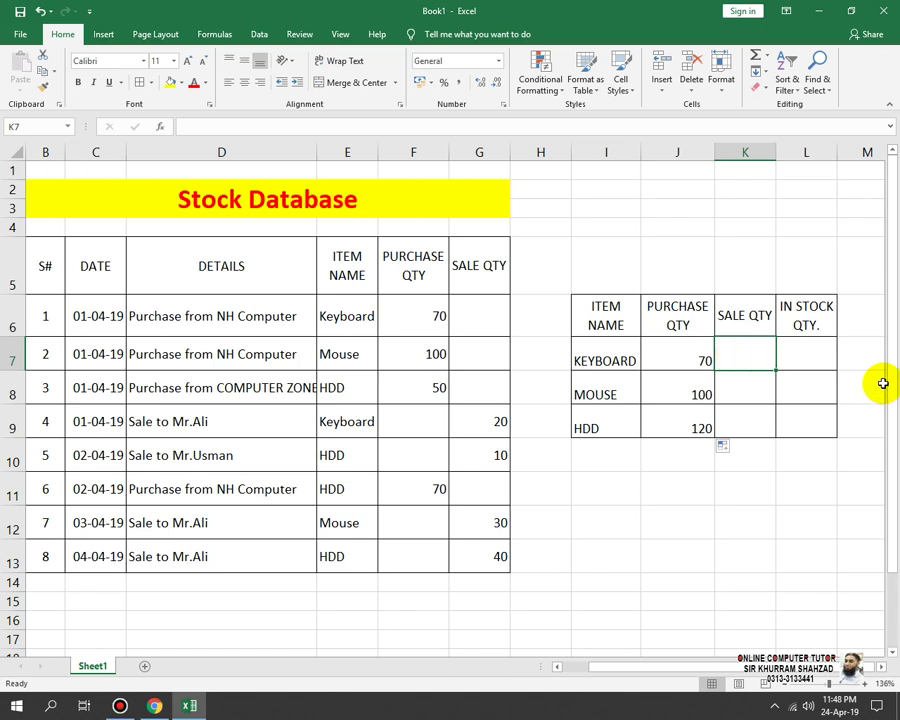
# Enter =SUMIF(E6:E13,I7,G6:G13) in K7 and copy it down to K9 for MOUSE and HDD
pyautogui.write('=SUMI')
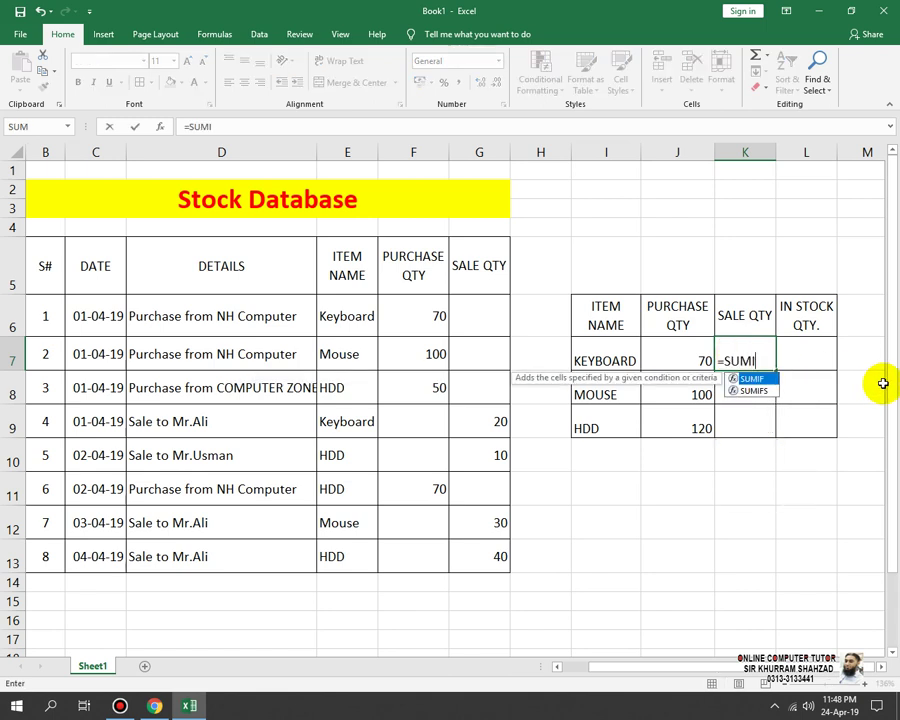
pyautogui.write('F(')
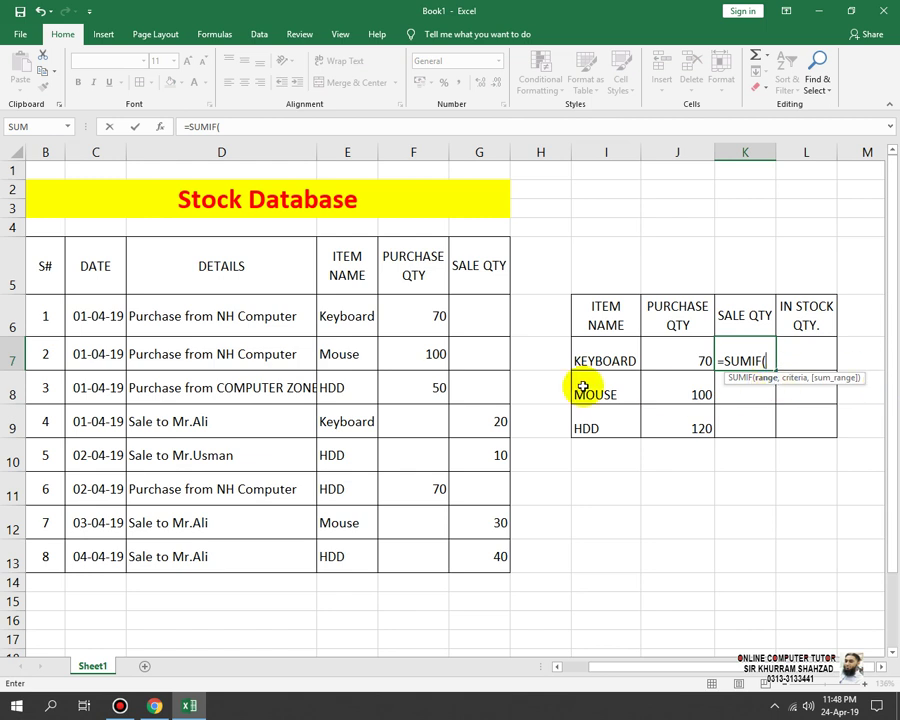
pyautogui.moveTo(350, 314); pyautogui.dragTo(346, 554)
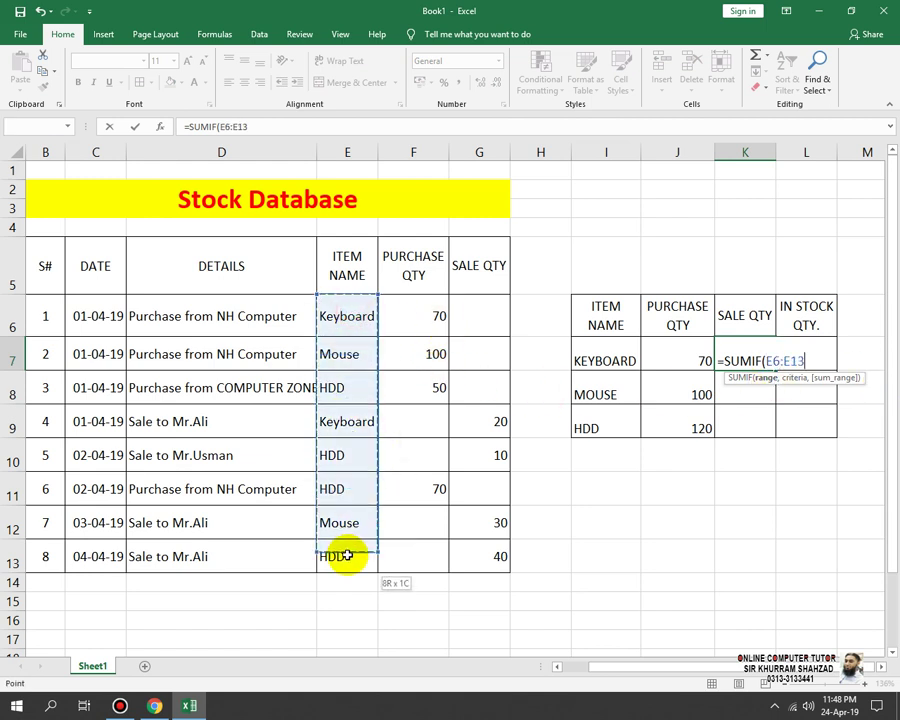
pyautogui.write(',')
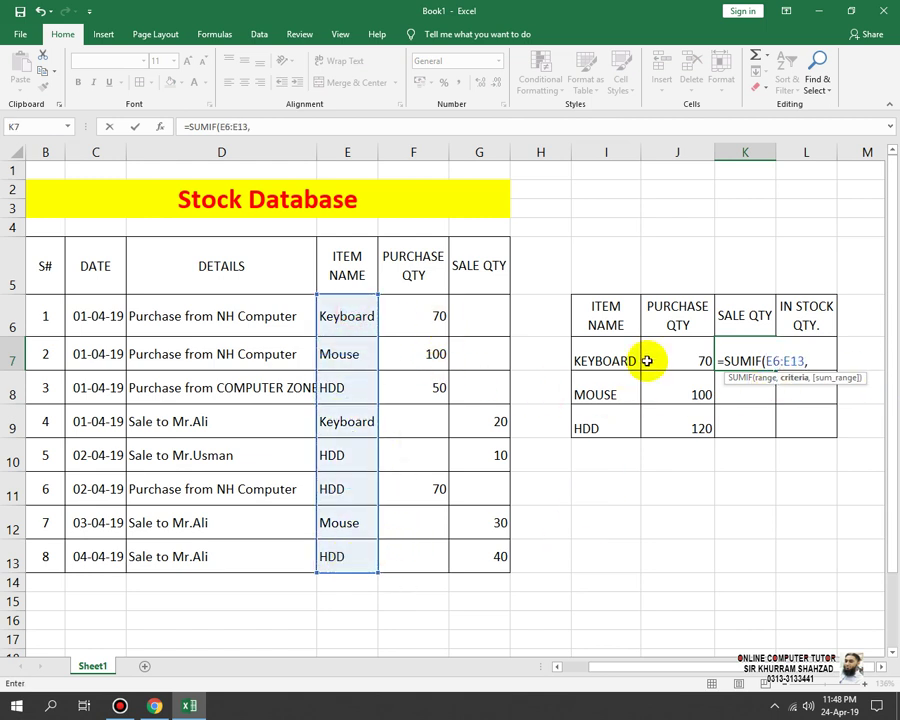
pyautogui.click(598, 354)
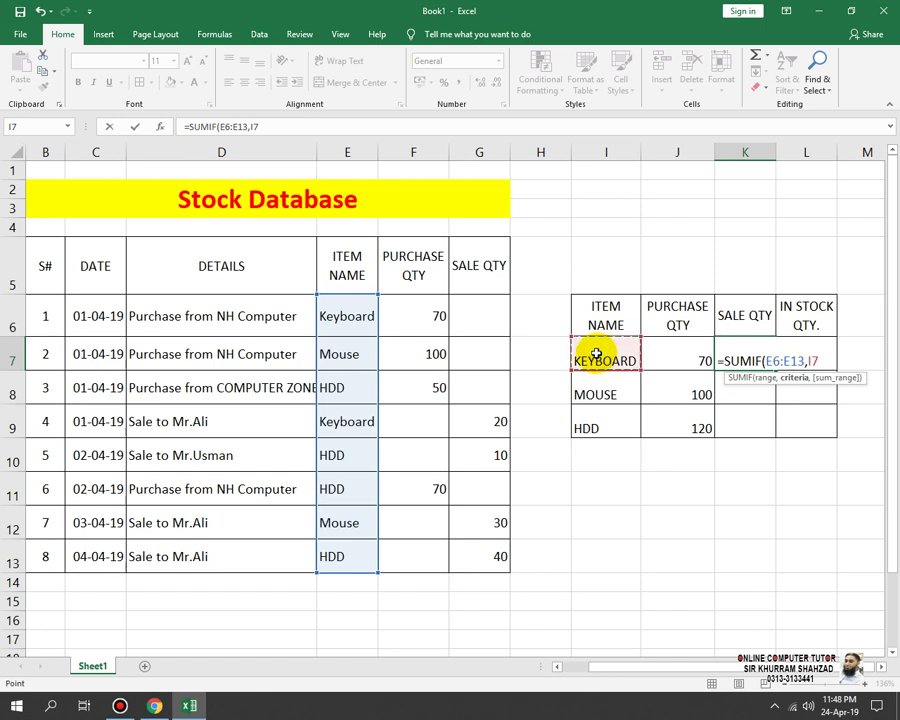
pyautogui.write(',')
pyautogui.moveTo(490, 316); pyautogui.dragTo(492, 553)
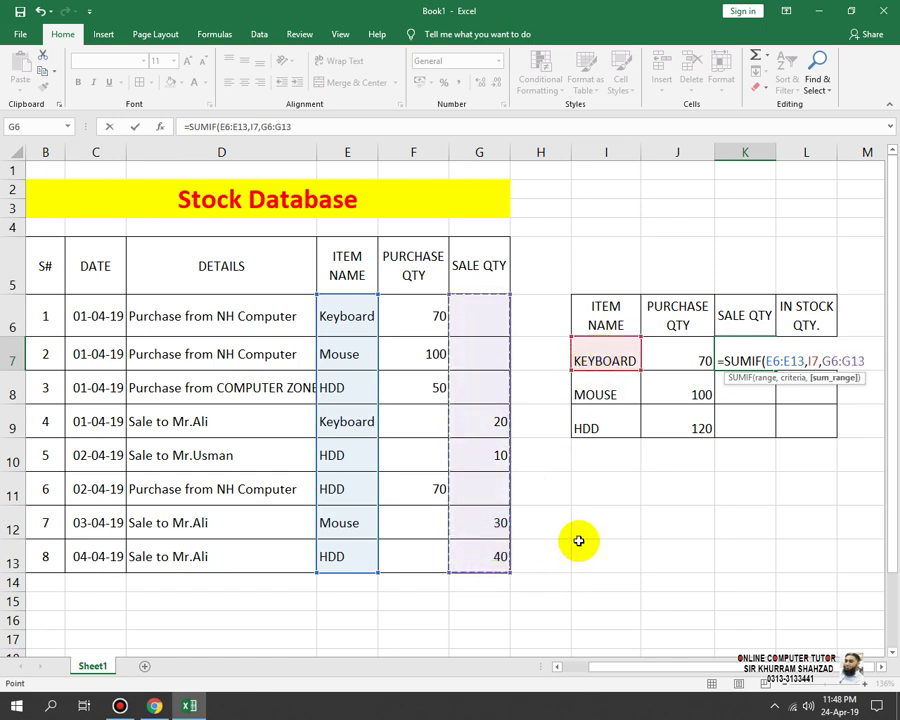
pyautogui.write(')')
pyautogui.press('Return')
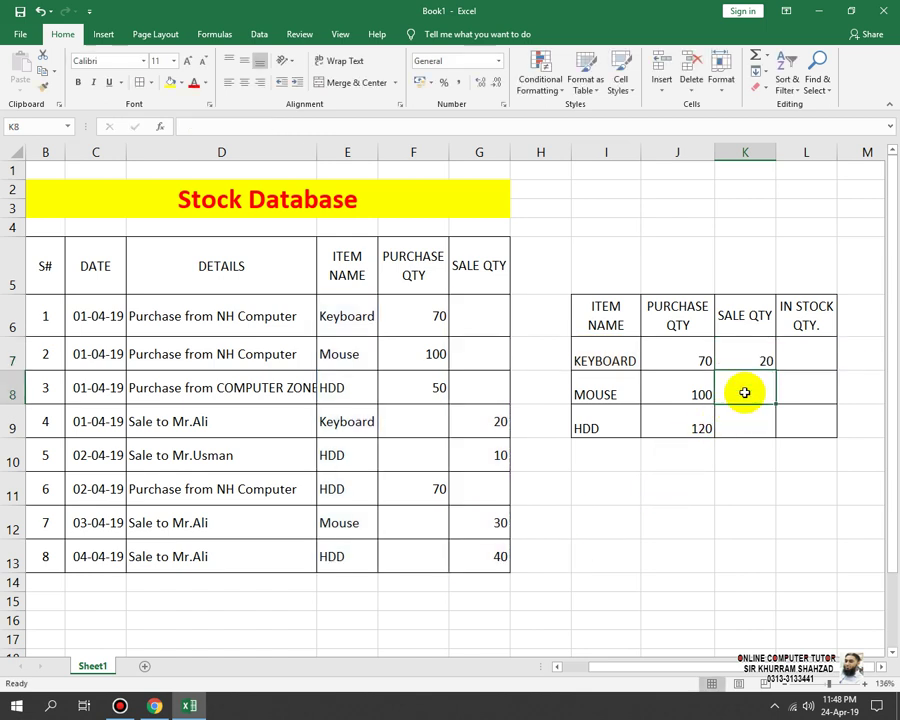
pyautogui.click(762, 357)
pyautogui.moveTo(777, 370); pyautogui.dragTo(771, 449)
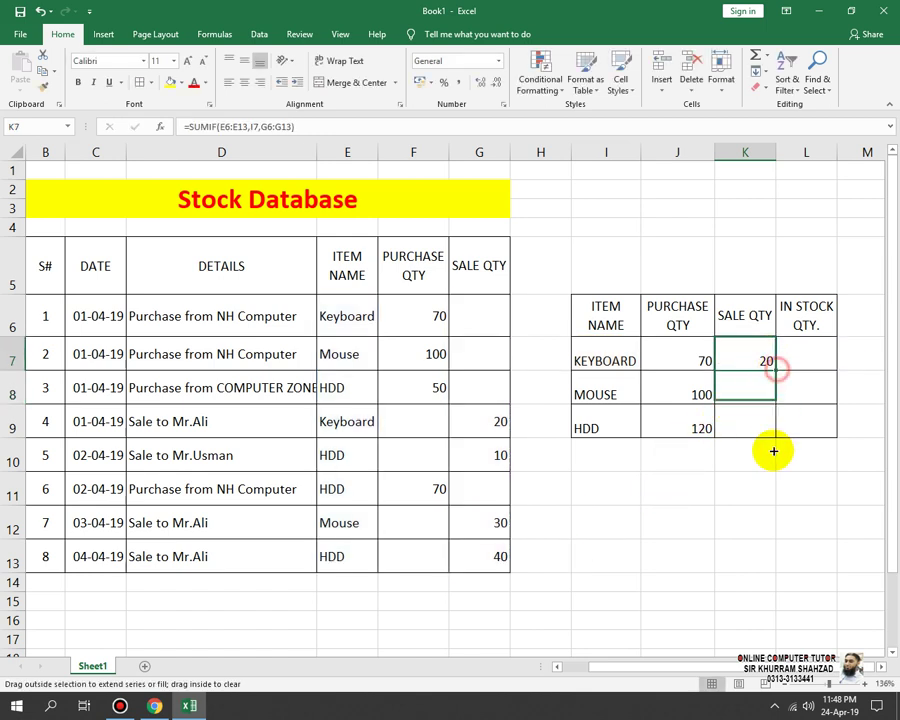
# Enter =J7-K7 in L7 and copy it down to L9, giving 50, 70 and 70
pyautogui.click(811, 359)
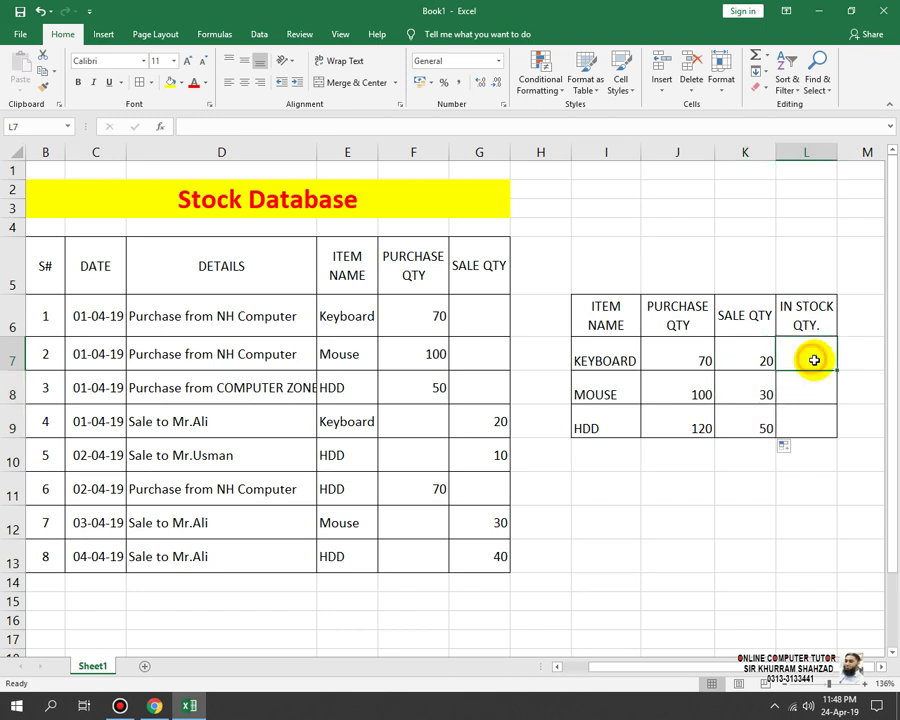
pyautogui.write('=')
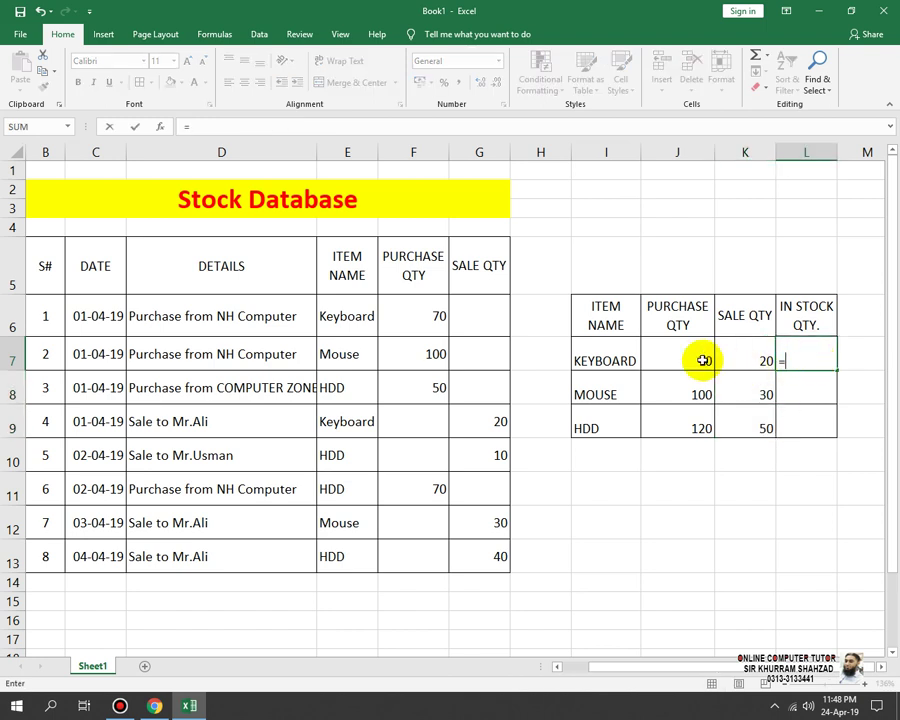
pyautogui.click(692, 360)
pyautogui.write('-')
pyautogui.click(760, 358)
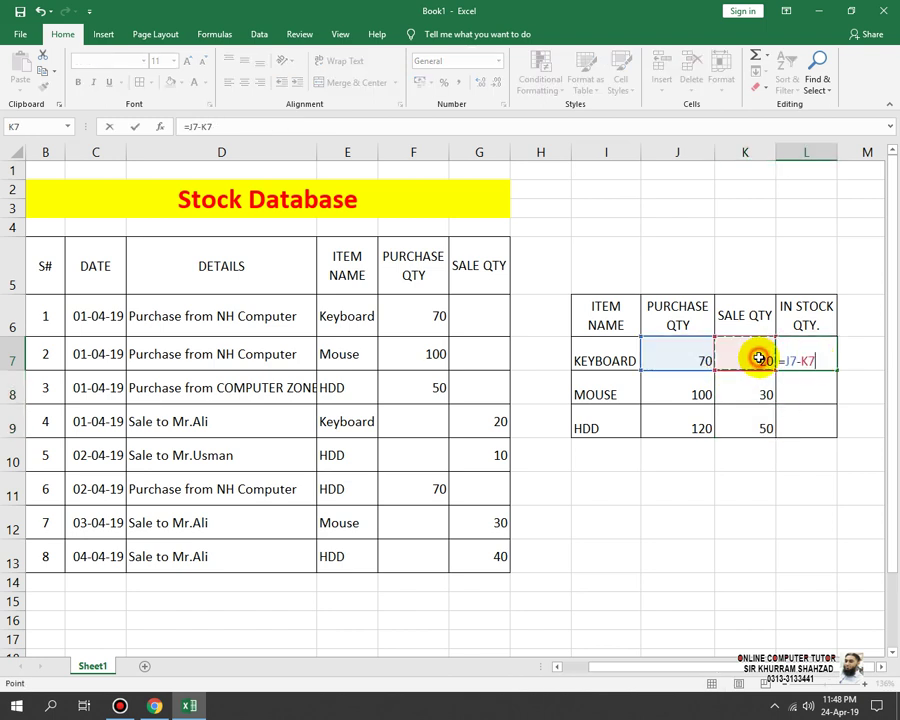
pyautogui.press('Return')
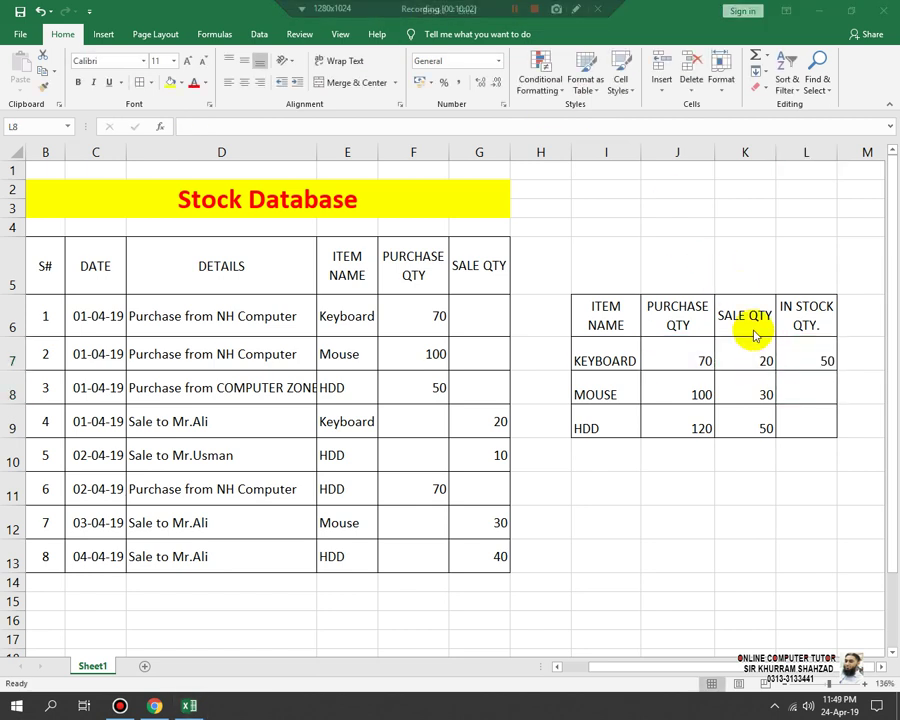
pyautogui.click(802, 358)
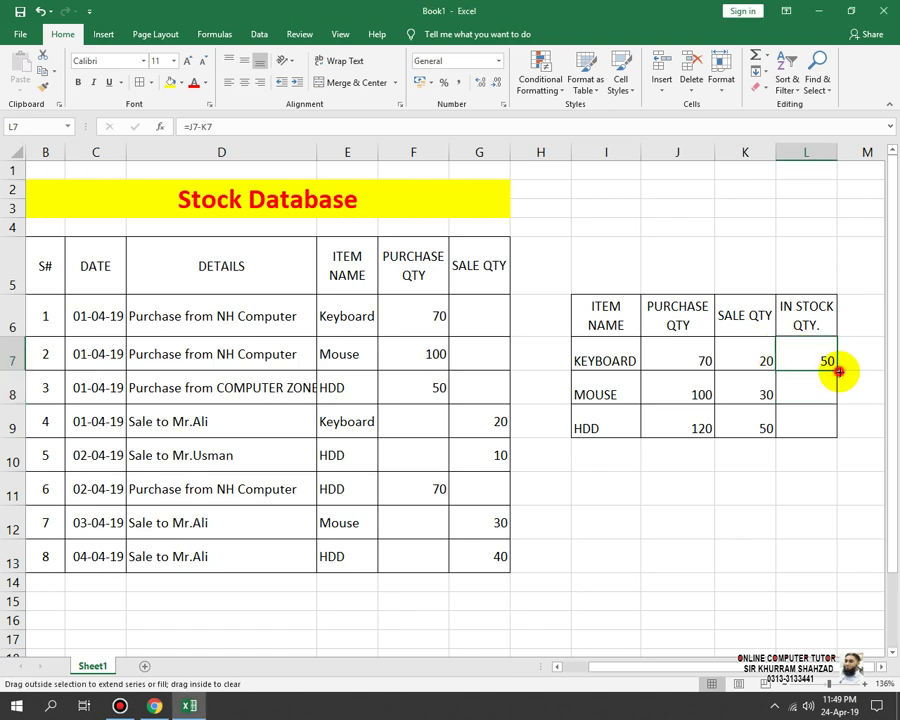
pyautogui.moveTo(837, 369); pyautogui.dragTo(834, 432)
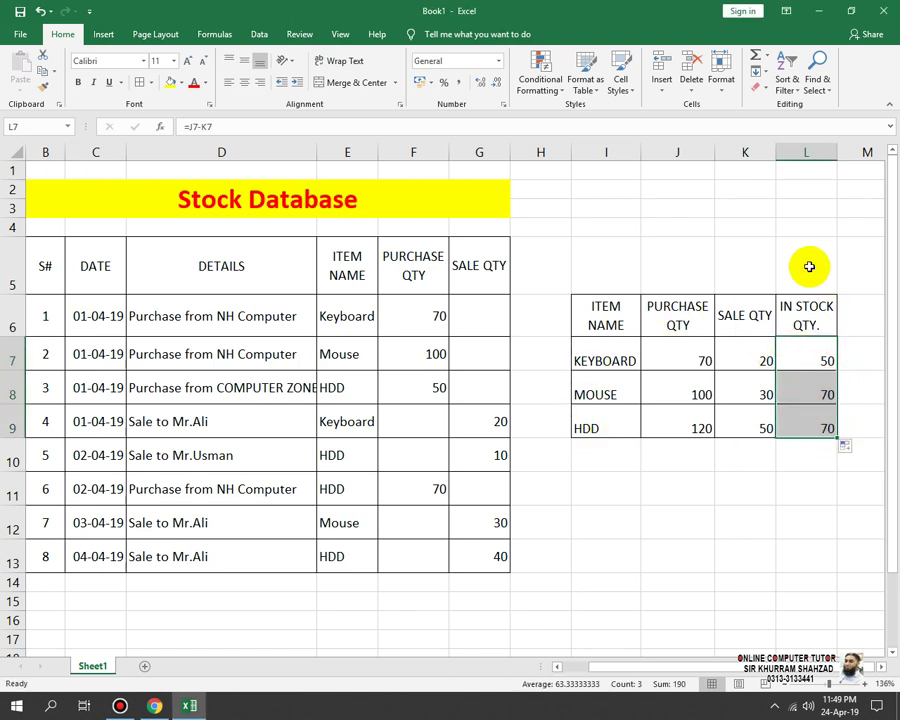
# Merge and center I5:L5 and enter the title RESULT
pyautogui.moveTo(802, 258); pyautogui.dragTo(612, 252)
pyautogui.click(356, 86)
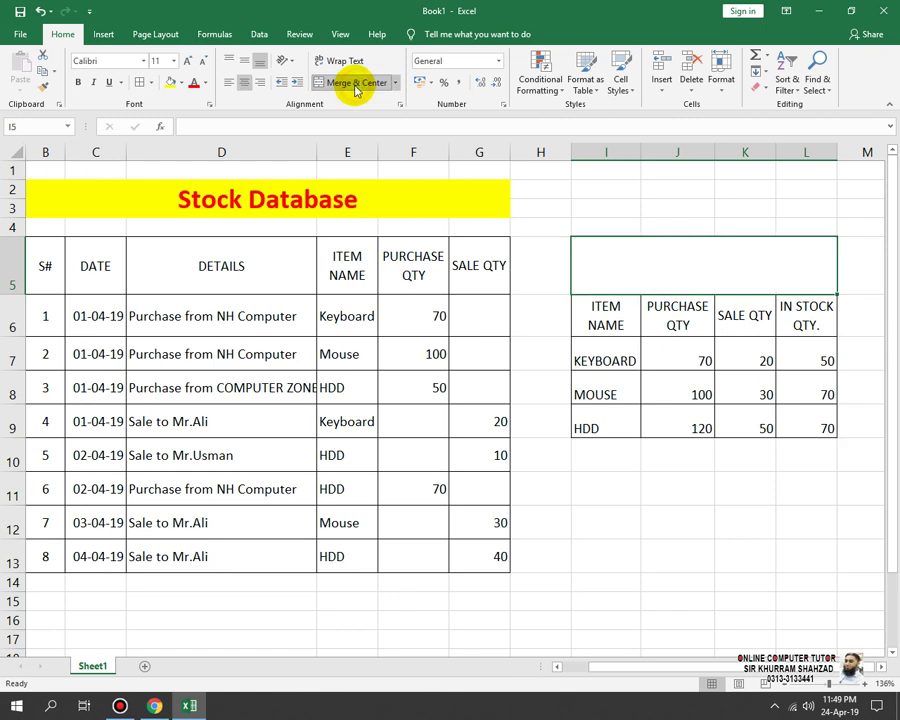
pyautogui.write('r')
pyautogui.press('BackSpace')
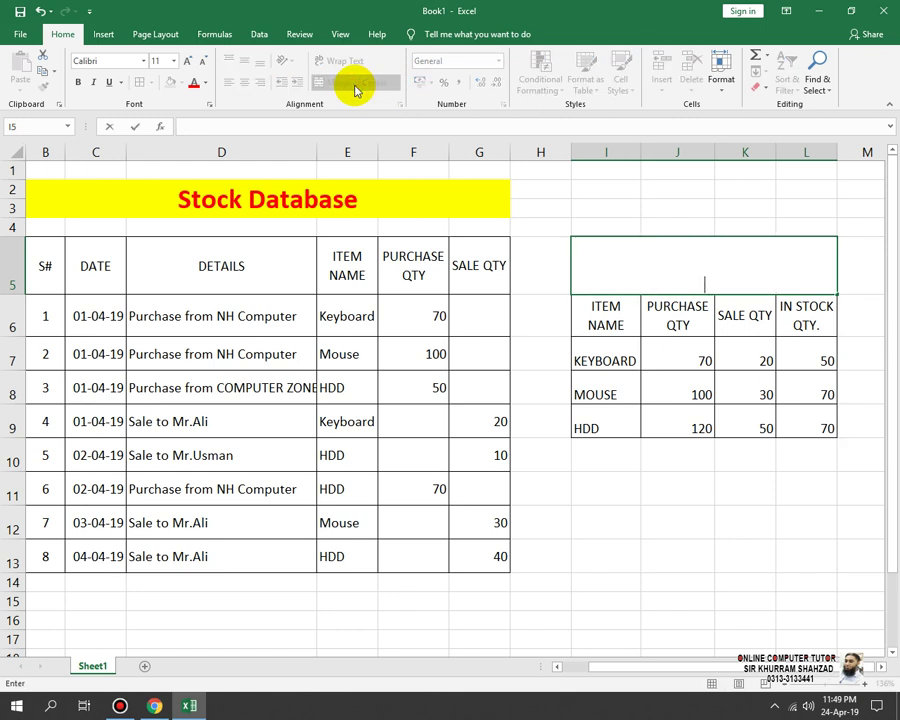
pyautogui.write('RESULT')
pyautogui.press('Return')
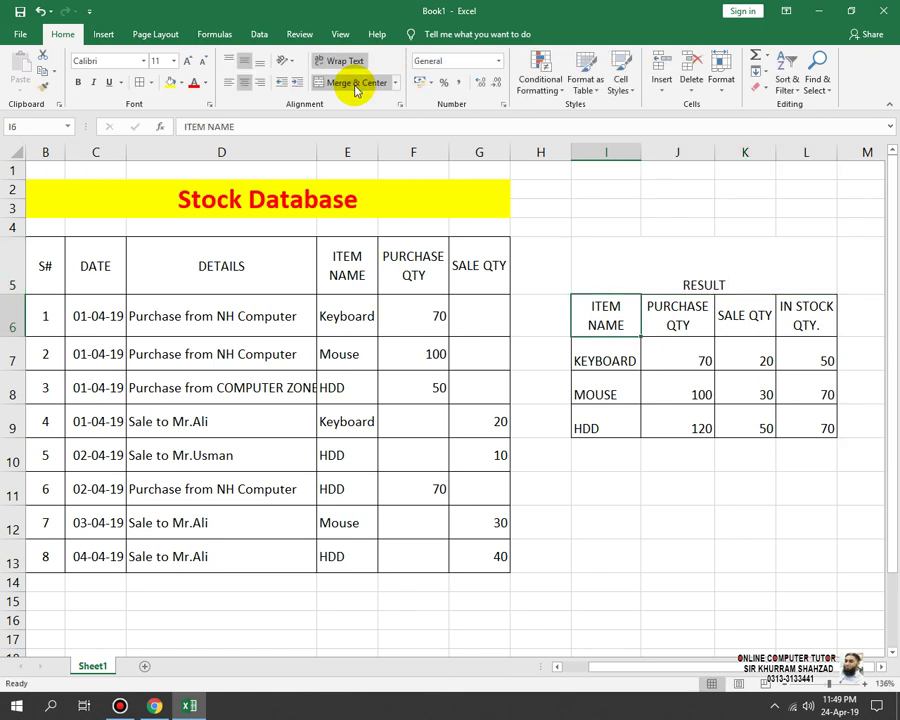
# Format the RESULT title with yellow fill, red font, size 20 and bold
pyautogui.click(677, 270)
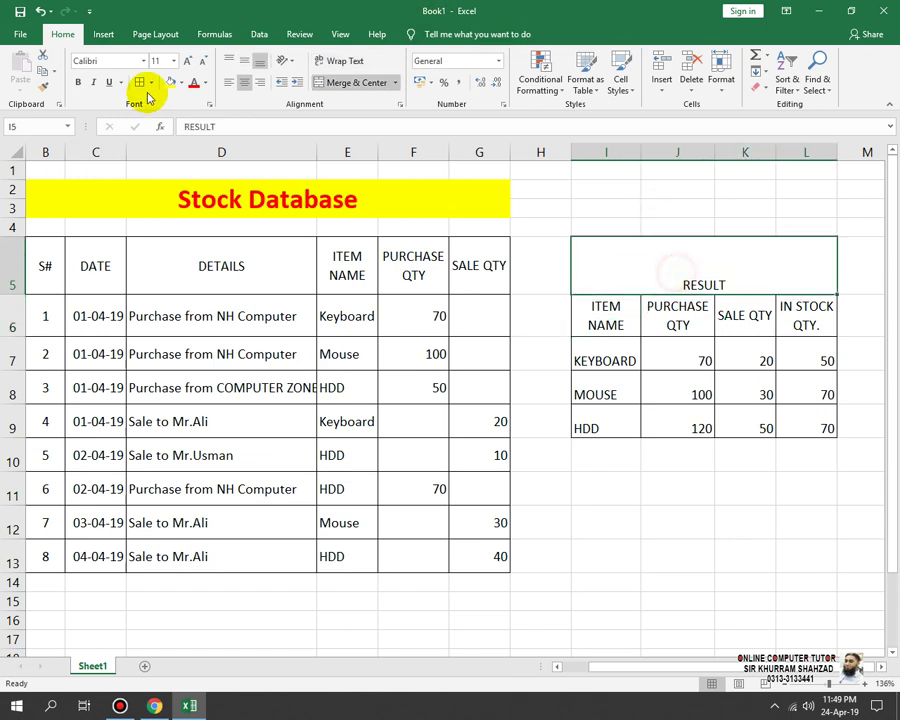
pyautogui.click(172, 86)
pyautogui.click(194, 84)
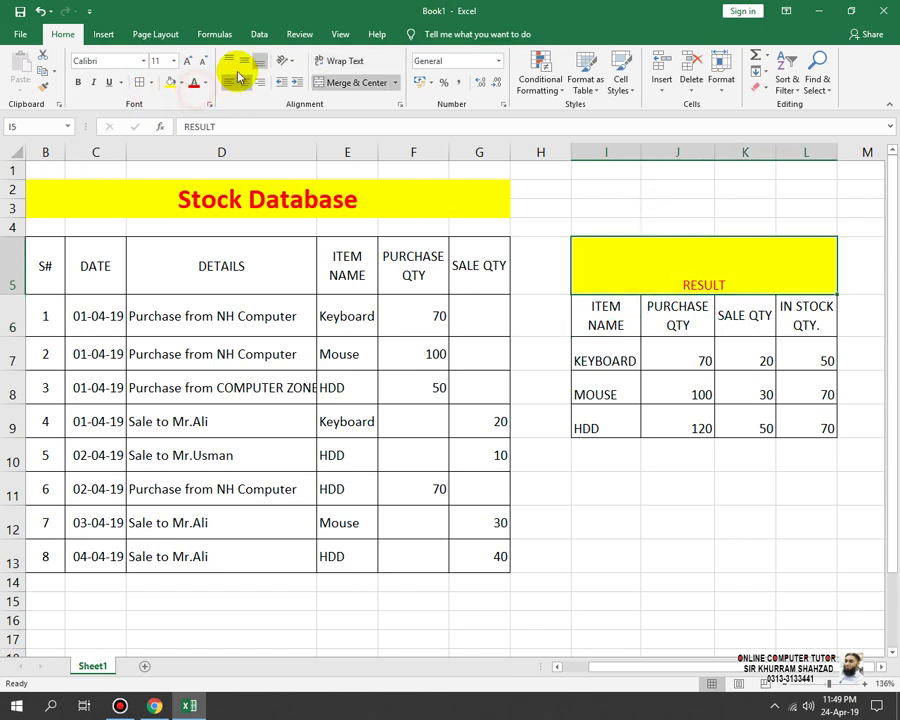
pyautogui.click(186, 63)
pyautogui.click(186, 63)
pyautogui.click(186, 63)
pyautogui.click(186, 63)
pyautogui.click(186, 63)
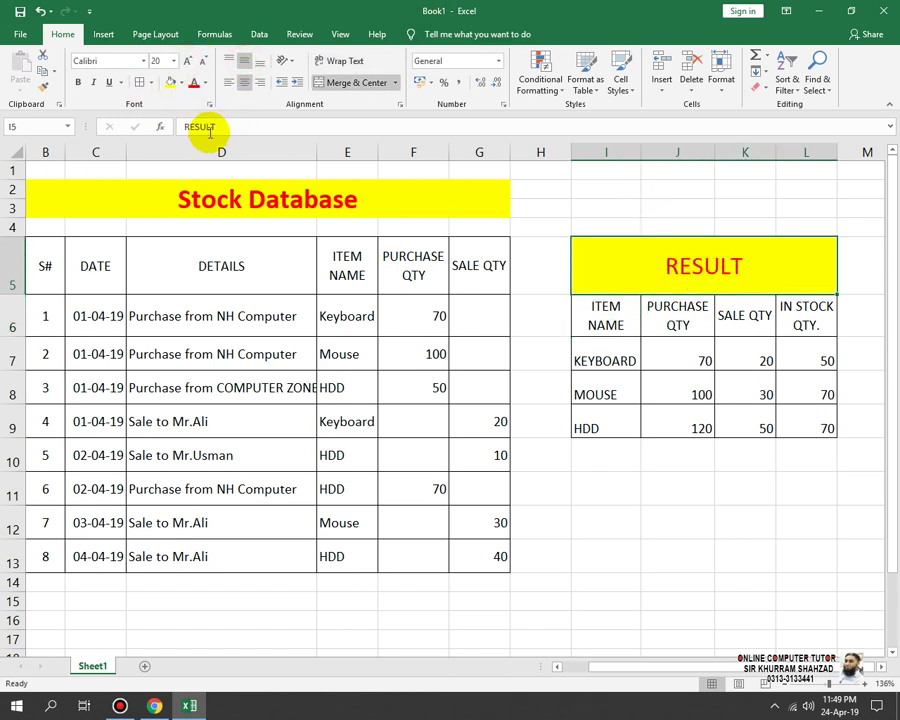
pyautogui.click(78, 82)
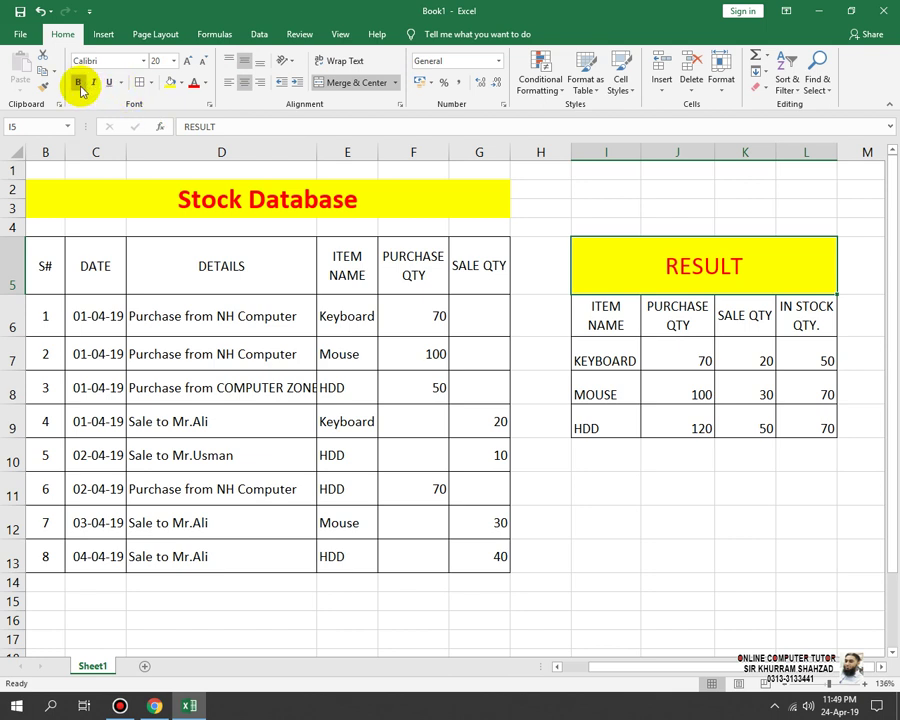
pyautogui.click(704, 570)
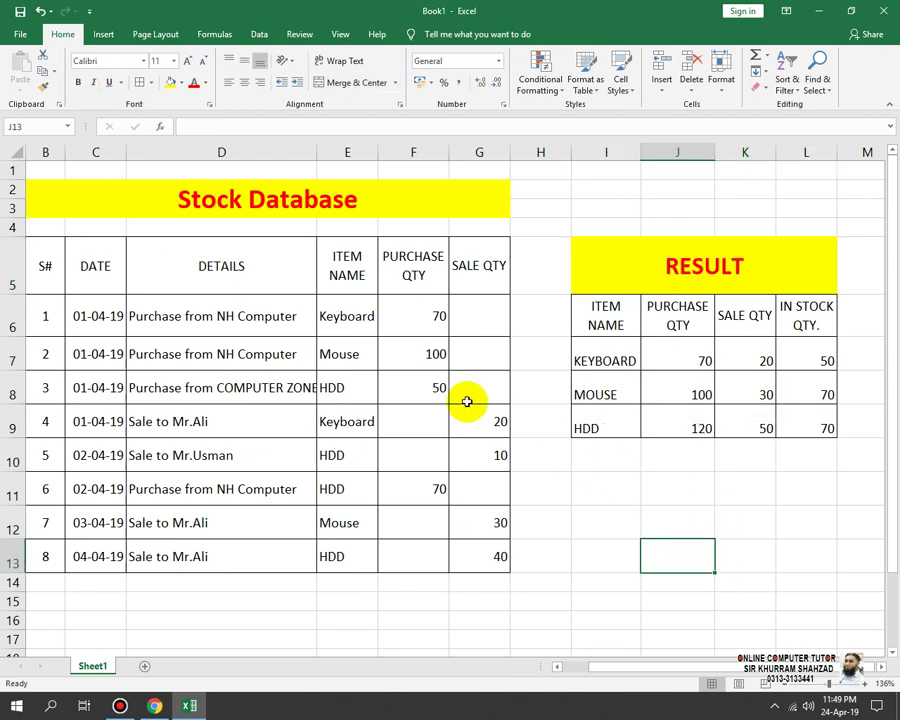